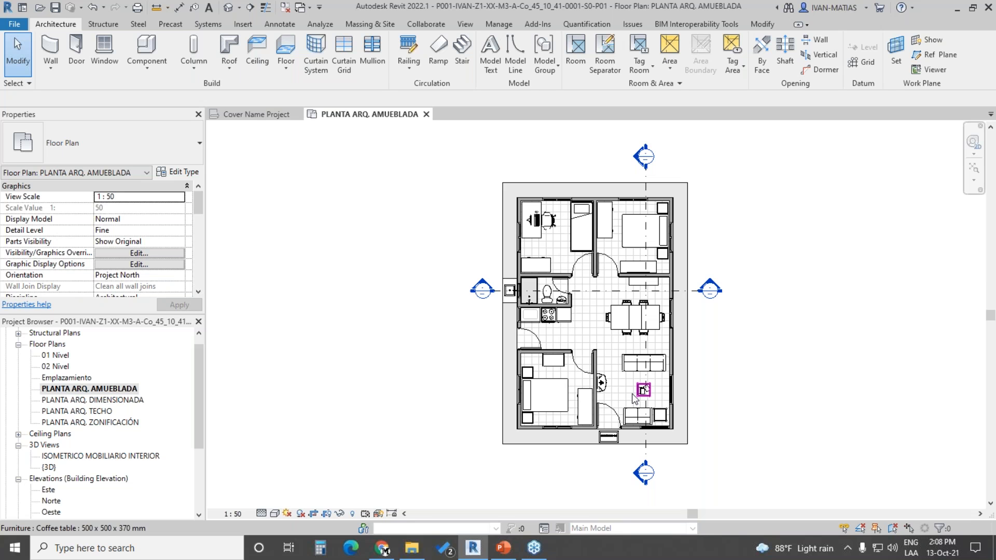
pyautogui.scroll(5, 578, 448)
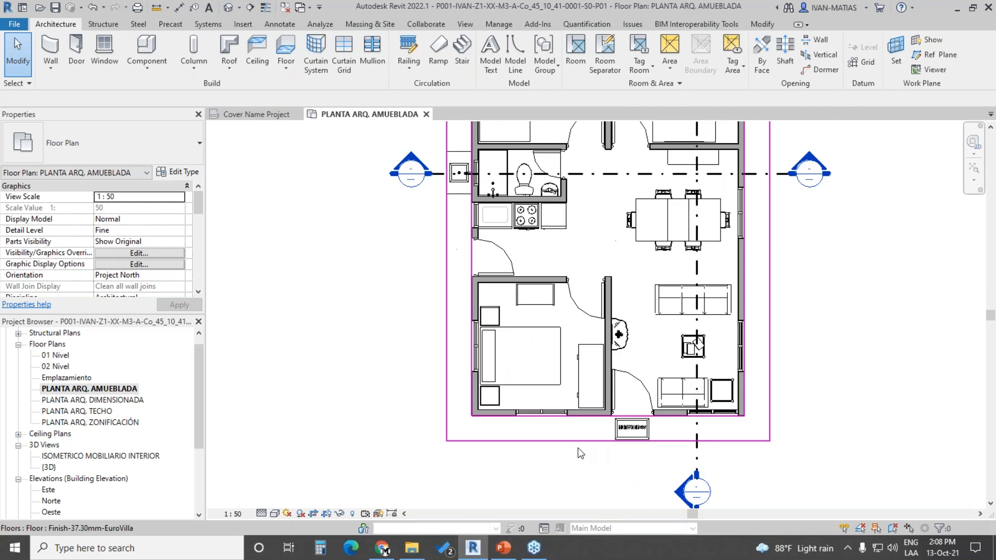
pyautogui.moveTo(755, 272); pyautogui.dragTo(670, 349, button='middle')
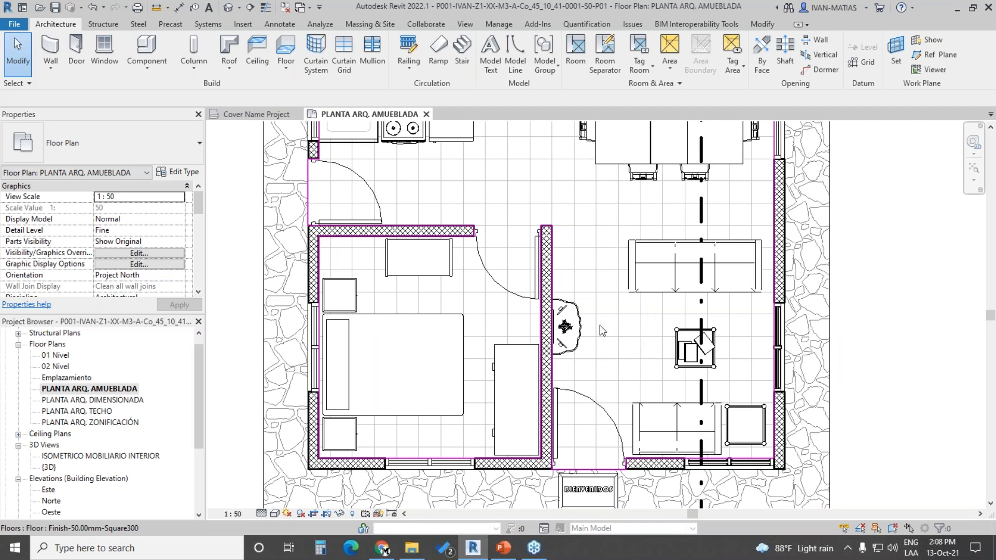
pyautogui.scroll(-4, 596, 327)
pyautogui.moveTo(761, 382); pyautogui.dragTo(725, 367, button='middle')
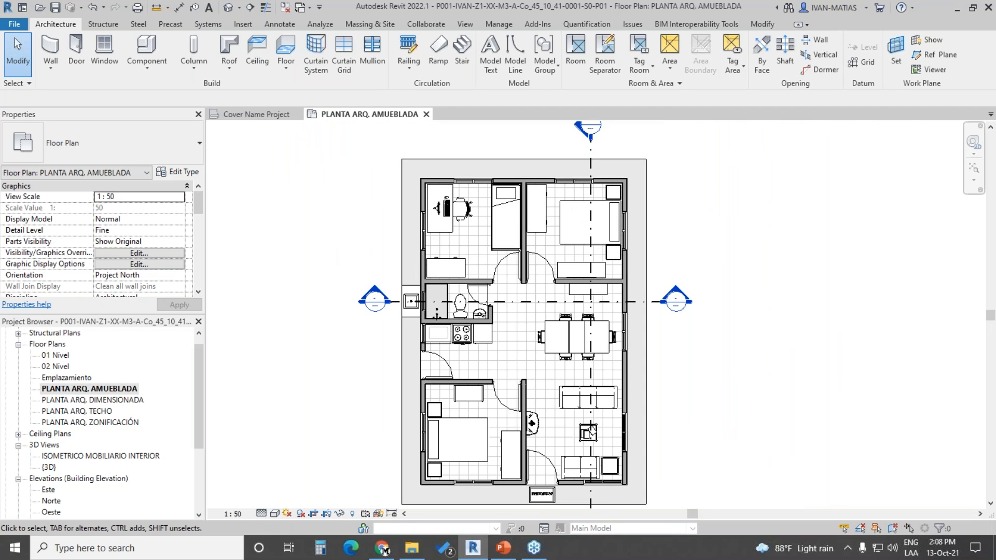
pyautogui.moveTo(657, 366); pyautogui.dragTo(694, 325, button='middle')
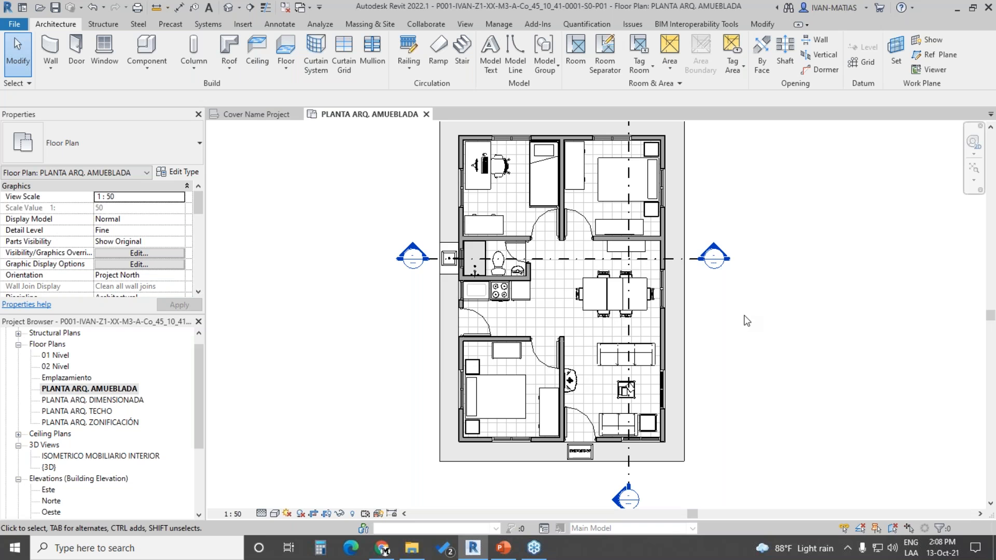
pyautogui.moveTo(747, 321); pyautogui.dragTo(754, 347, button='middle')
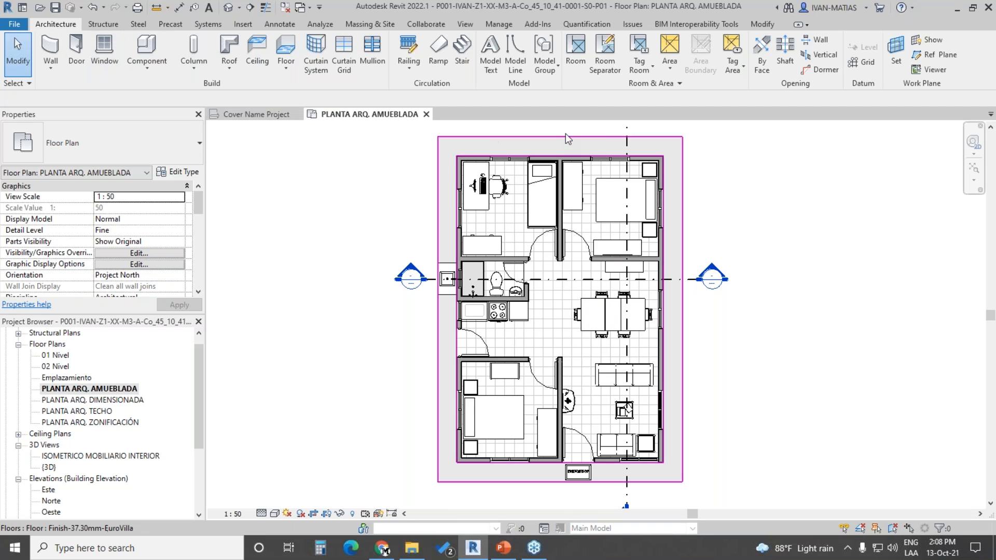
# Step: Set the project's volume computations to Areas and Volumes
pyautogui.click(675, 84)
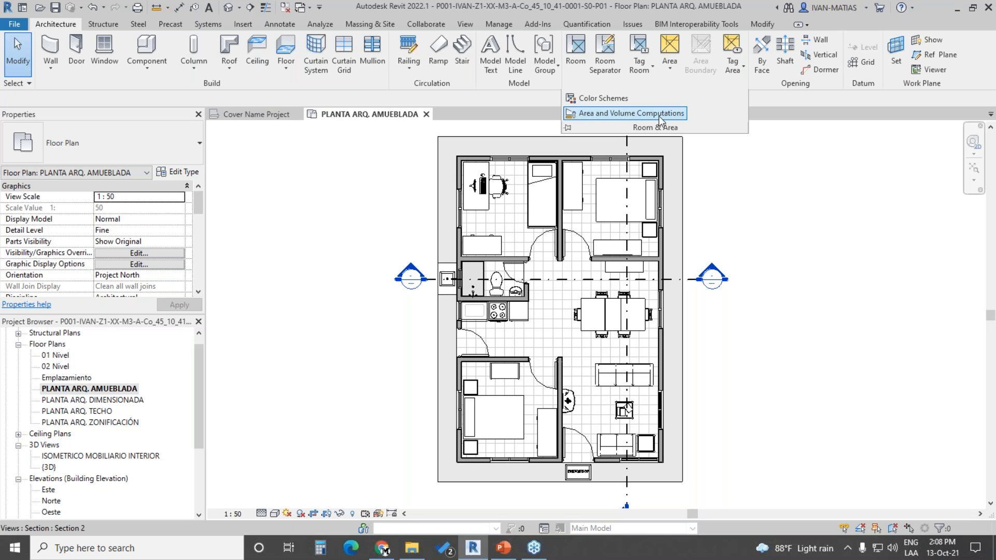
pyautogui.click(610, 114)
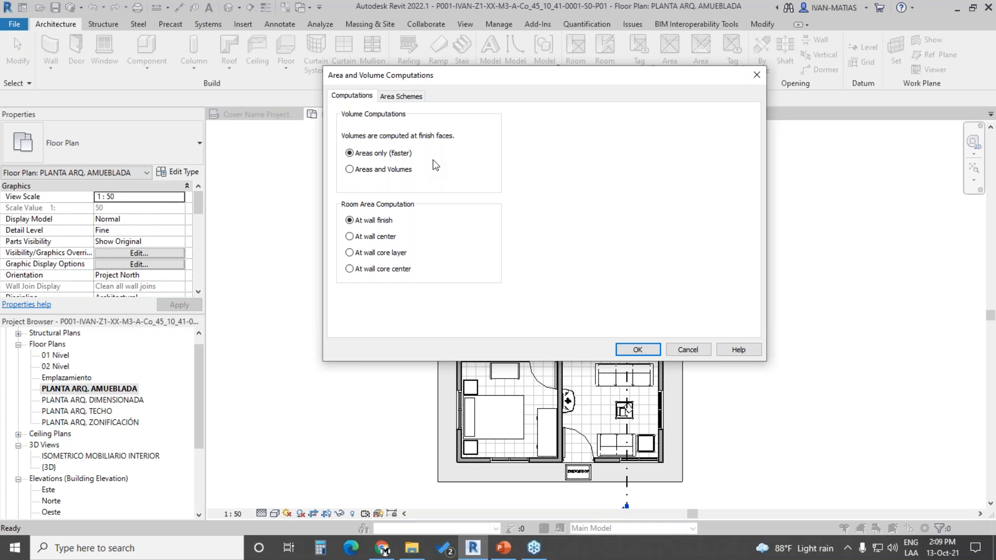
pyautogui.click(350, 170)
pyautogui.click(639, 351)
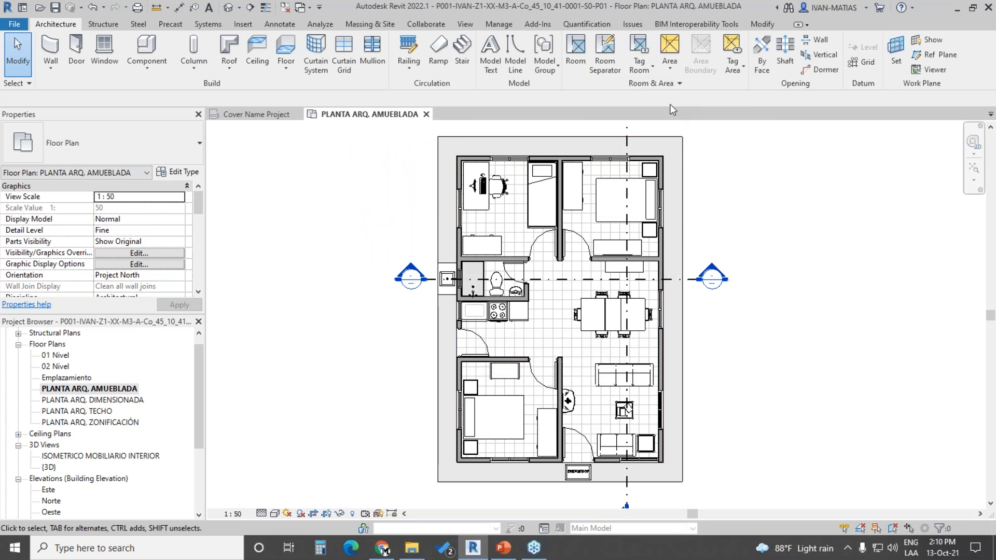
# Step: Place a tagged room in the bedroom beside the entrance, with upper limit 02 Nivel and offset 0
pyautogui.click(574, 43)
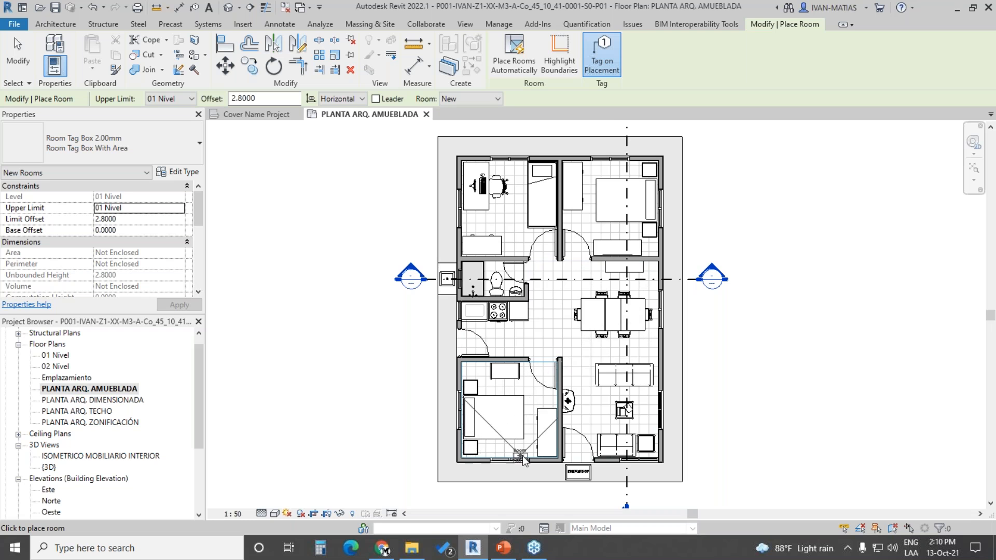
pyautogui.scroll(3, 521, 460)
pyautogui.click(519, 369)
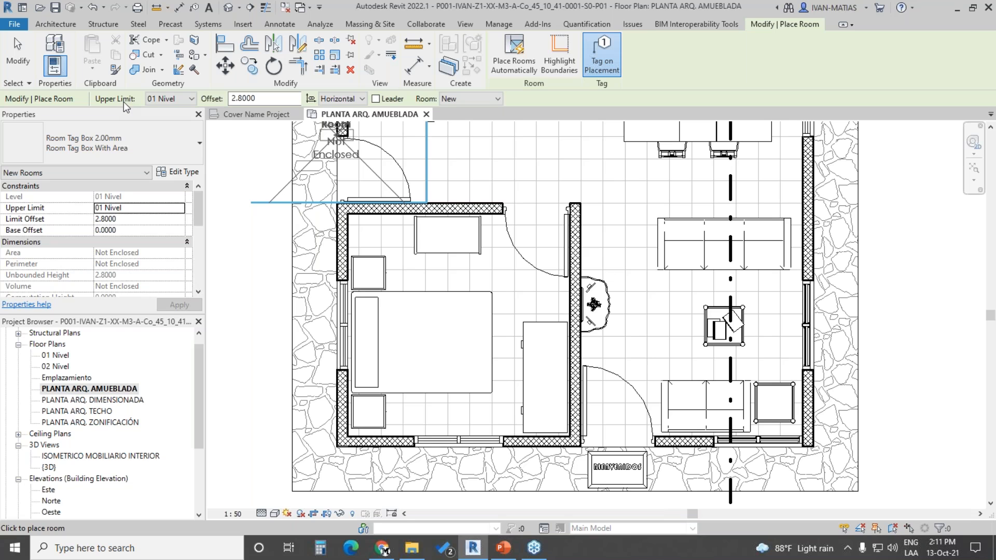
pyautogui.click(192, 100)
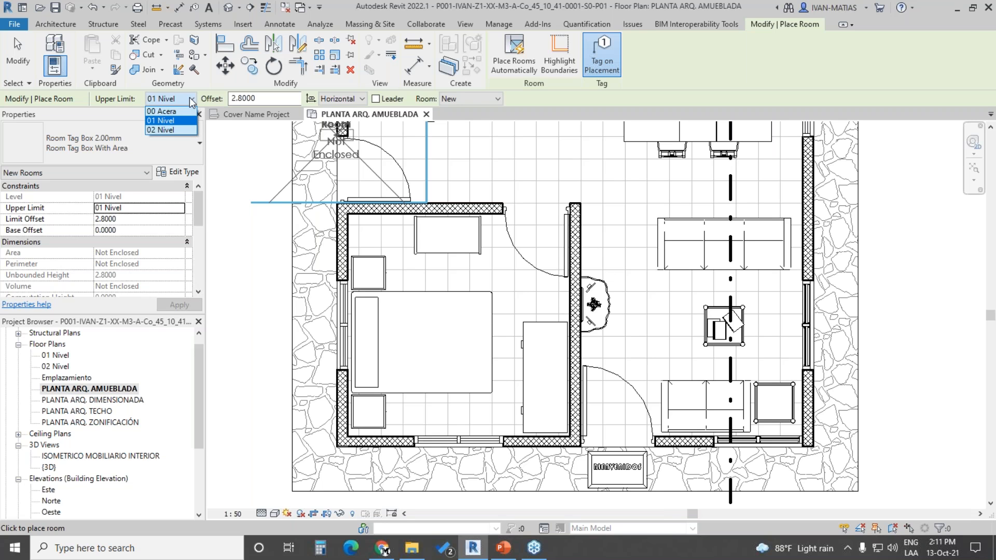
pyautogui.click(178, 131)
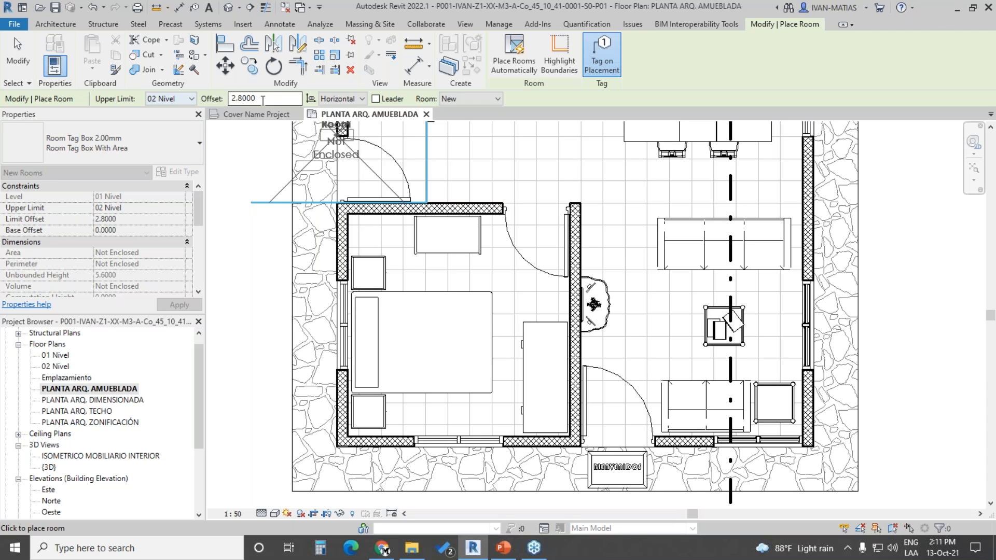
pyautogui.doubleClick(279, 98)
pyautogui.write('0')
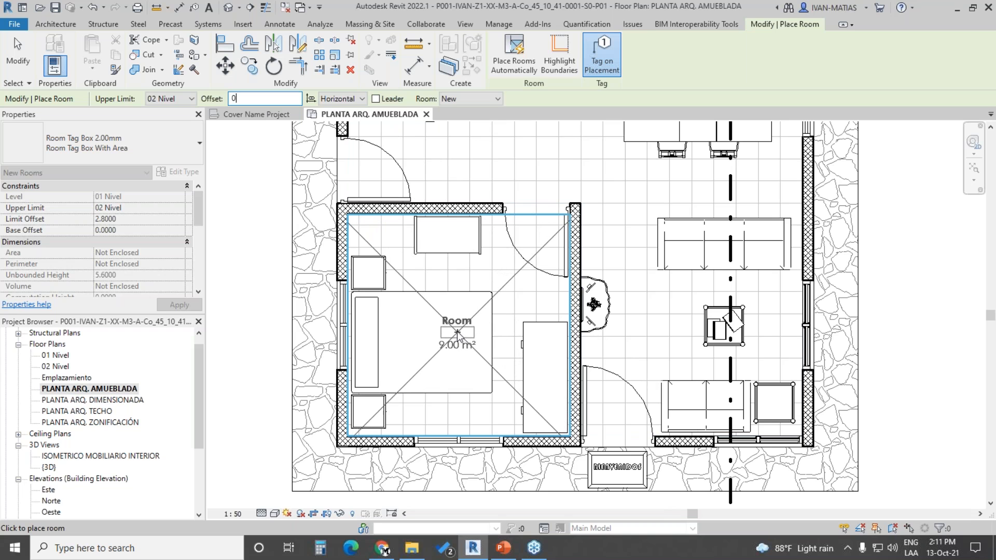
pyautogui.click(456, 332)
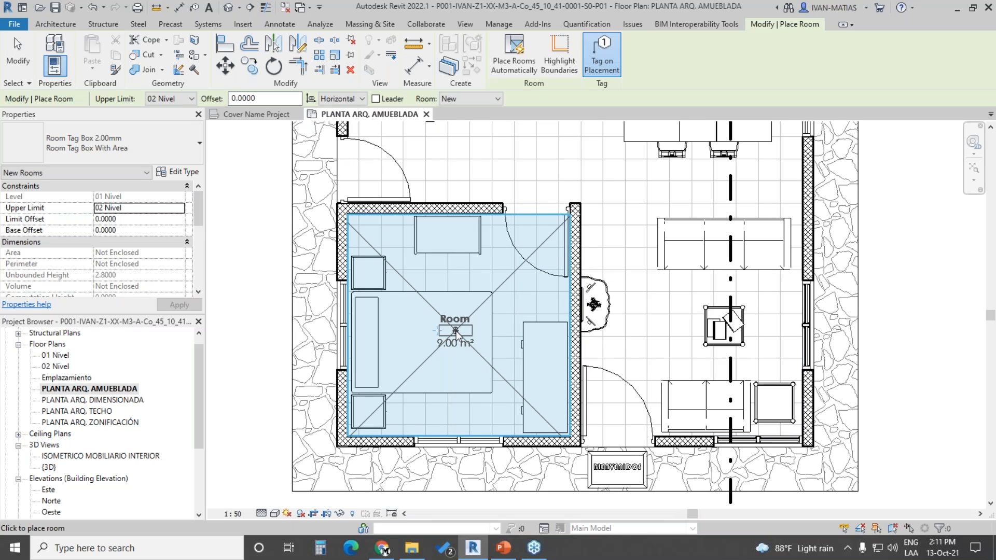
# Step: Place another tagged room in the open living, dining and kitchen area, putting its tag beside the coffee table
pyautogui.scroll(-2, 456, 333)
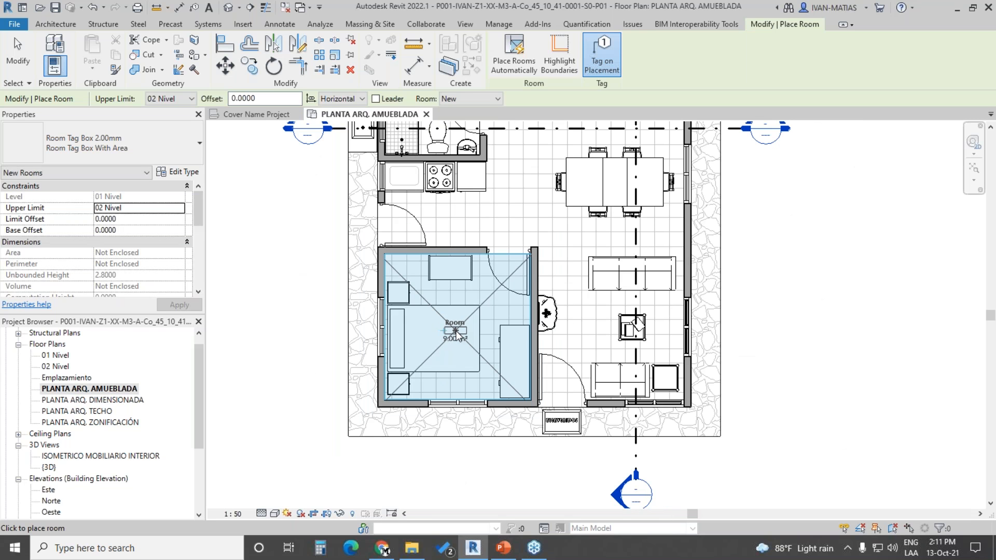
pyautogui.moveTo(531, 206)
pyautogui.mouseDown(button='middle')
pyautogui.moveTo(520, 301)
pyautogui.moveTo(475, 296)
pyautogui.moveTo(445, 230)
pyautogui.mouseUp(button='middle')
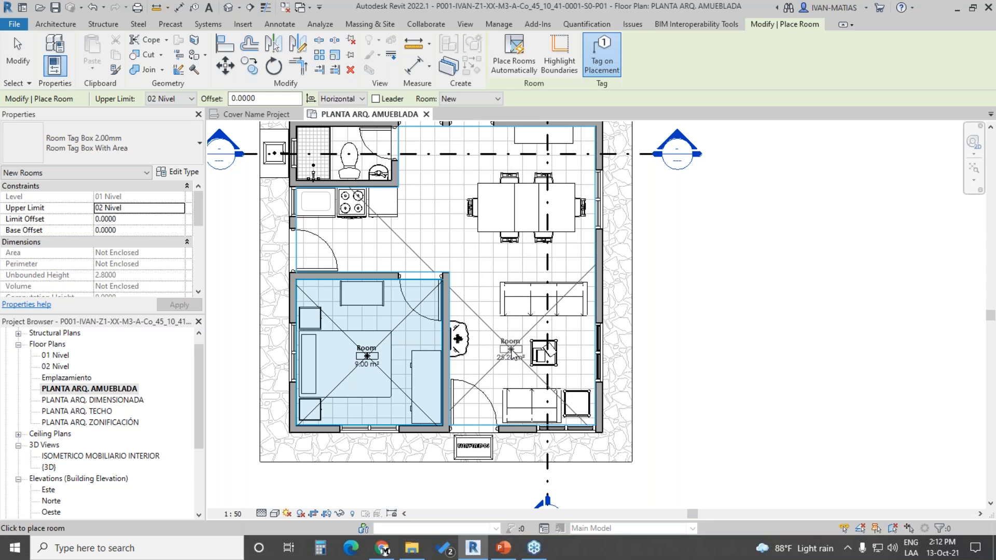
pyautogui.click(511, 351)
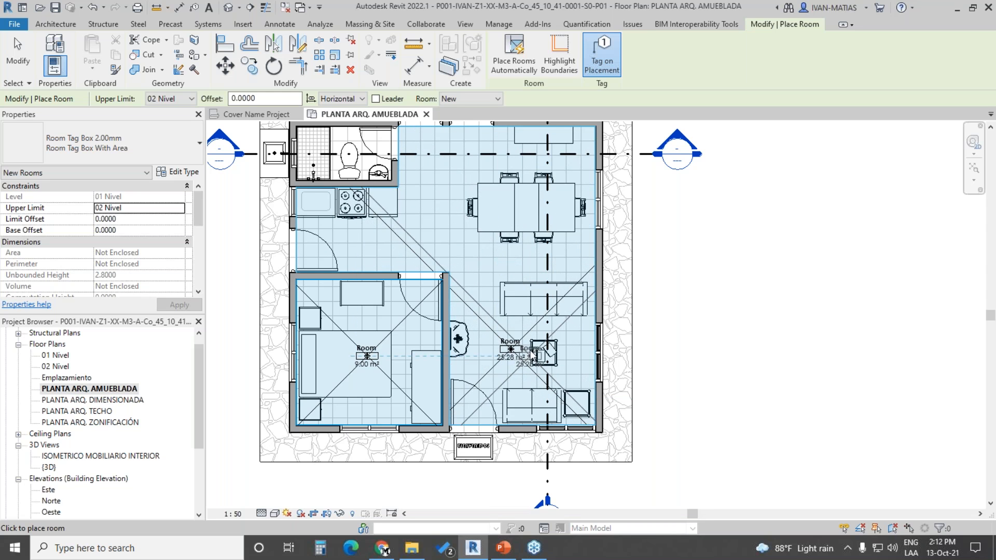
pyautogui.press('Escape')
pyautogui.press('Escape')
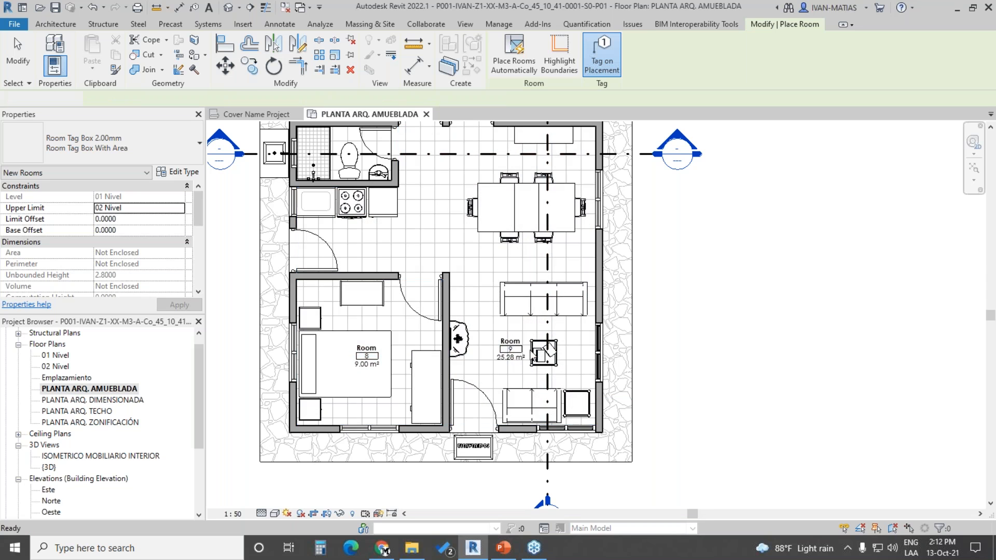
# Step: Turn on thin line display for the furnished floor plan
pyautogui.scroll(5, 516, 366)
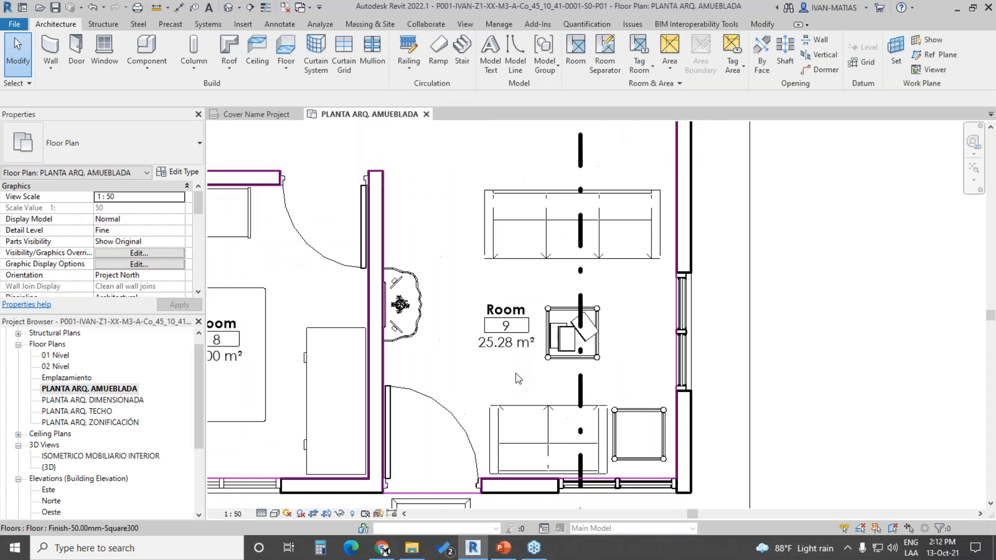
pyautogui.moveTo(498, 379); pyautogui.dragTo(597, 346, button='middle')
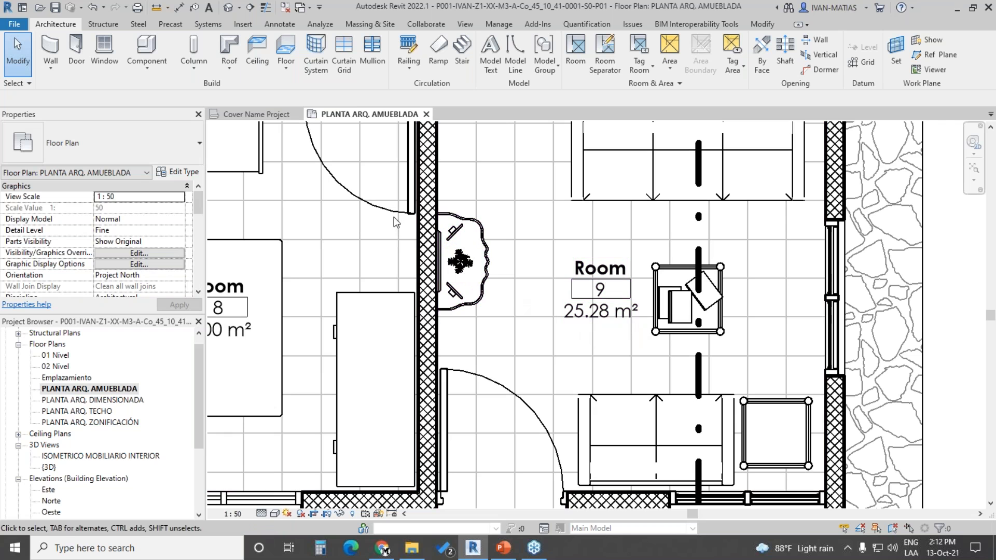
pyautogui.click(265, 7)
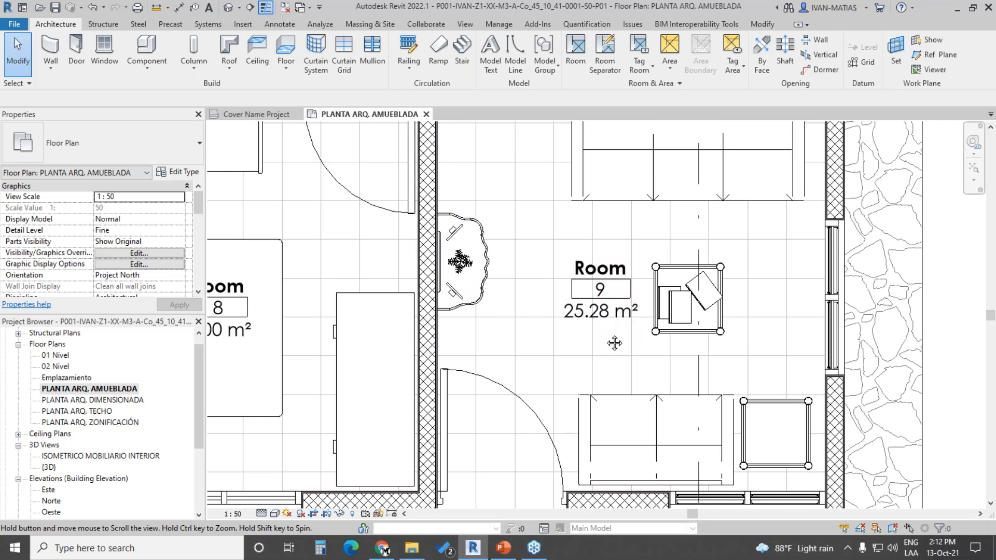
# Step: Draw a 3 m room separation line from the end of the bedroom partition to the exterior wall, dividing living and dining areas
pyautogui.moveTo(623, 343); pyautogui.dragTo(485, 345, button='middle')
pyautogui.scroll(-1, 478, 328)
pyautogui.moveTo(457, 232); pyautogui.dragTo(484, 281, button='middle')
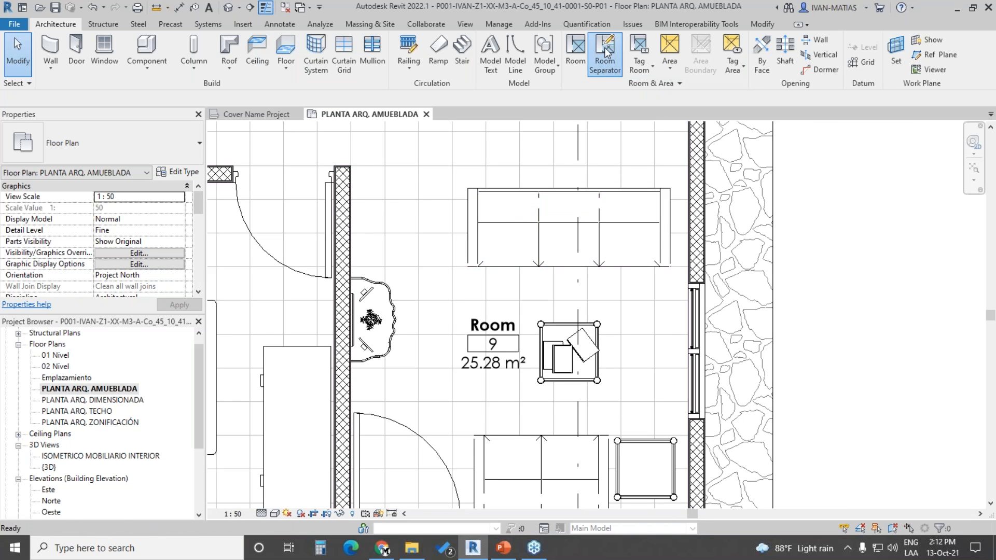
pyautogui.click(350, 166)
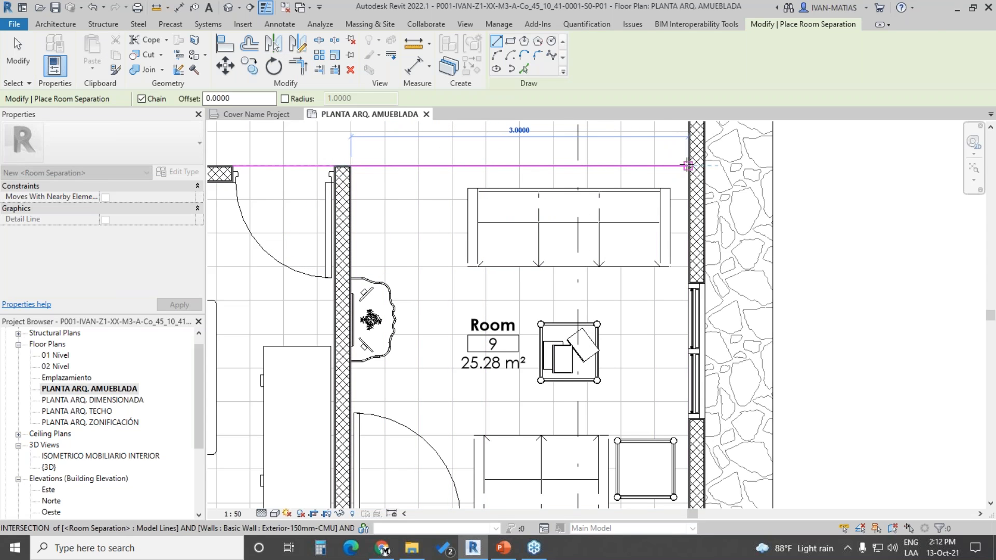
pyautogui.click(687, 166)
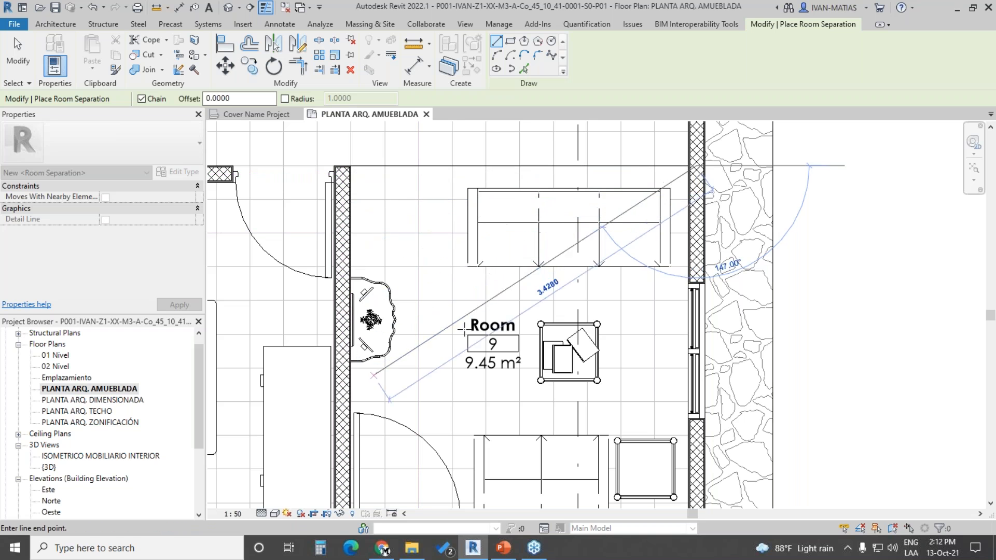
pyautogui.moveTo(656, 298); pyautogui.dragTo(692, 233, button='middle')
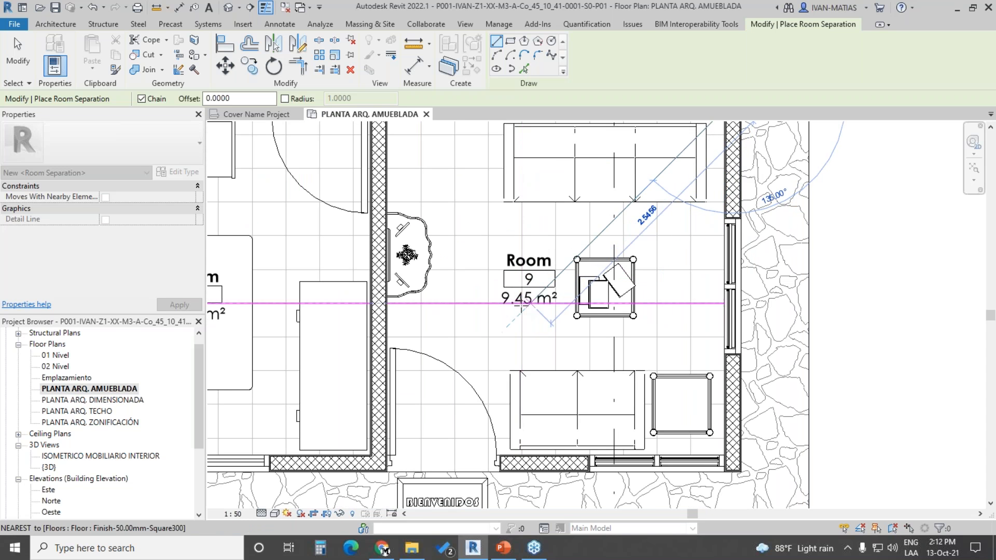
pyautogui.moveTo(611, 228); pyautogui.dragTo(595, 278, button='middle')
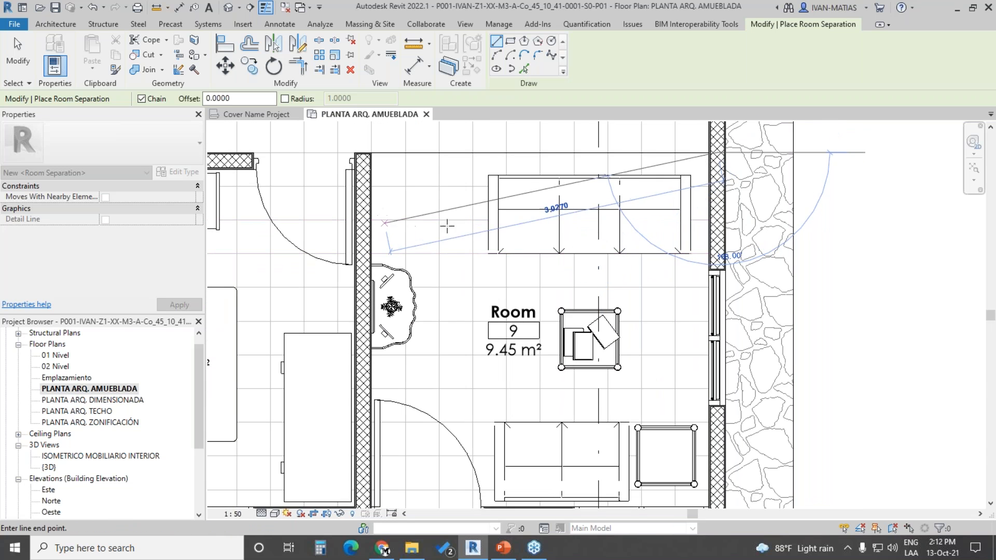
pyautogui.press('Escape')
pyautogui.press('Escape')
pyautogui.click(616, 224)
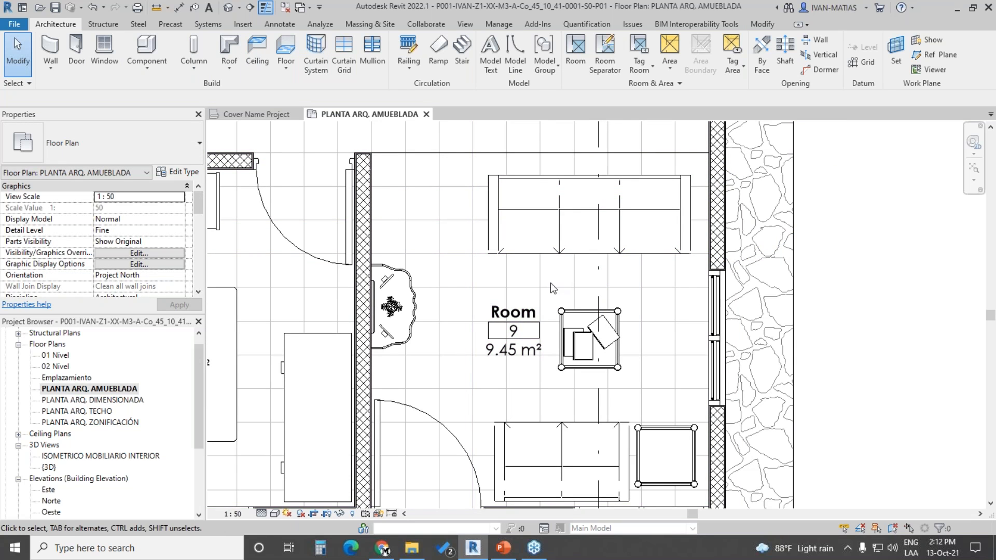
# Step: Rename the living area's room as SALA
pyautogui.click(528, 315)
pyautogui.click(525, 314)
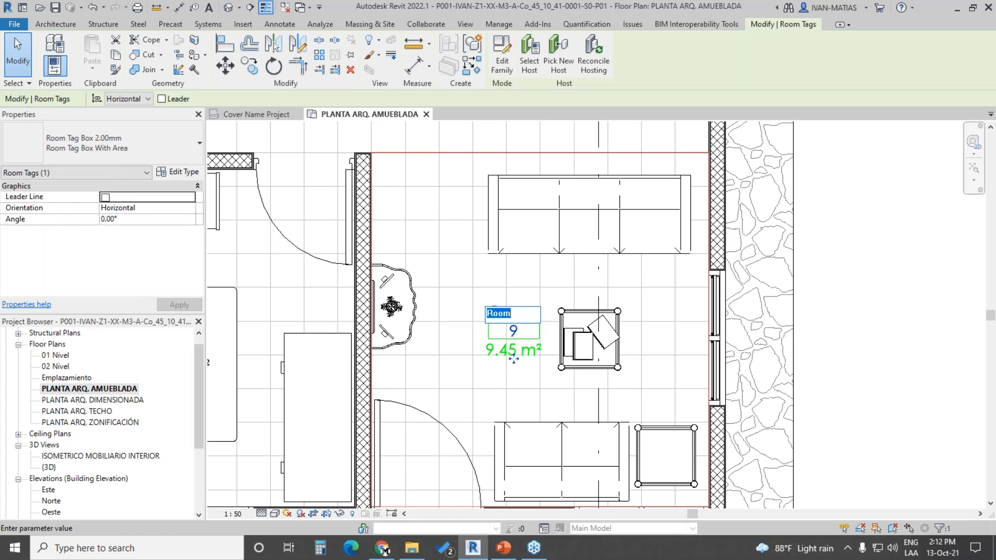
pyautogui.write('SALA')
pyautogui.press('Return')
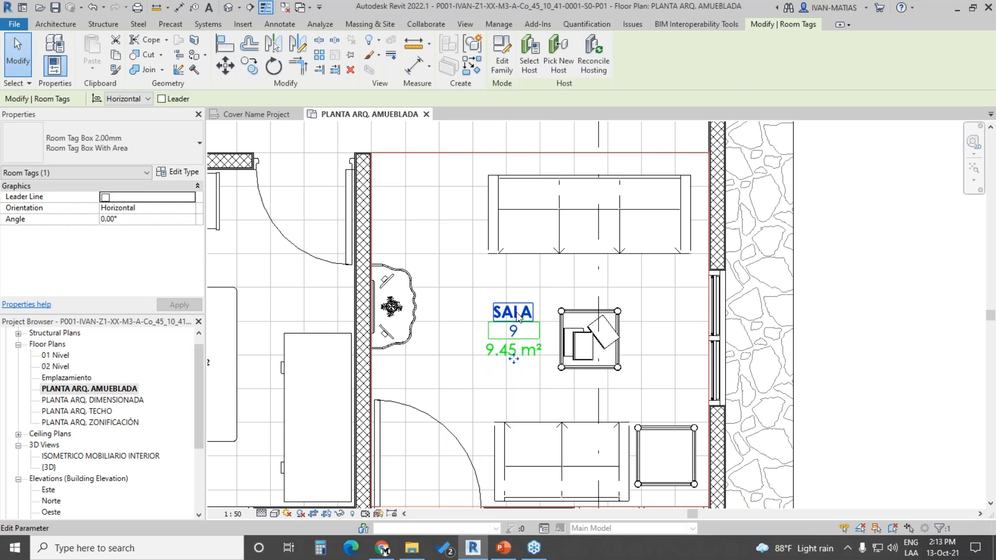
# Step: Rename the adjoining bedroom's room as DORMITORIO
pyautogui.moveTo(434, 303); pyautogui.dragTo(647, 277, button='middle')
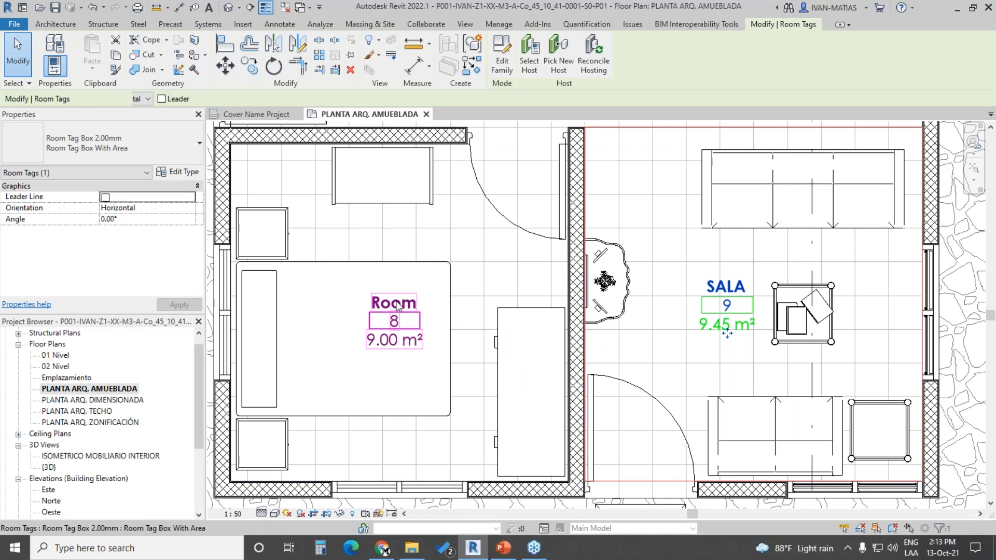
pyautogui.click(397, 305)
pyautogui.click(394, 304)
pyautogui.write('DORM')
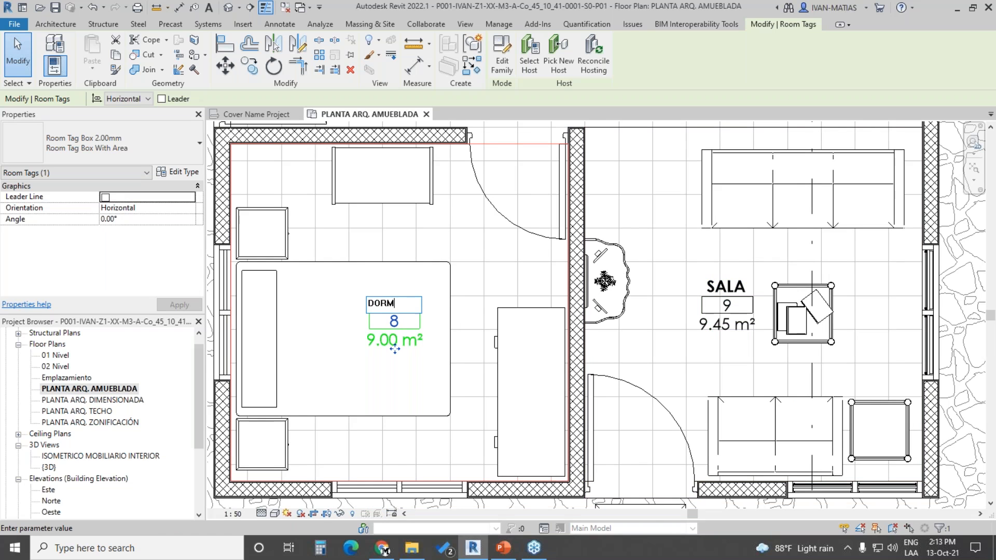
pyautogui.write('ITORIO')
pyautogui.press('Return')
# Step: Draw a room separation line from the kitchen-side corner of the bathroom wall to the bedroom wall end, dividing the kitchen from the dining area
pyautogui.moveTo(663, 263); pyautogui.dragTo(552, 441, button='middle')
pyautogui.scroll(-2, 551, 416)
pyautogui.moveTo(538, 290); pyautogui.dragTo(656, 376, button='middle')
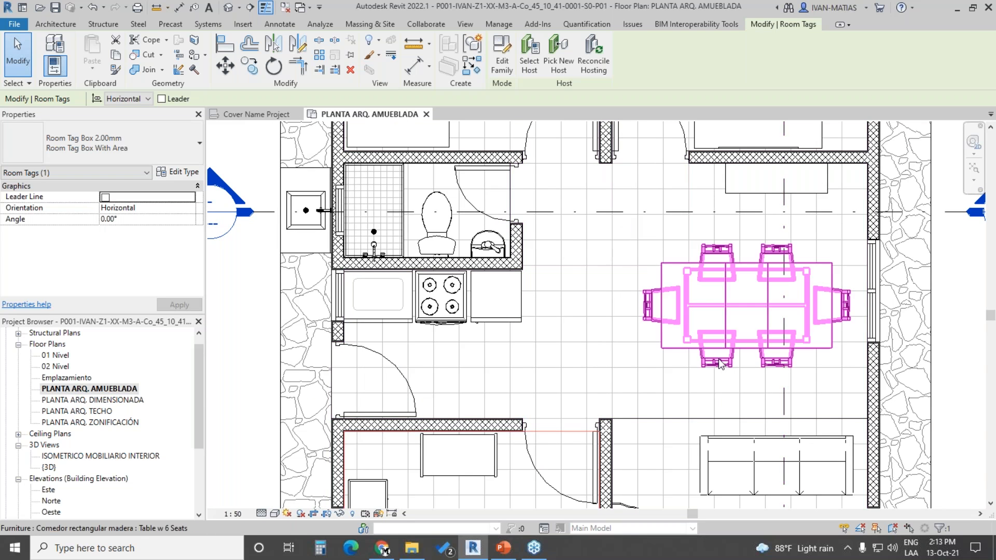
pyautogui.scroll(1, 602, 347)
pyautogui.moveTo(477, 358); pyautogui.dragTo(566, 336, button='middle')
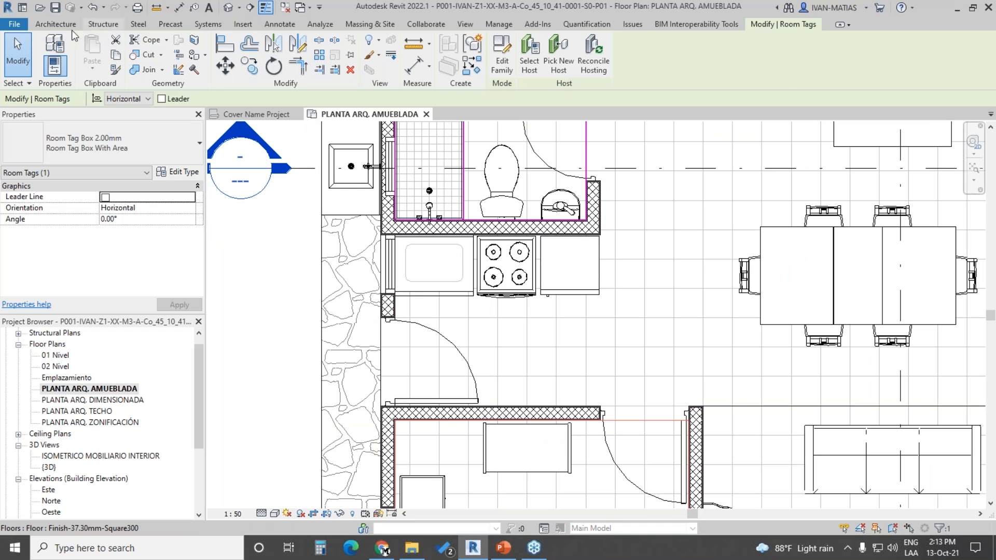
pyautogui.click(55, 25)
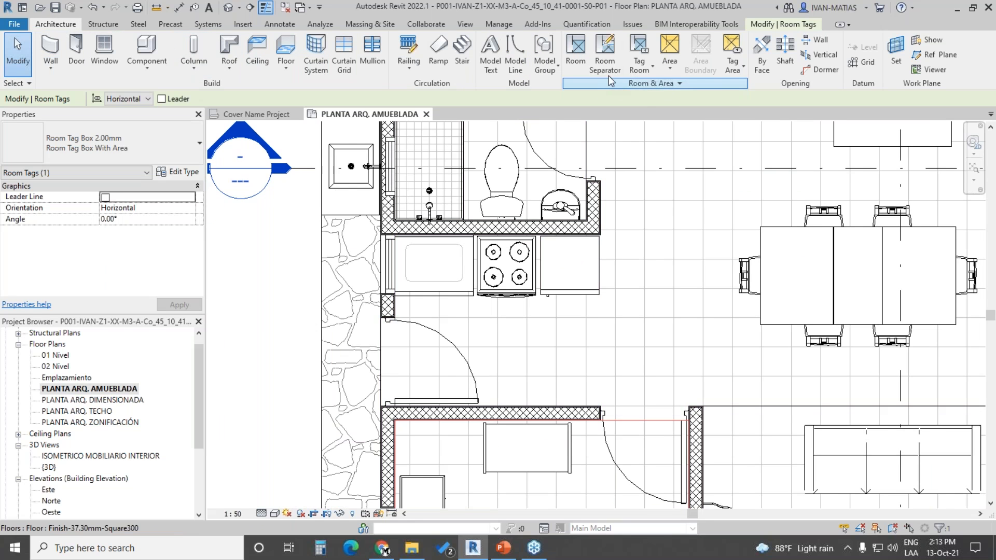
pyautogui.click(606, 52)
pyautogui.click(601, 234)
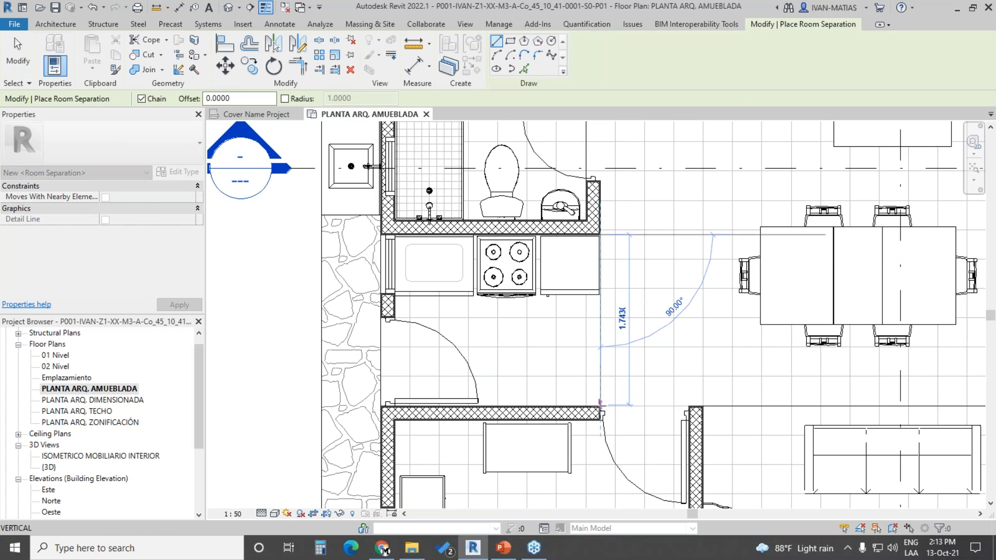
pyautogui.scroll(5, 601, 405)
pyautogui.scroll(-2, 602, 389)
pyautogui.click(602, 388)
pyautogui.scroll(-3, 650, 344)
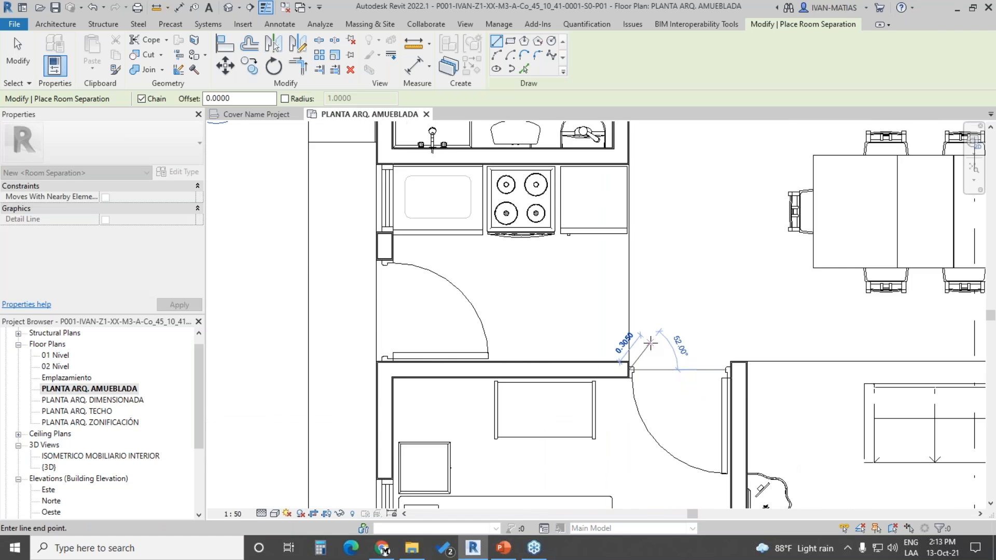
pyautogui.scroll(-3, 650, 344)
pyautogui.press('Escape')
pyautogui.press('Escape')
# Step: Place tagged rooms in the kitchen, the dining area, the bathroom and the two bedrooms beyond the bathroom
pyautogui.moveTo(671, 326); pyautogui.dragTo(496, 378, button='middle')
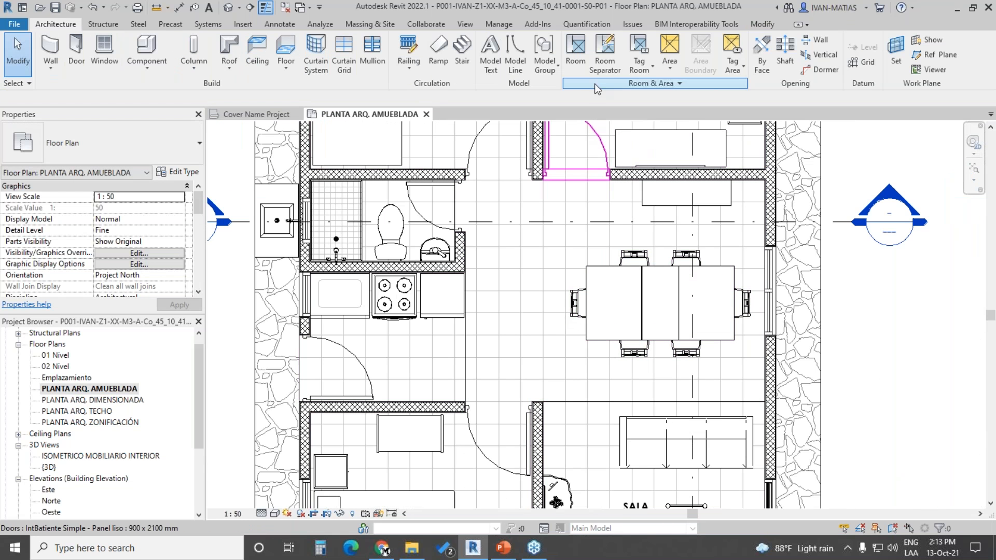
pyautogui.click(576, 52)
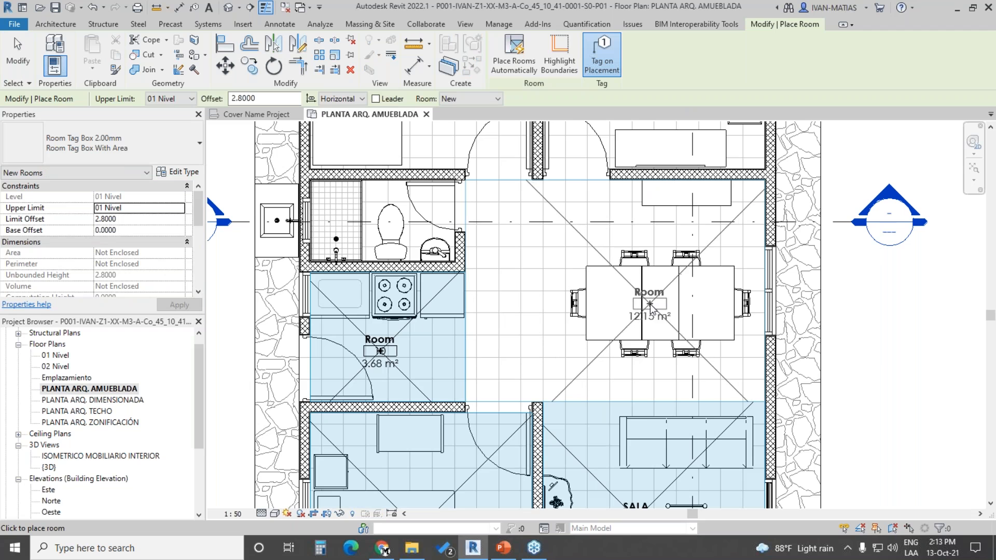
pyautogui.click(658, 306)
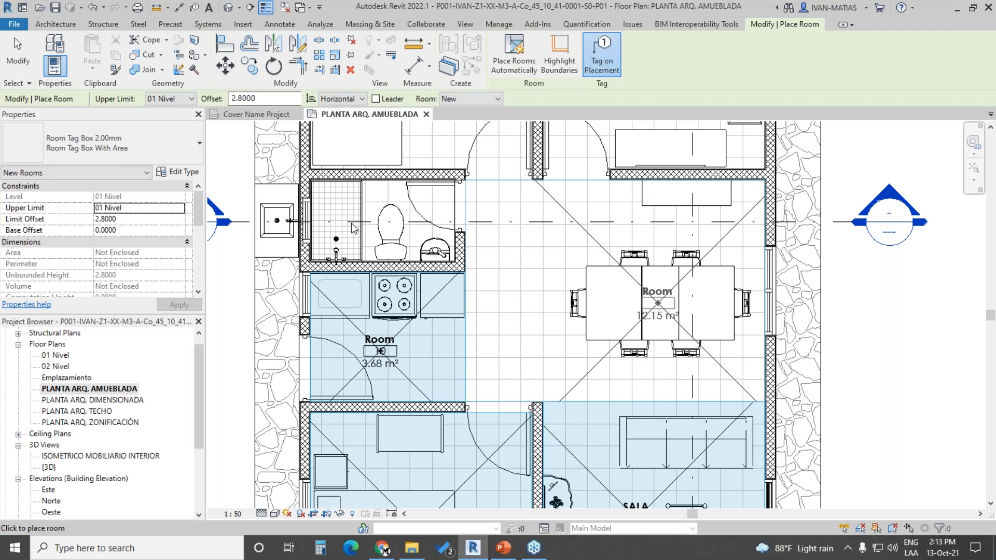
pyautogui.click(393, 216)
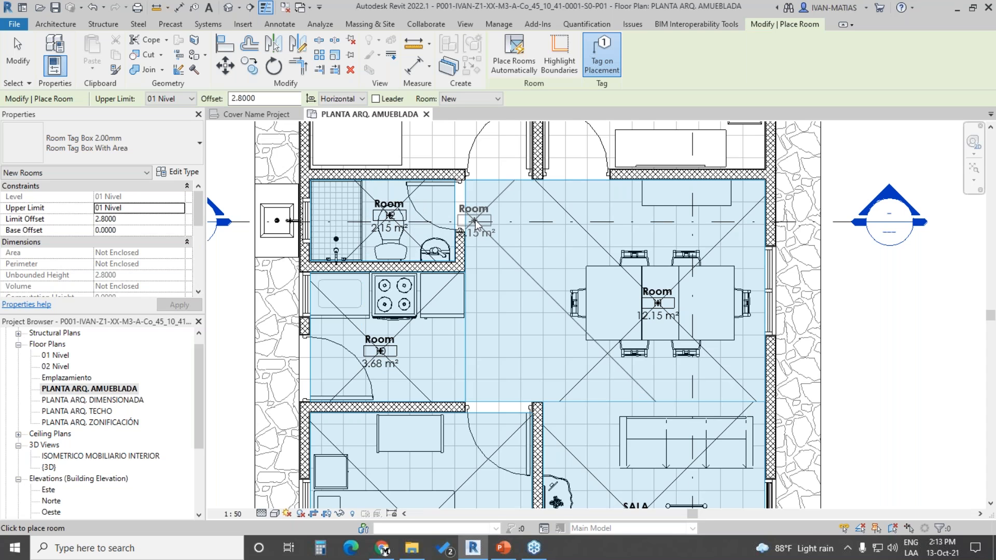
pyautogui.moveTo(603, 244); pyautogui.dragTo(579, 461, button='middle')
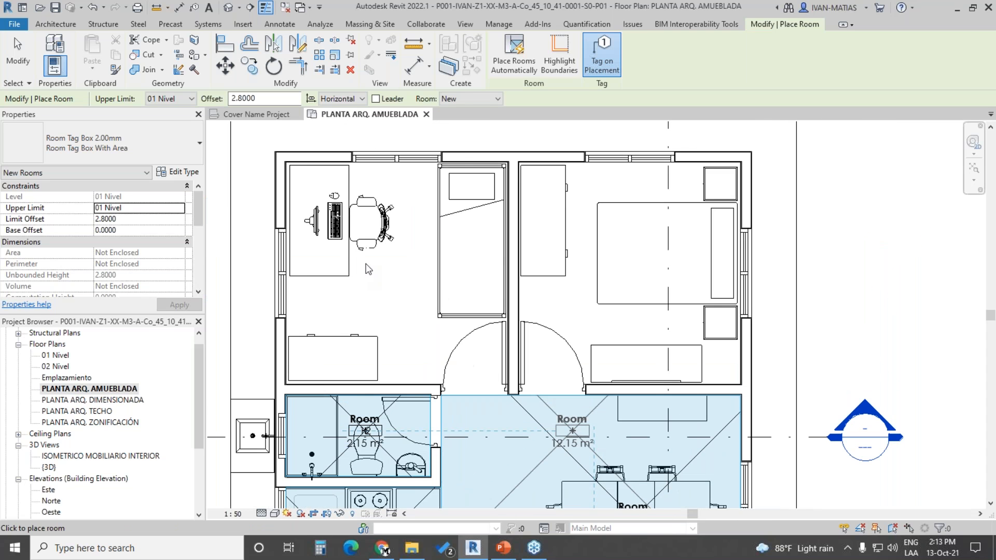
pyautogui.click(639, 272)
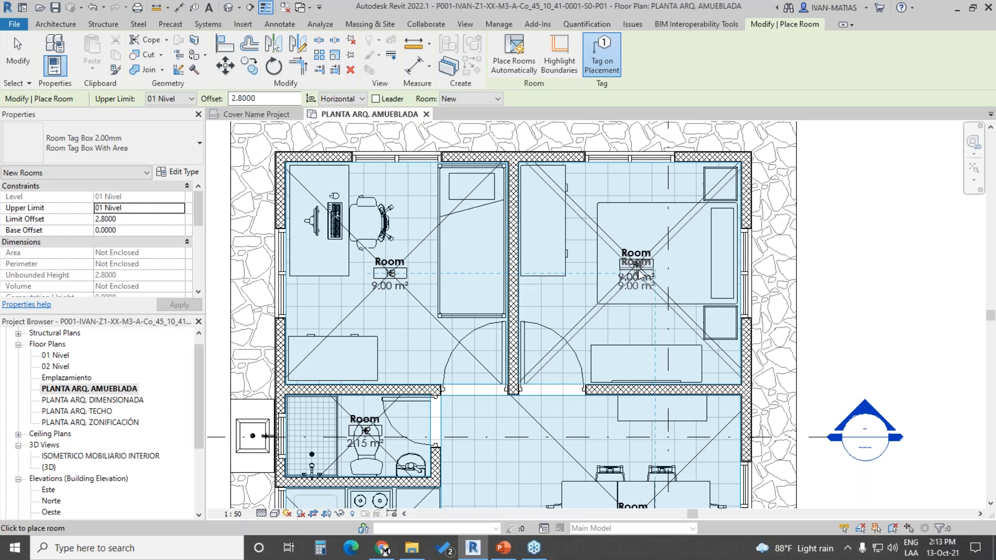
pyautogui.press('Escape')
pyautogui.press('Escape')
# Step: Rename the rooms of the two bedrooms beyond the bathroom as DORMITORIO
pyautogui.click(643, 254)
pyautogui.click(643, 253)
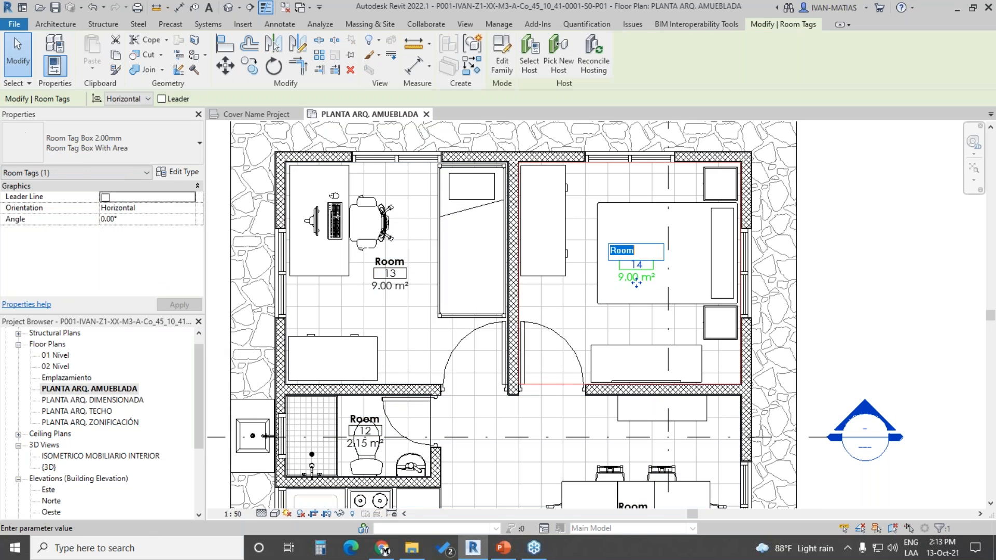
pyautogui.write('DORMITORIO')
pyautogui.press('Return')
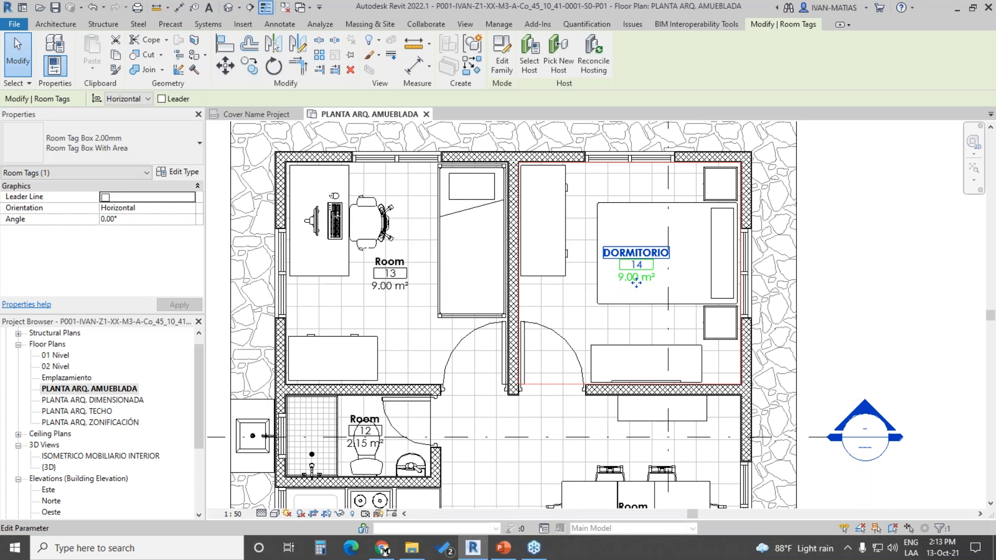
pyautogui.click(390, 262)
pyautogui.click(389, 261)
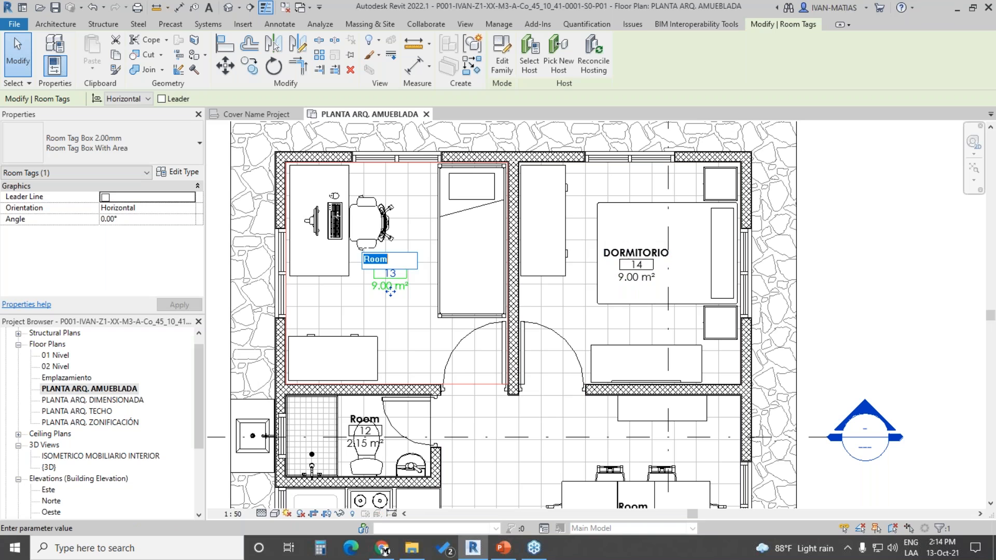
pyautogui.write('DORMITORIO')
pyautogui.press('Return')
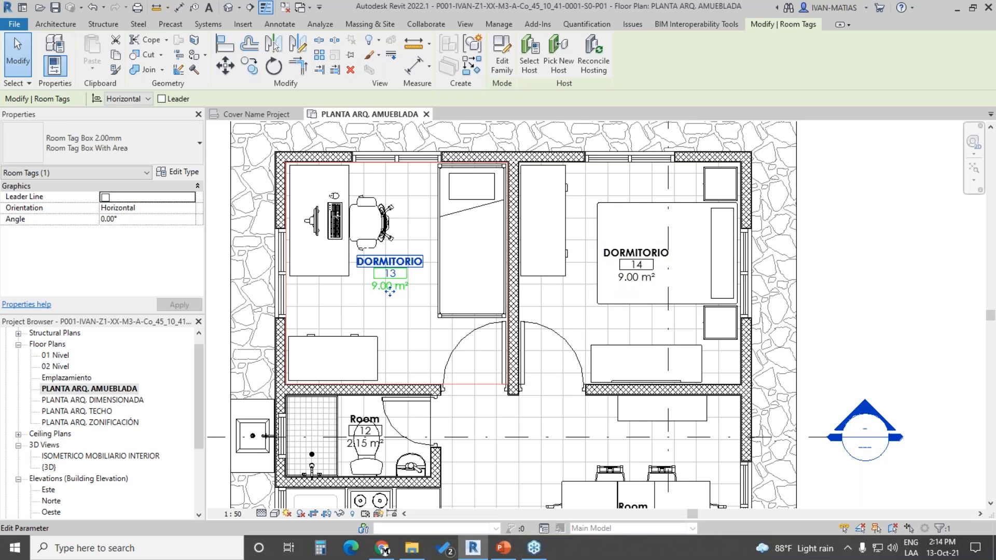
# Step: Rename the bathroom's room as BAÑO
pyautogui.moveTo(500, 375); pyautogui.dragTo(536, 220, button='middle')
pyautogui.scroll(1, 423, 271)
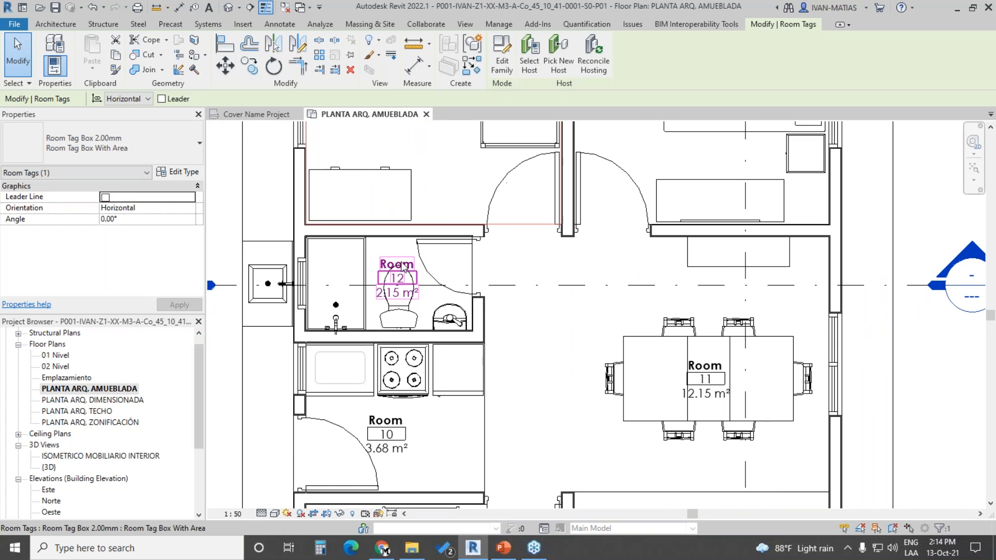
pyautogui.click(401, 265)
pyautogui.click(401, 265)
pyautogui.write('BAÑO')
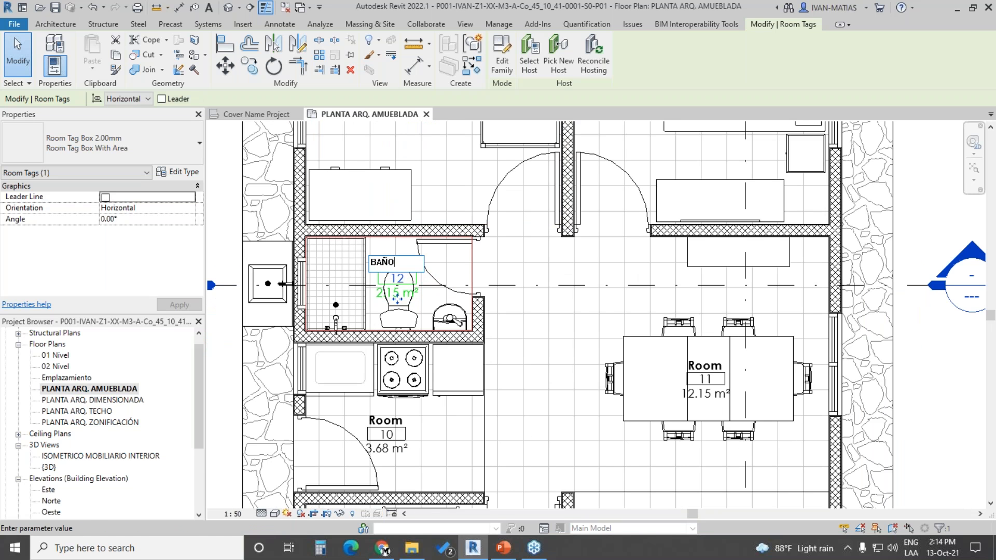
pyautogui.press('Return')
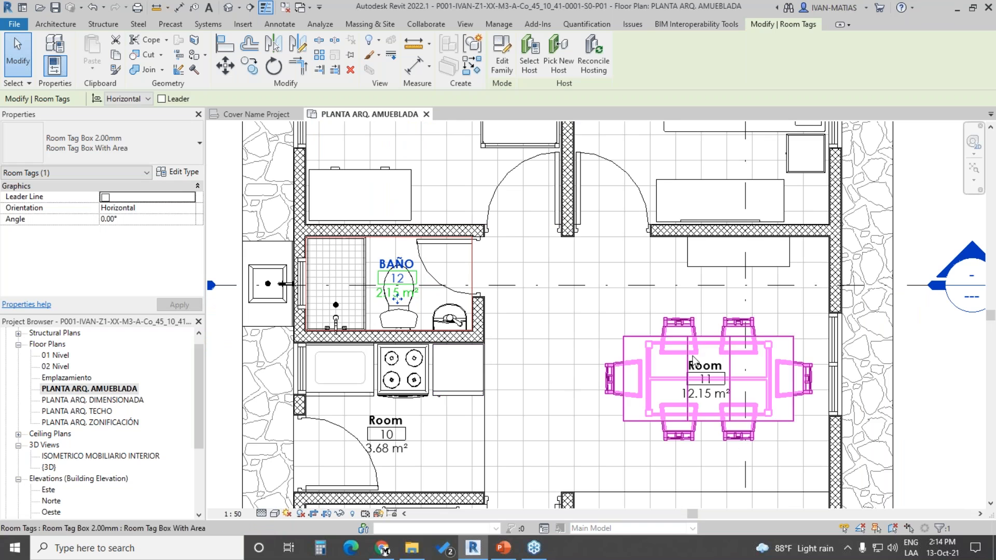
# Step: Rename the dining area's room as COMEDOR
pyautogui.click(712, 370)
pyautogui.press('Escape')
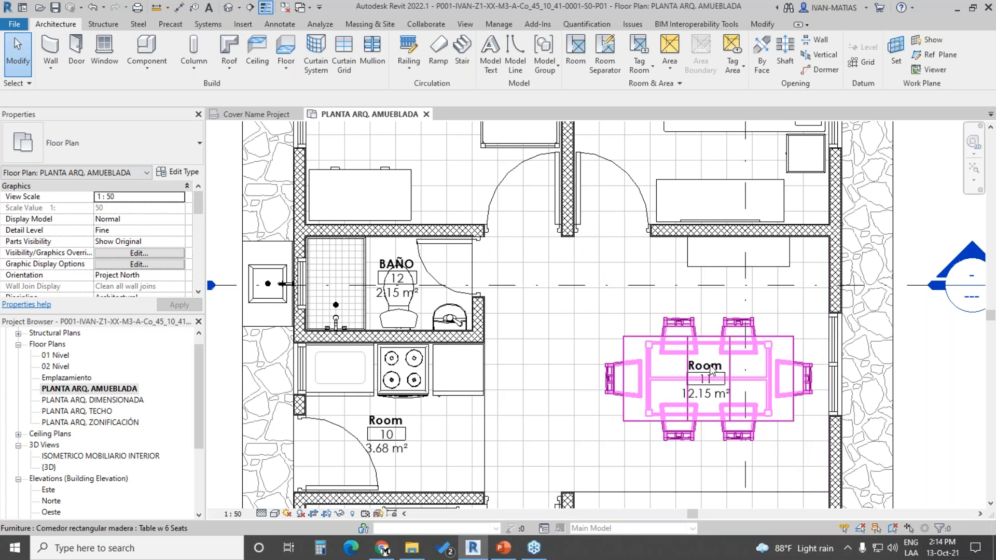
pyautogui.click(712, 370)
pyautogui.click(712, 367)
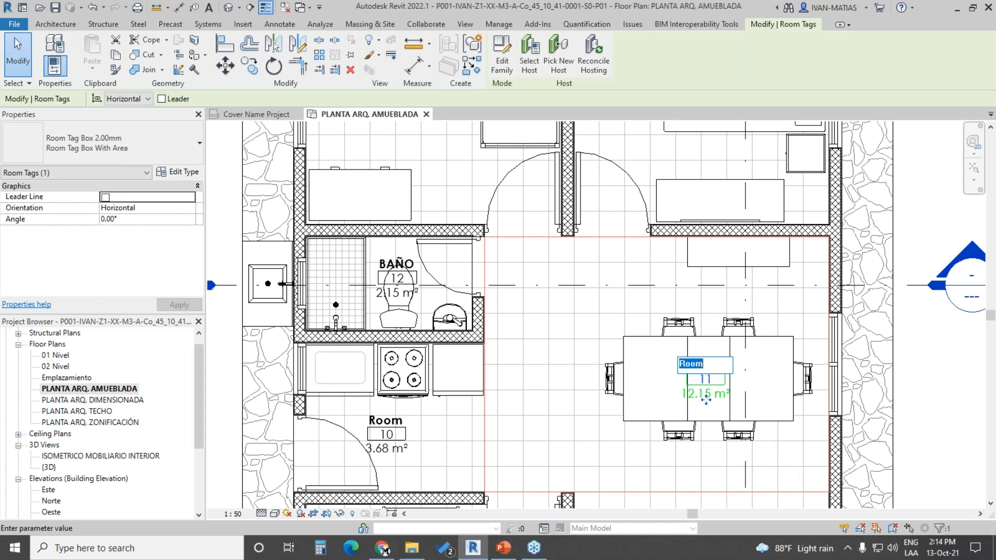
pyautogui.write('COMEDOR')
pyautogui.press('Return')
# Step: Rename the kitchen's room as COCINA
pyautogui.doubleClick(386, 421)
pyautogui.write('co')
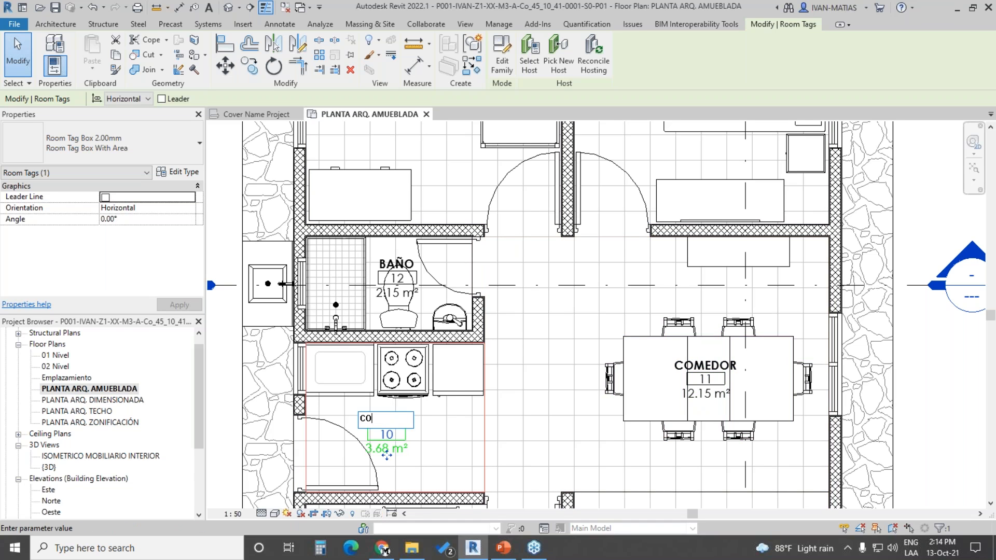
pyautogui.press('Return')
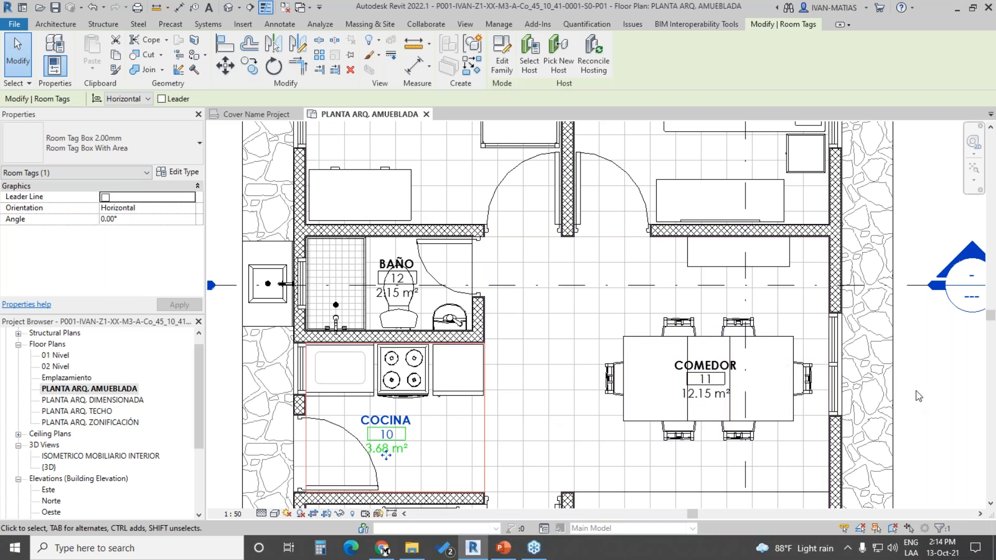
pyautogui.click(922, 388)
pyautogui.scroll(-1, 535, 329)
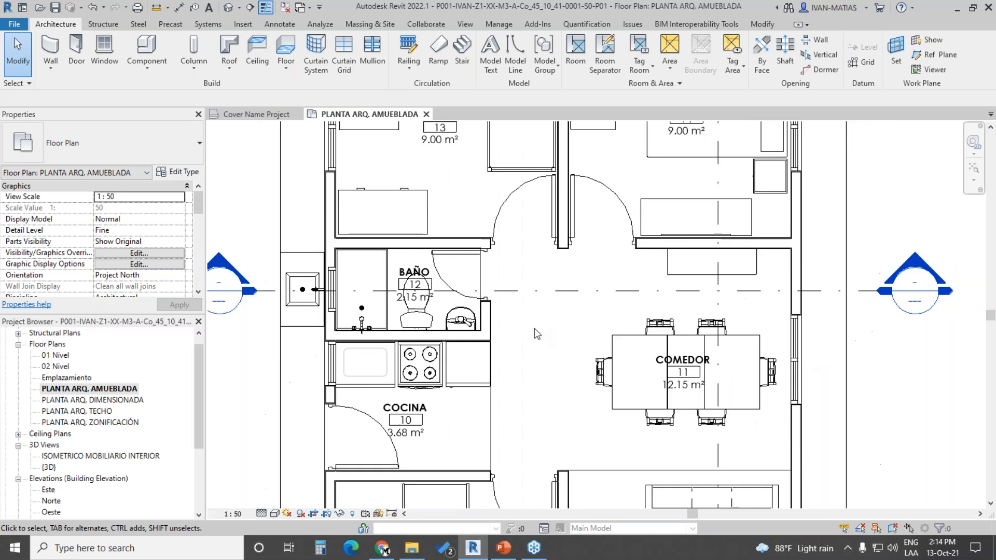
pyautogui.moveTo(549, 358); pyautogui.dragTo(513, 145, button='middle')
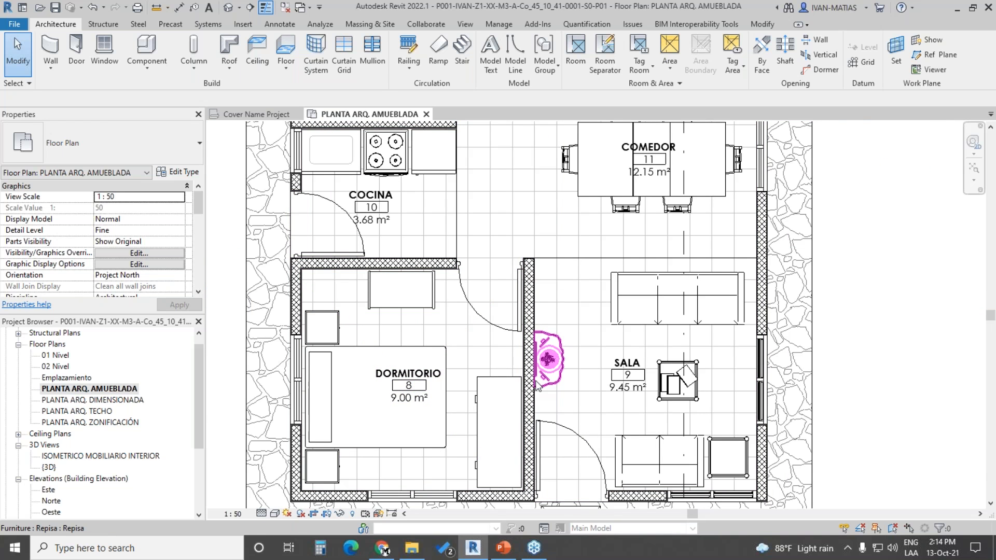
pyautogui.moveTo(500, 213); pyautogui.dragTo(531, 411, button='middle')
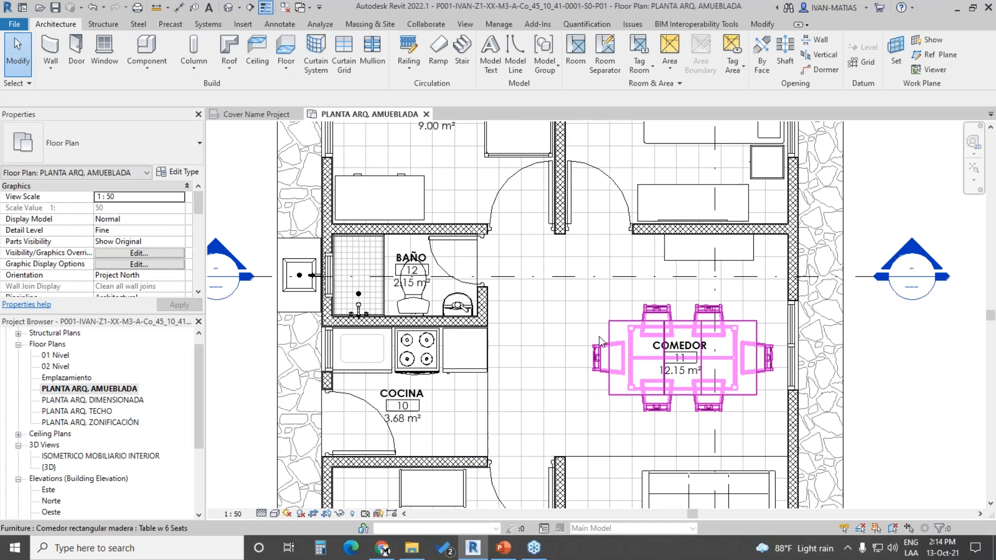
# Step: Filter a selection of the whole plan to Rooms only, and set their upper limit to 02 Nivel with a limit offset of 0
pyautogui.scroll(-2, 566, 324)
pyautogui.scroll(-3, 563, 321)
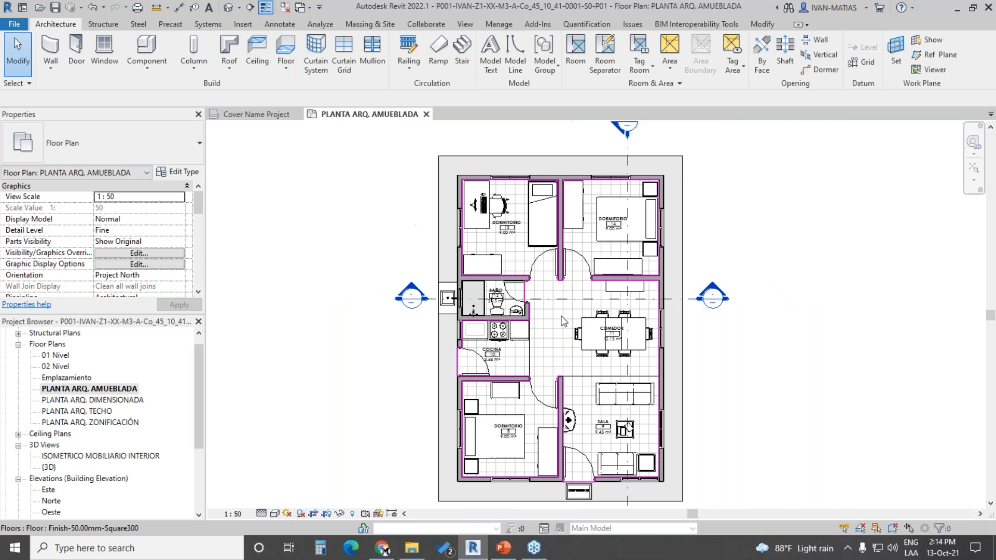
pyautogui.moveTo(379, 164); pyautogui.dragTo(682, 495)
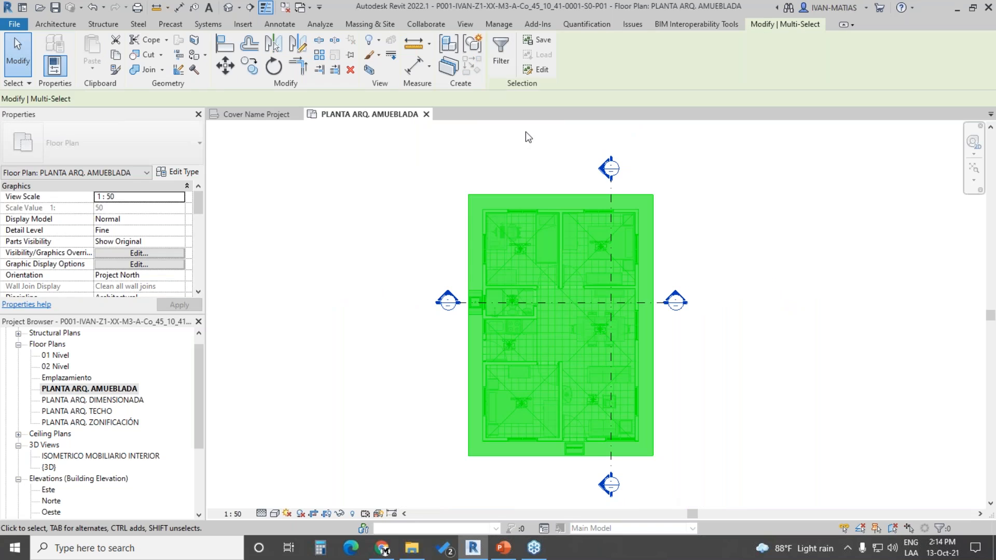
pyautogui.click(501, 57)
pyautogui.click(574, 214)
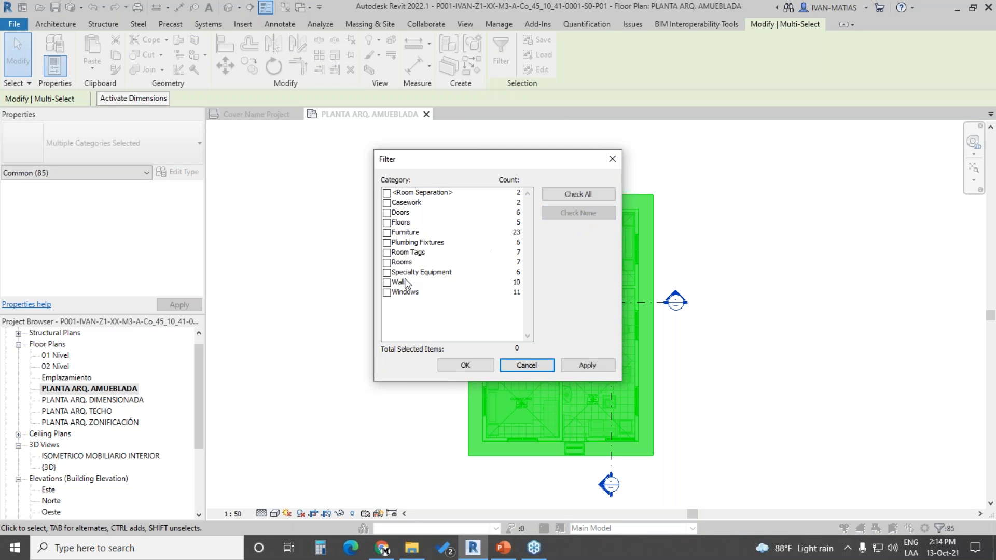
pyautogui.click(387, 262)
pyautogui.click(465, 365)
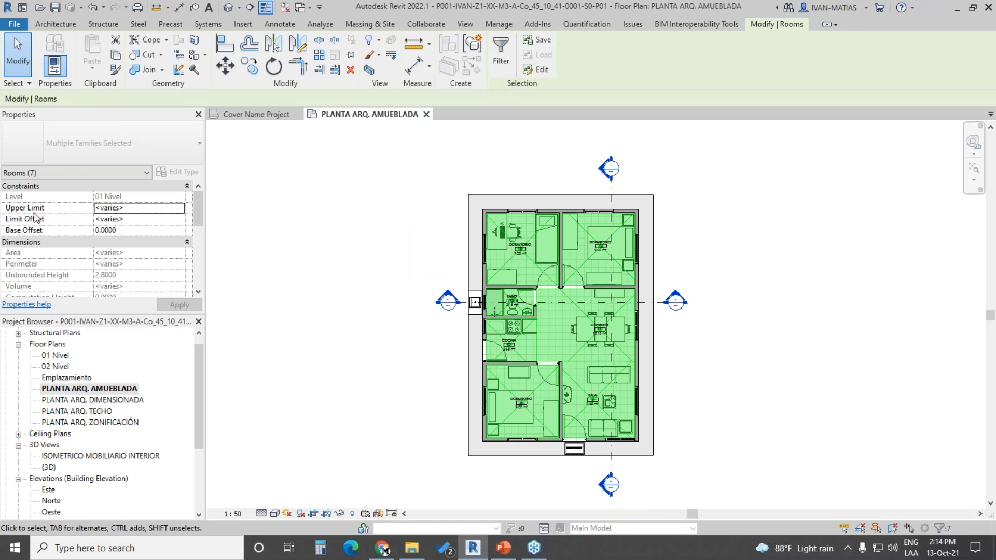
pyautogui.click(159, 208)
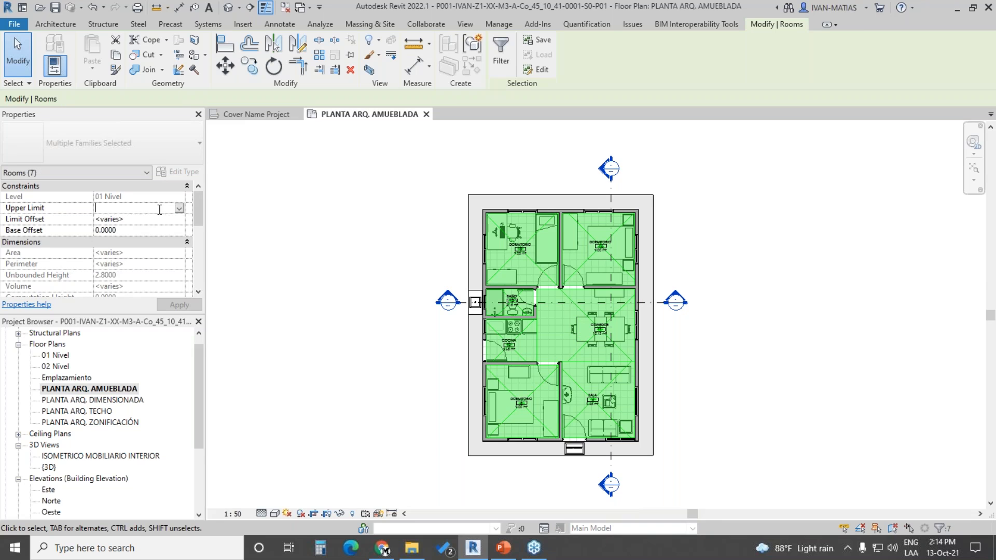
pyautogui.click(179, 208)
pyautogui.click(145, 237)
pyautogui.click(139, 219)
pyautogui.write('02 Nivel')
pyautogui.press('Return')
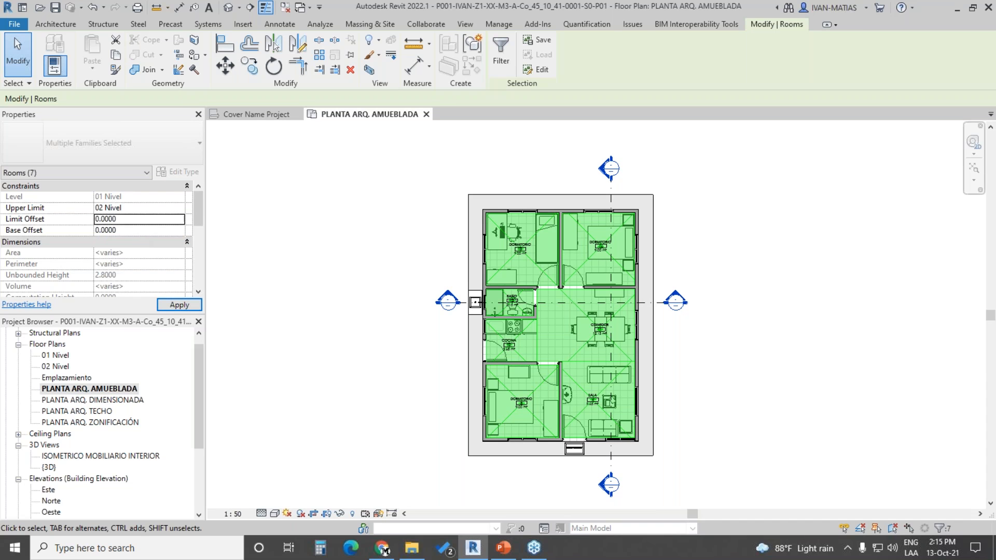
pyautogui.click(376, 271)
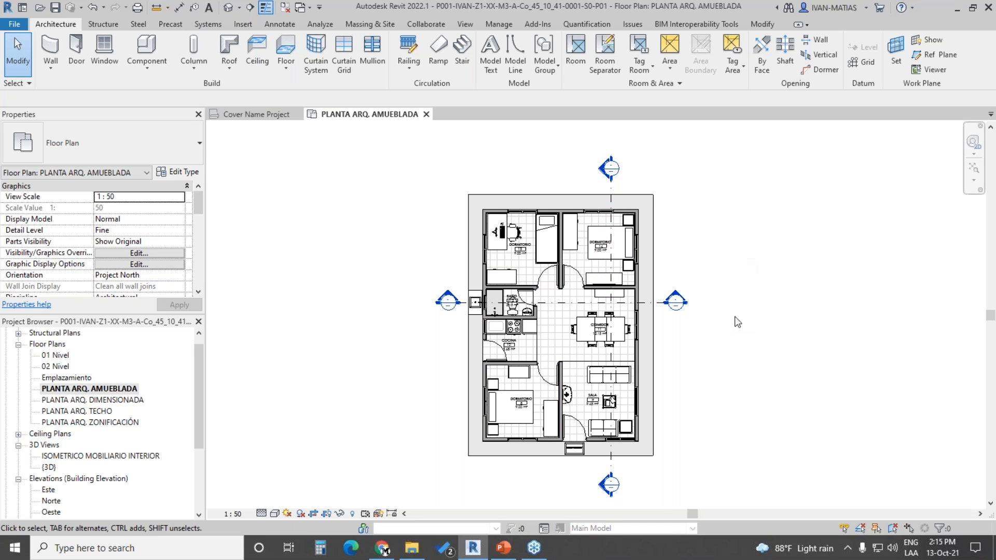
# Step: Open Section 1 from its marker beside the dining area and examine how high the rooms extend below the sloped roof
pyautogui.doubleClick(678, 294)
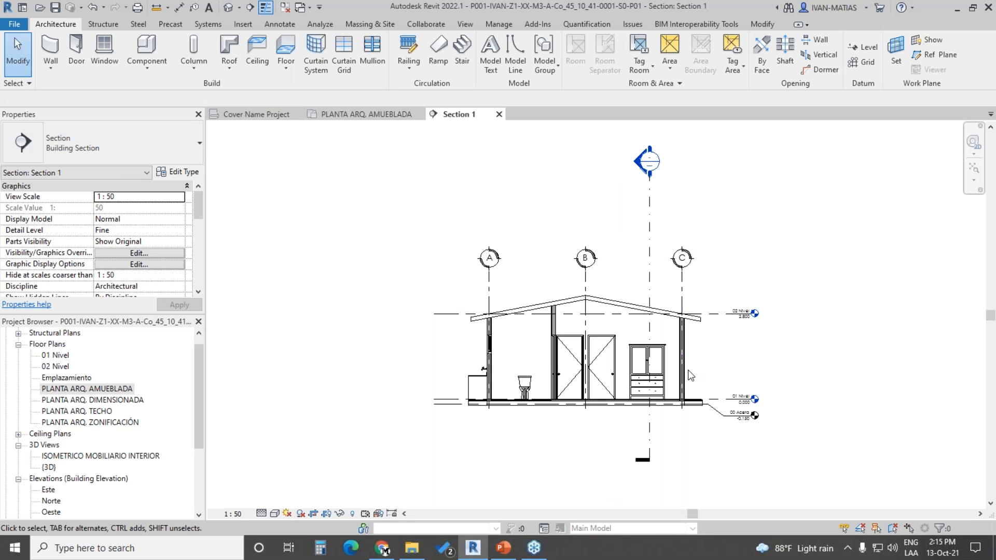
pyautogui.scroll(4, 596, 394)
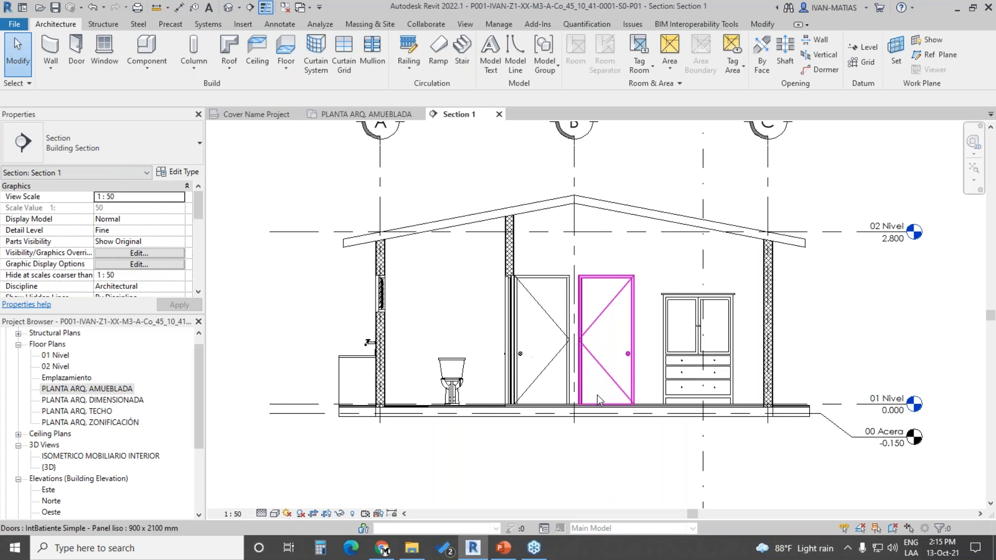
pyautogui.moveTo(657, 324); pyautogui.dragTo(612, 374, button='middle')
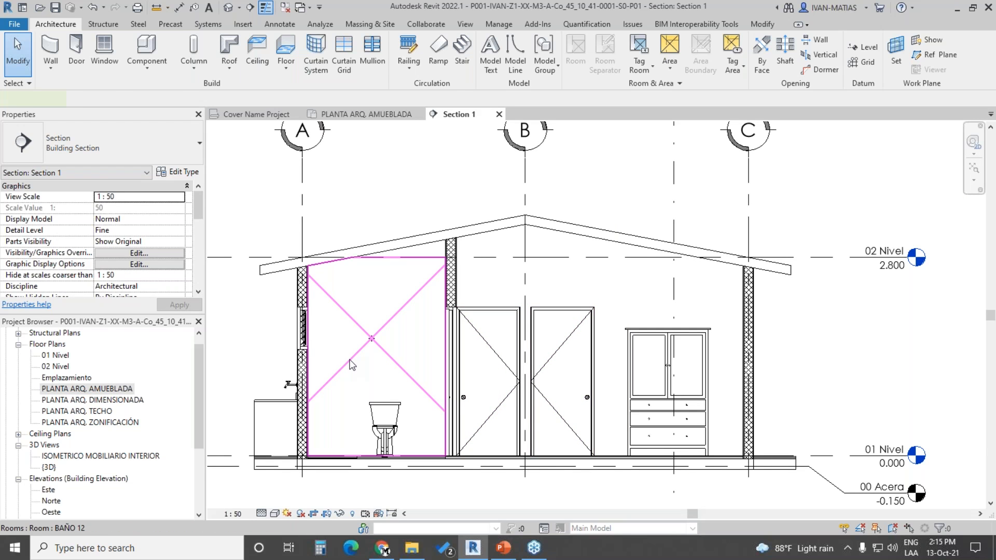
# Step: Inspect the bathroom's room and the dining area's room in Section 1 for their height limits against the sloped roof
pyautogui.click(350, 364)
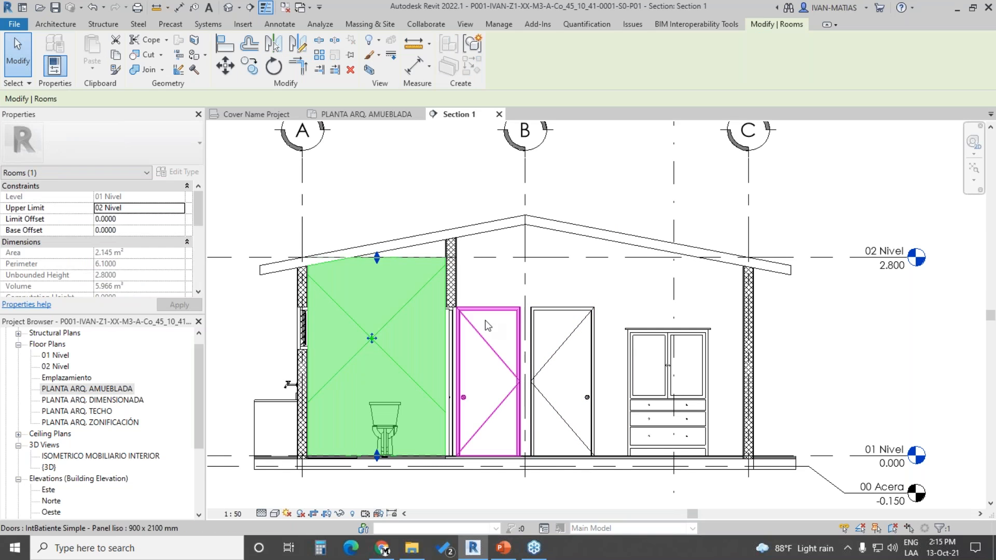
pyautogui.click(566, 285)
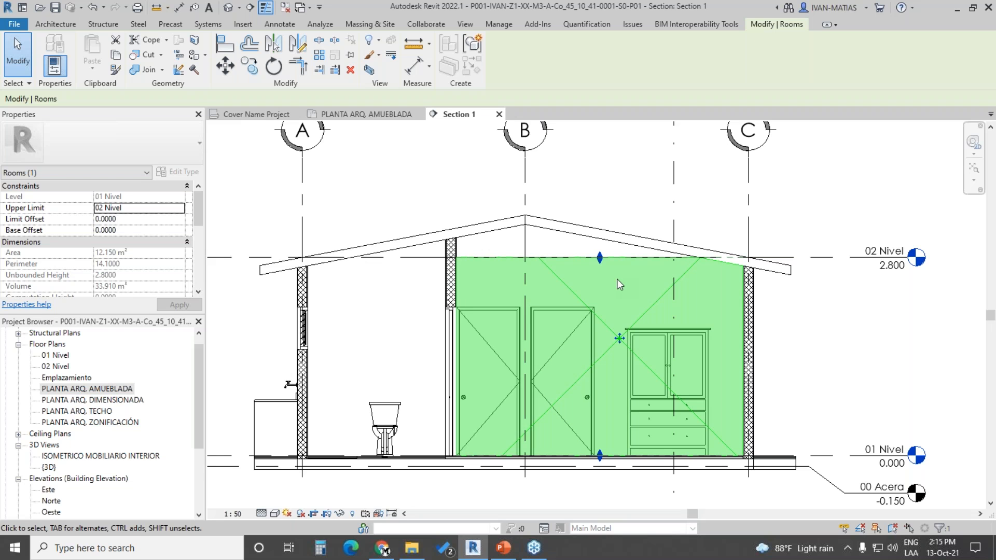
pyautogui.scroll(-3, 564, 285)
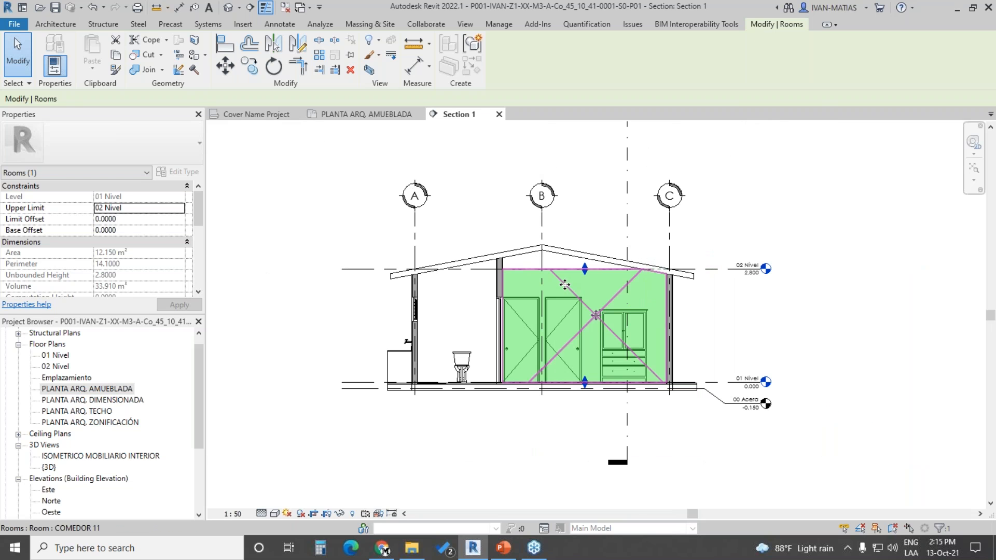
pyautogui.click(372, 205)
# Step: In PLANTA ARQ. AMUEBLADA, filter a selection of the whole plan to Rooms only and set their limit offset to 1
pyautogui.click(366, 115)
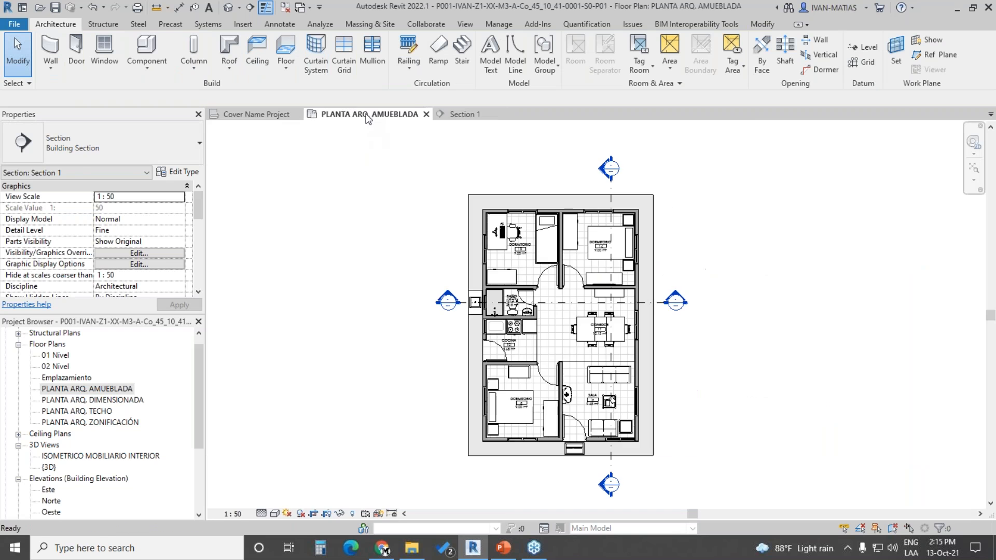
pyautogui.moveTo(435, 177); pyautogui.dragTo(689, 499)
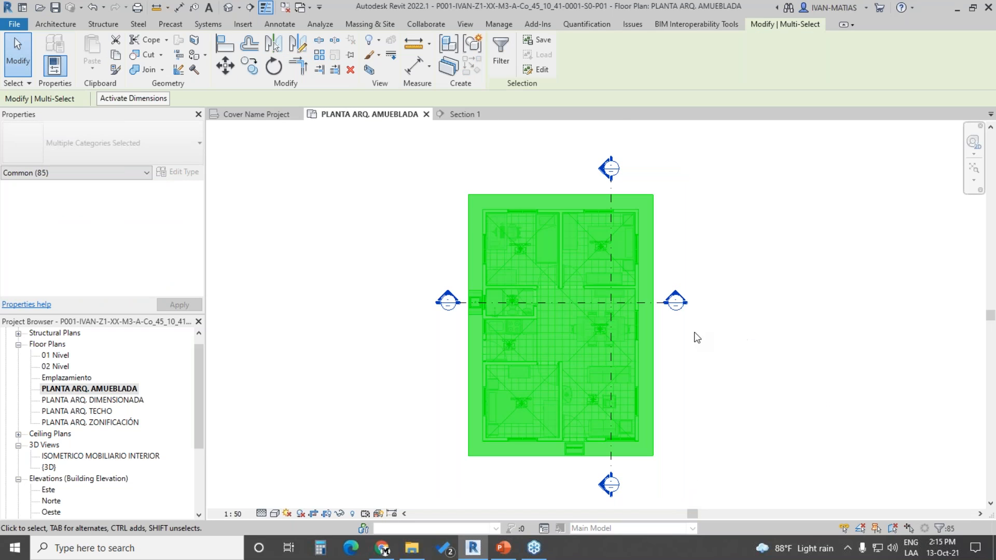
pyautogui.click(501, 52)
pyautogui.click(575, 219)
pyautogui.click(387, 263)
pyautogui.click(463, 365)
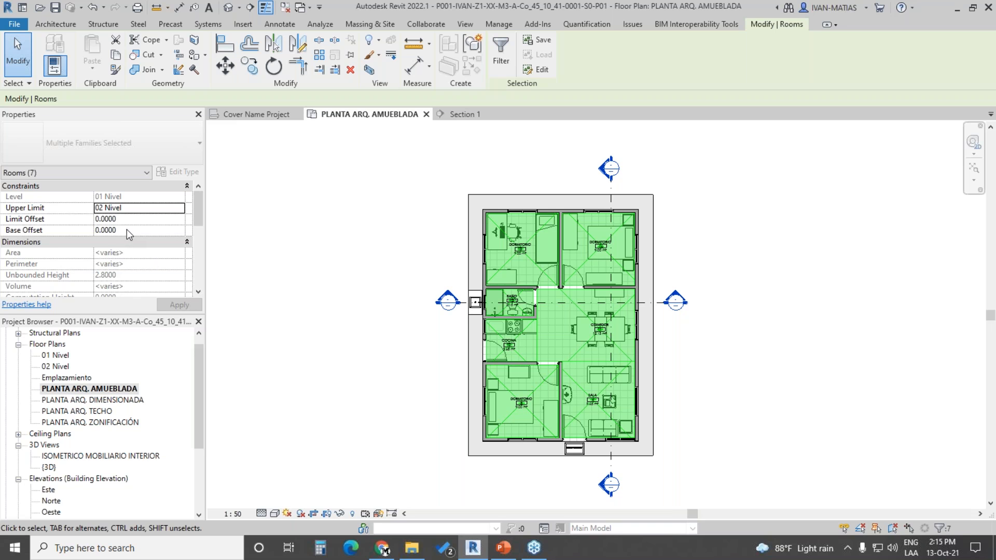
pyautogui.press('Tab')
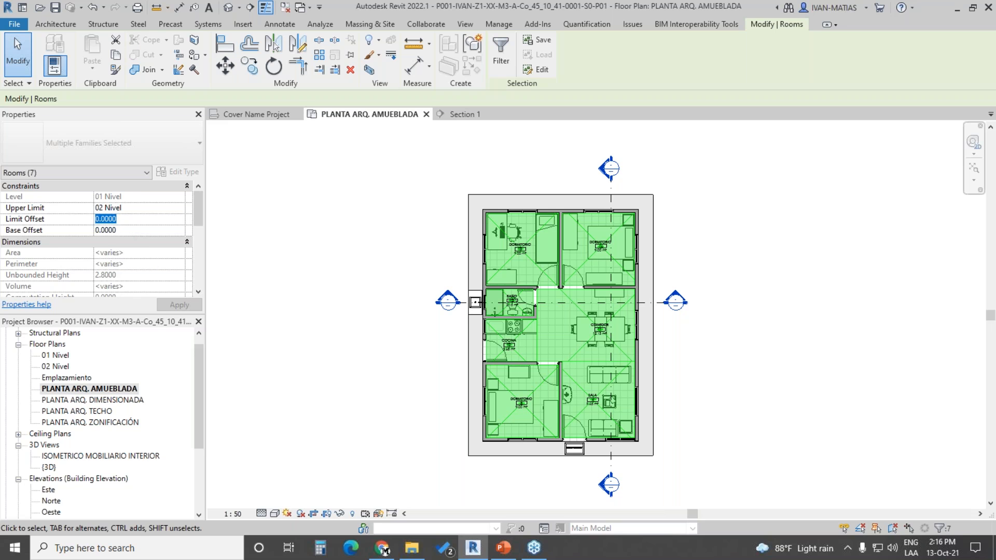
pyautogui.write('1')
pyautogui.press('Return')
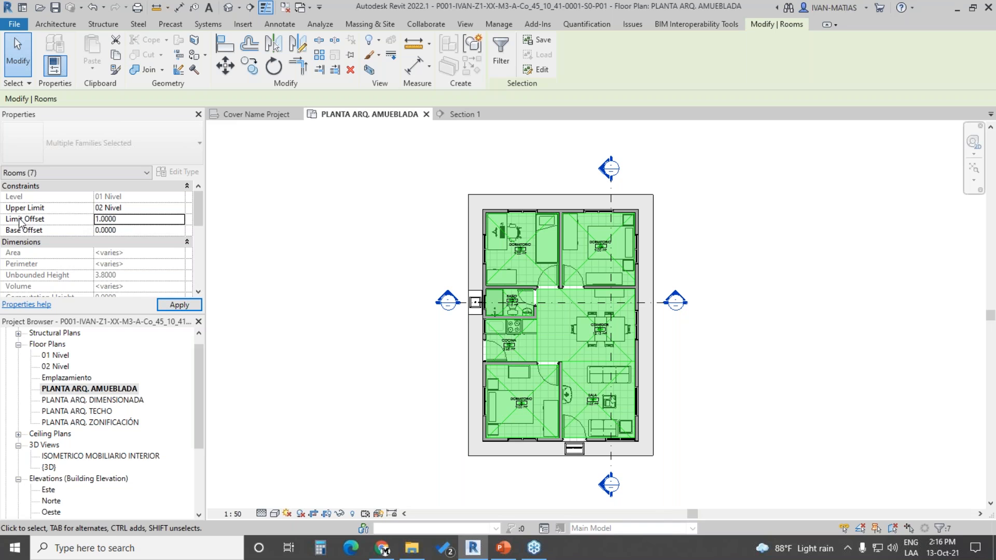
pyautogui.click(697, 270)
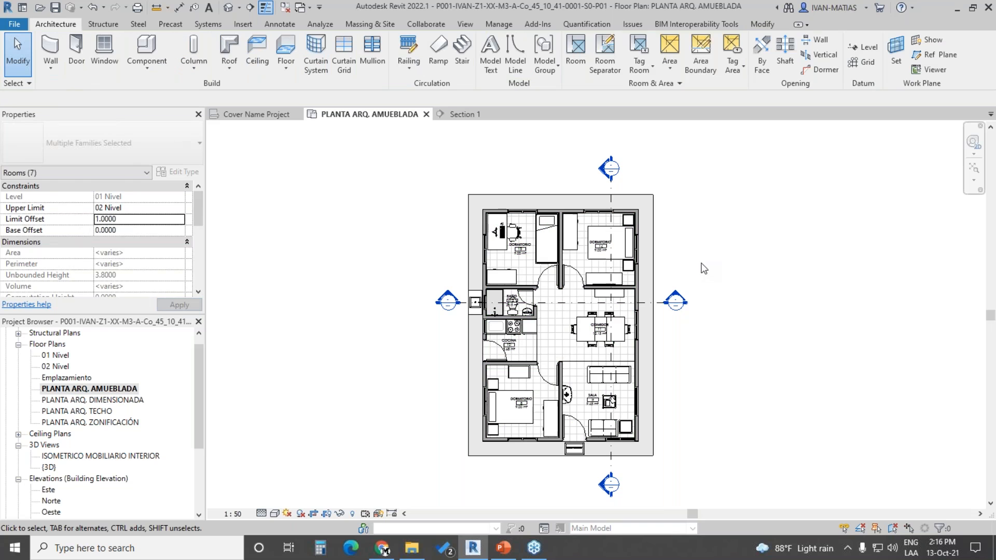
# Step: Reopen Section 1 from its marker and check how the bathroom's and dining area's rooms meet the sloped roof
pyautogui.doubleClick(680, 298)
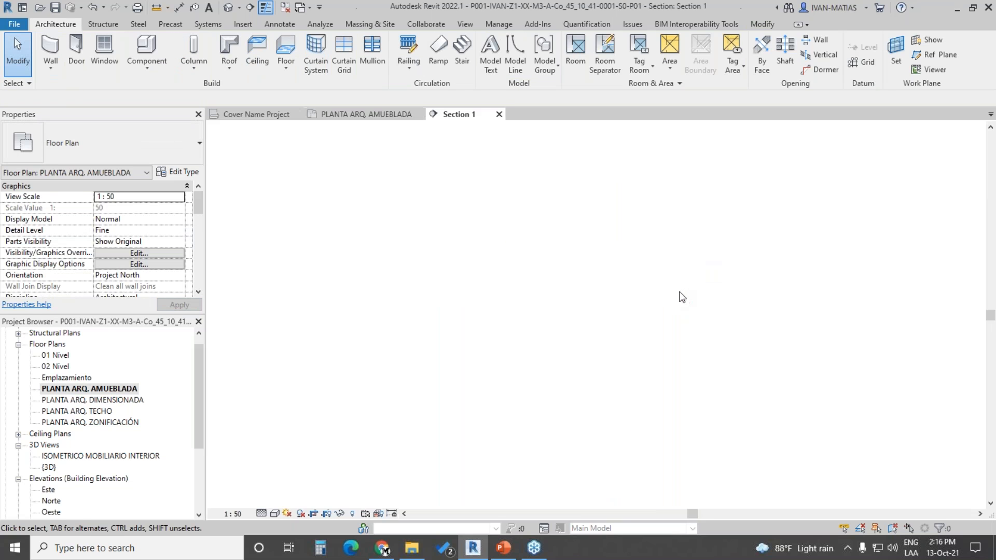
pyautogui.click(444, 308)
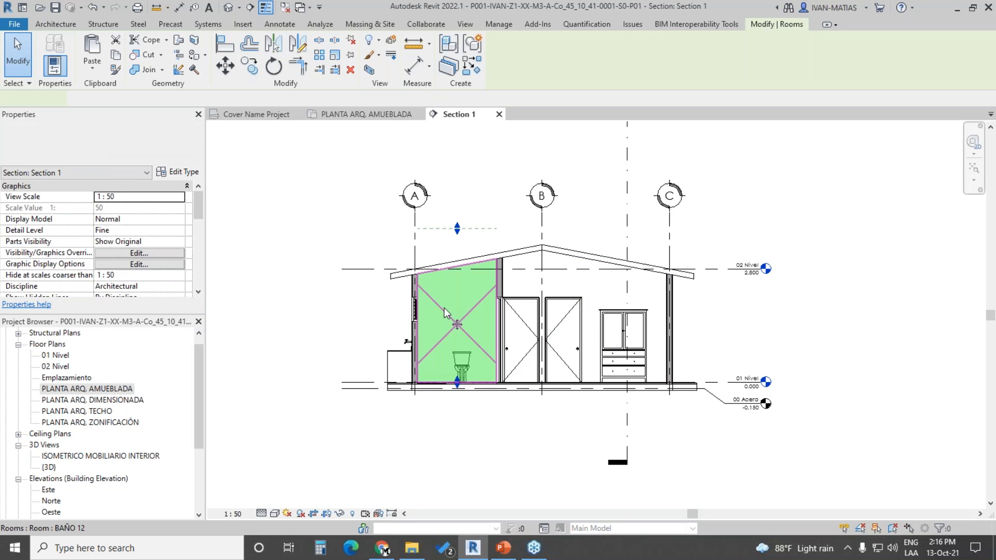
pyautogui.click(621, 316)
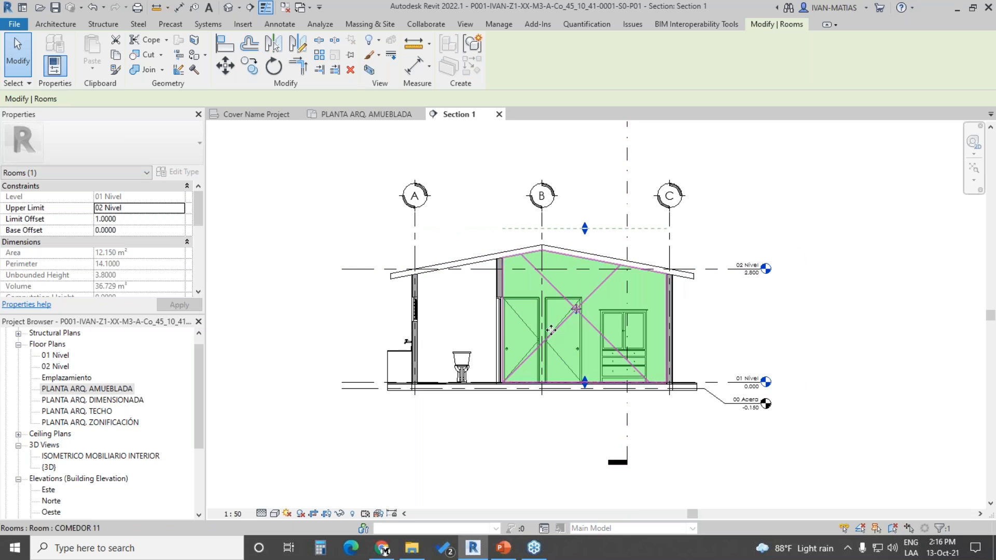
pyautogui.scroll(3, 562, 330)
pyautogui.click(839, 319)
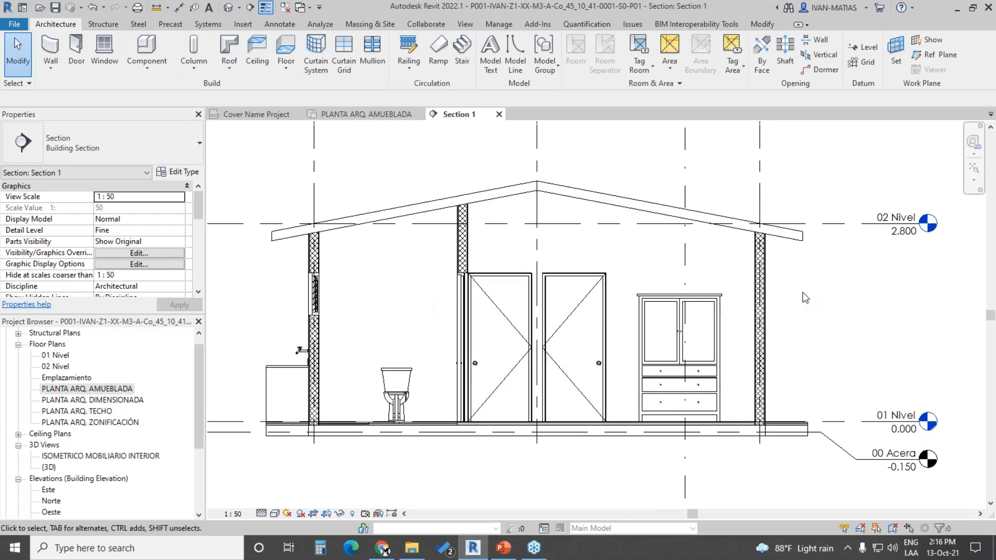
# Step: Close the Section 1 and Cover Name Project views, leaving only the furnished plan open, and save the project
pyautogui.click(500, 114)
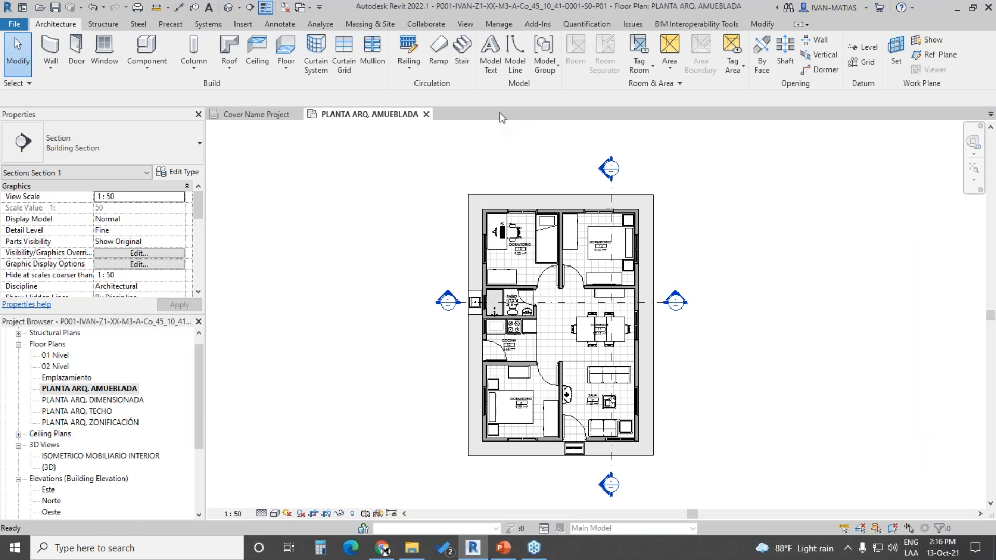
pyautogui.click(296, 113)
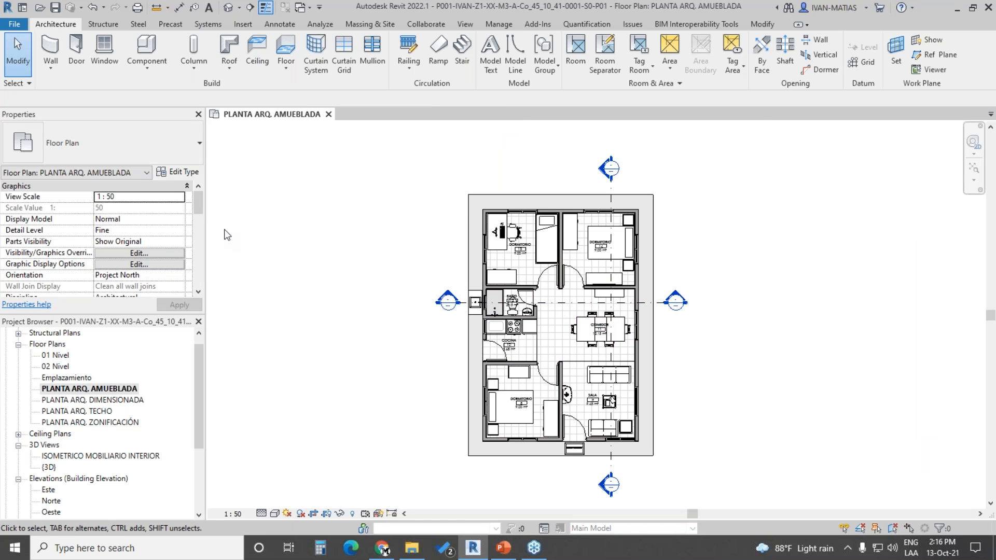
pyautogui.click(55, 7)
# Step: Set the Roombook Extension's interface language to English
pyautogui.click(597, 23)
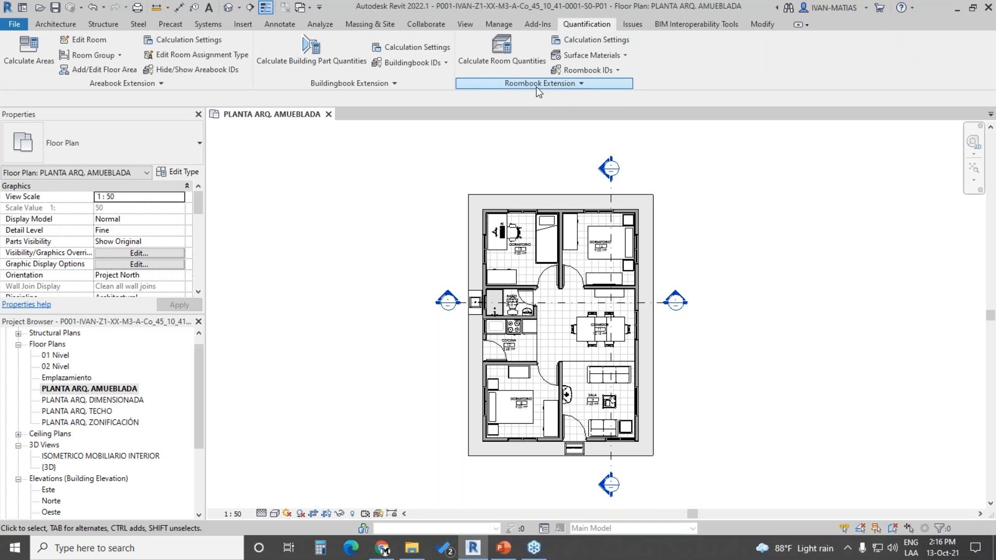
pyautogui.click(578, 84)
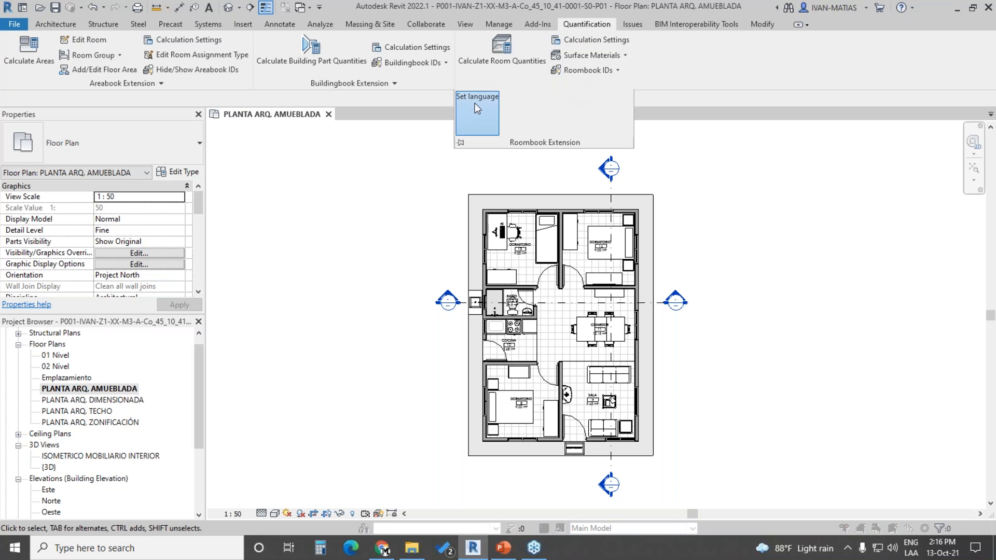
pyautogui.click(475, 100)
pyautogui.click(608, 254)
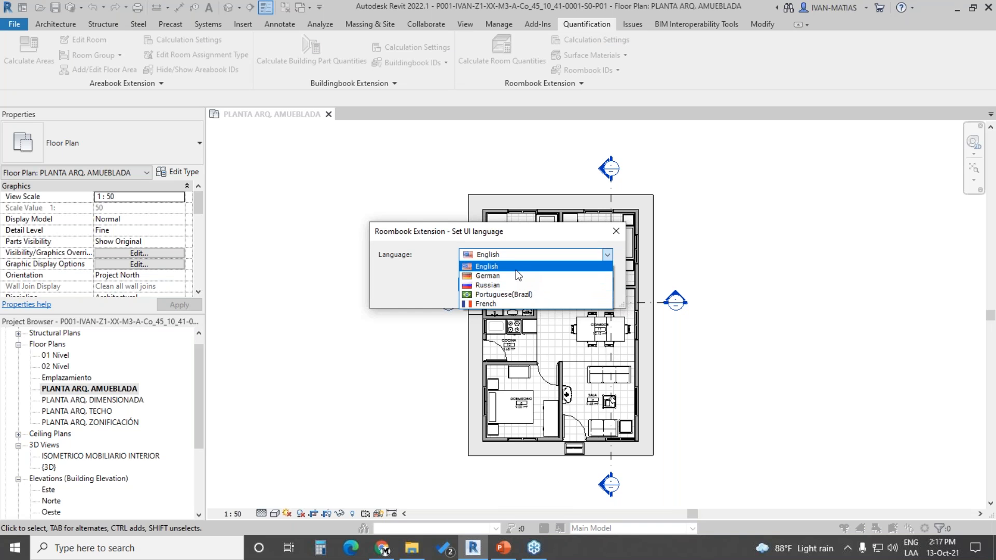
pyautogui.click(537, 269)
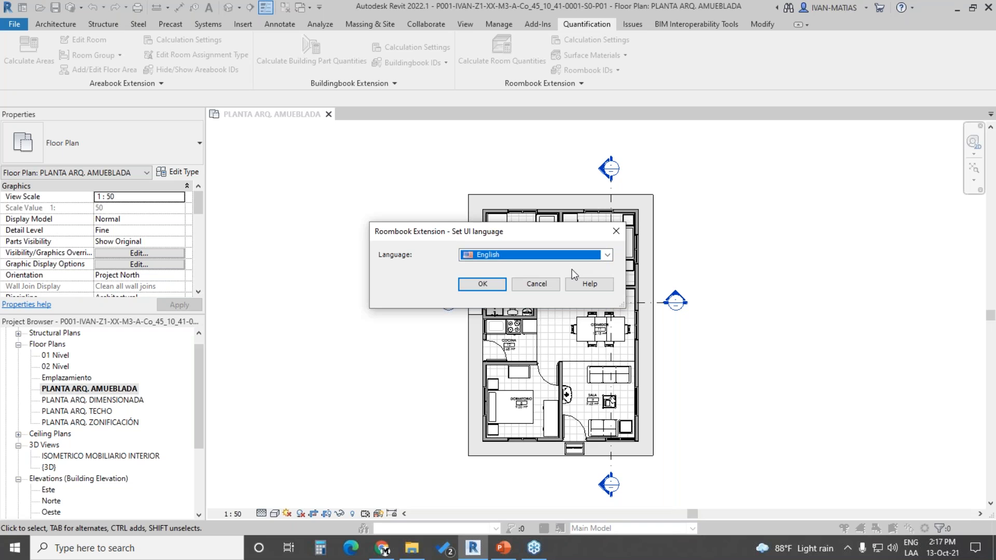
pyautogui.click(481, 286)
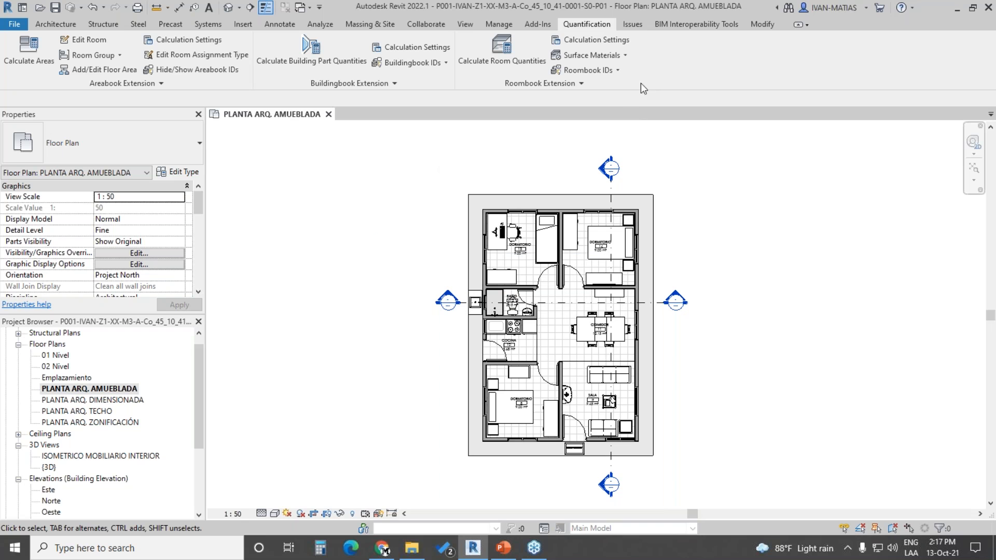
# Step: Change the Roombook project standard to VOB Standard (Germany), accepting the calculation data reset, with Ignore openings for wall openings set to Yes
pyautogui.click(597, 39)
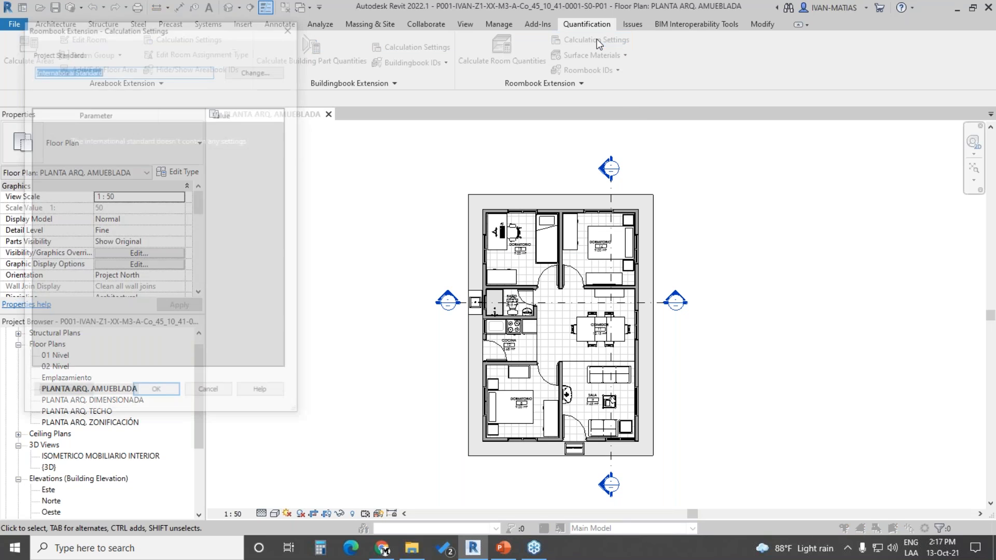
pyautogui.moveTo(172, 25); pyautogui.dragTo(289, 84)
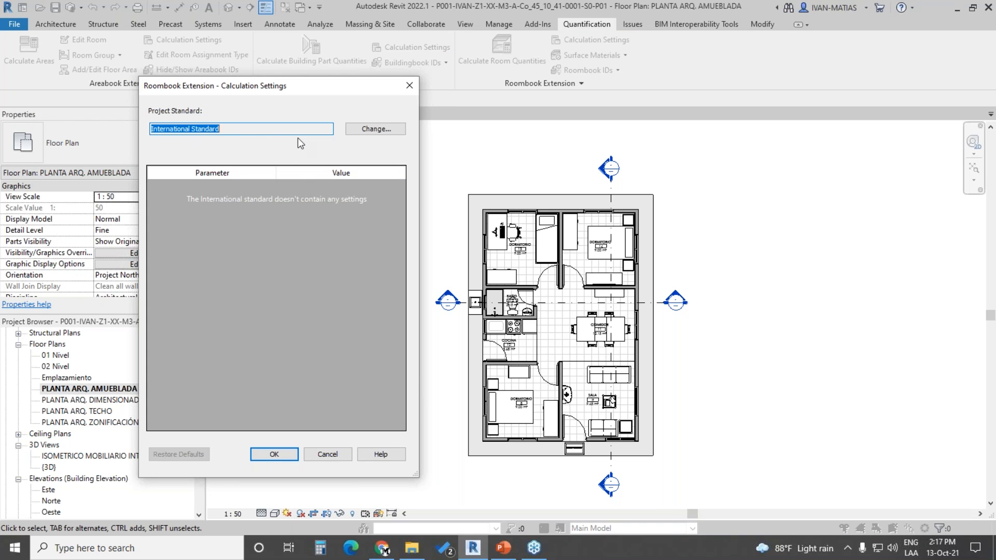
pyautogui.click(376, 130)
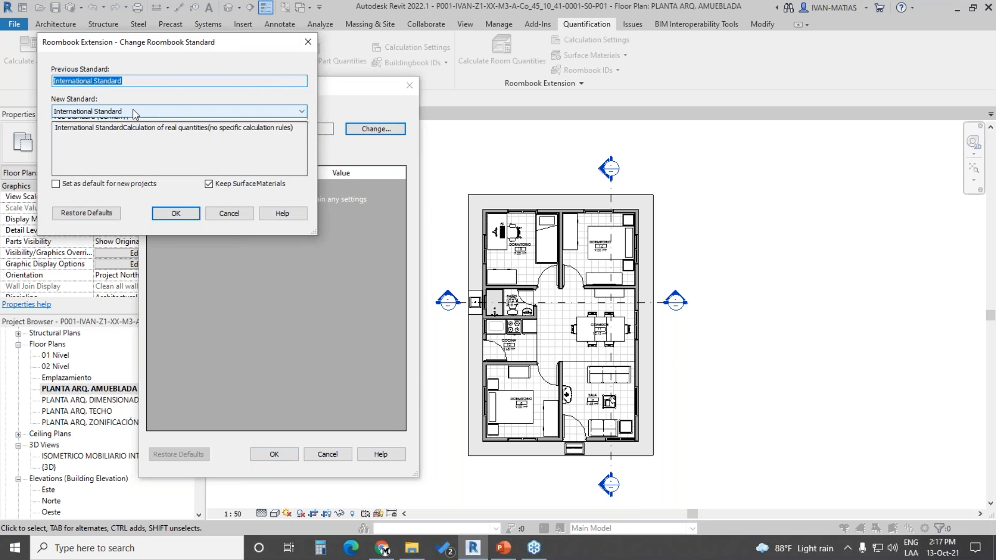
pyautogui.click(133, 109)
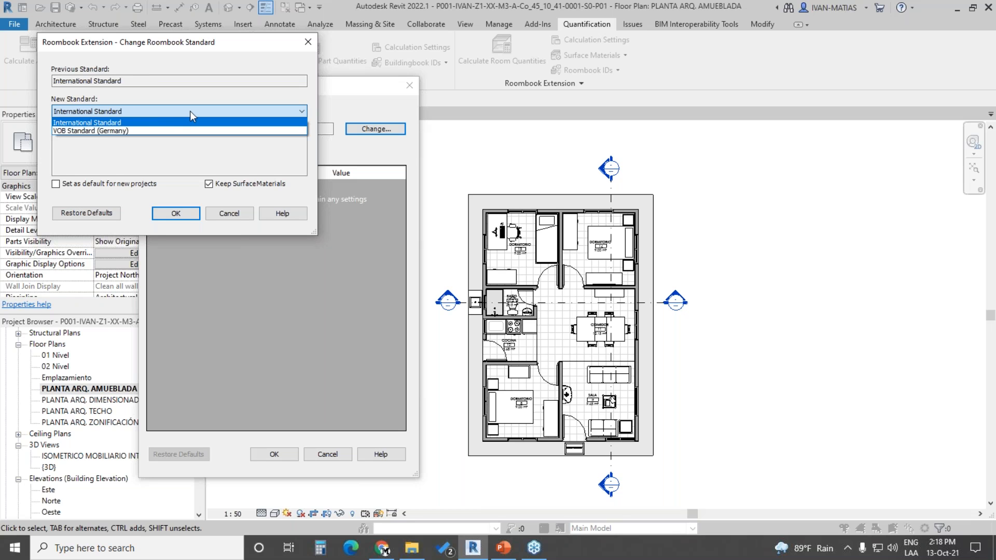
pyautogui.click(128, 131)
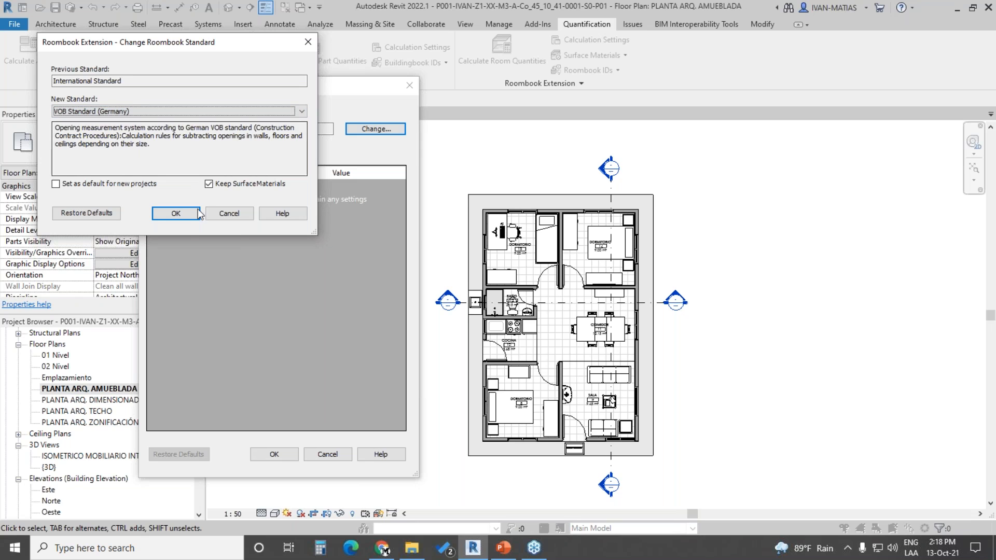
pyautogui.click(177, 213)
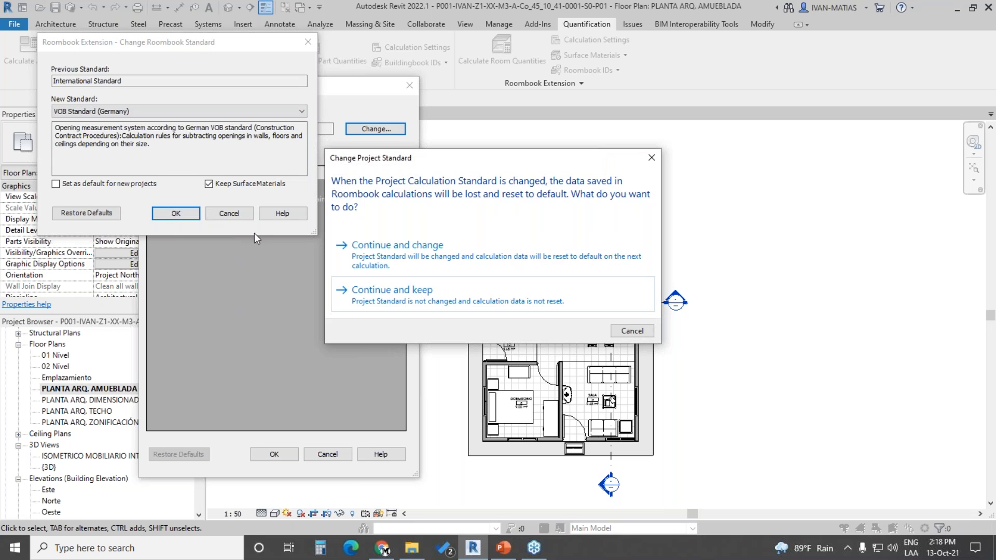
pyautogui.click(410, 252)
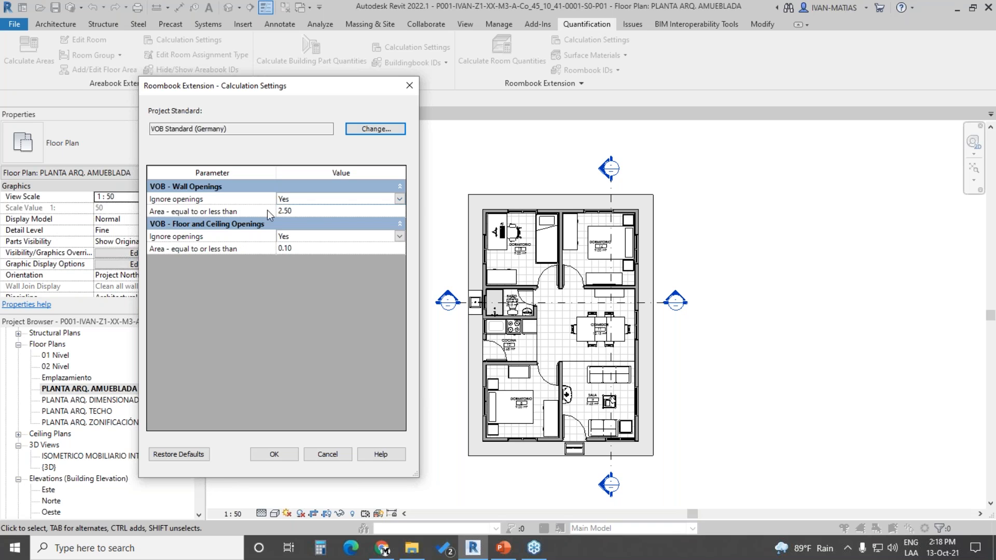
pyautogui.click(400, 200)
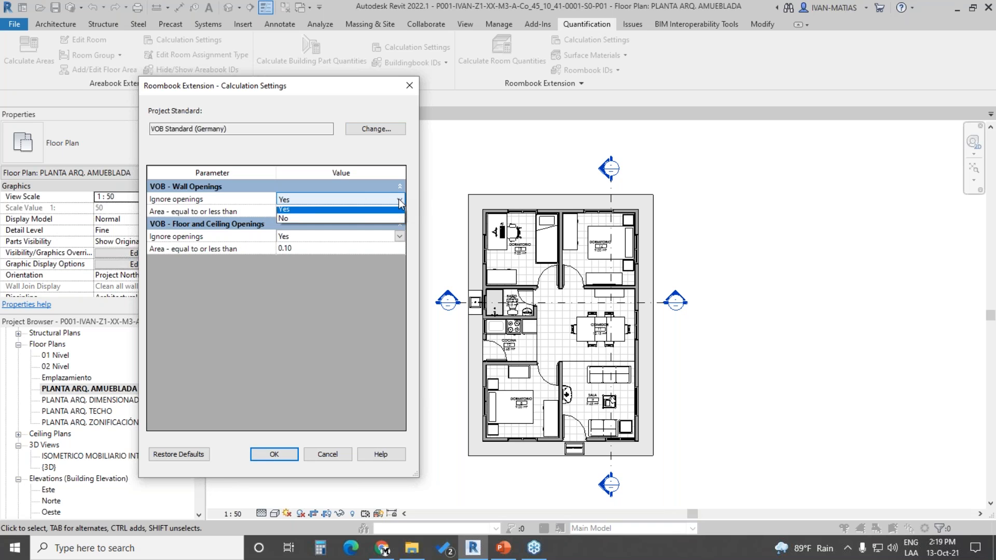
pyautogui.click(285, 212)
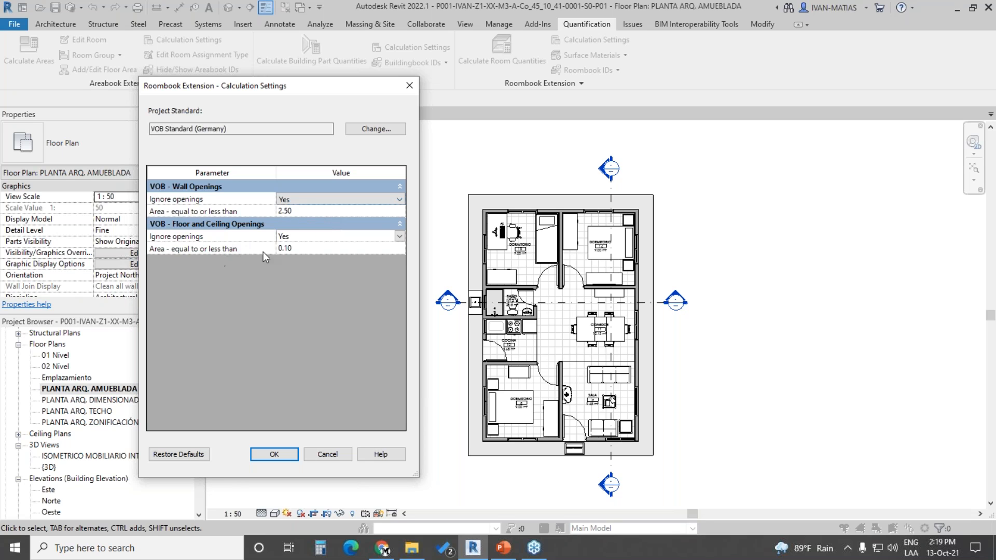
# Step: Change the Roombook project standard back to International Standard, accepting the calculation data reset, and apply the calculation settings
pyautogui.click(377, 130)
pyautogui.click(105, 111)
pyautogui.click(89, 123)
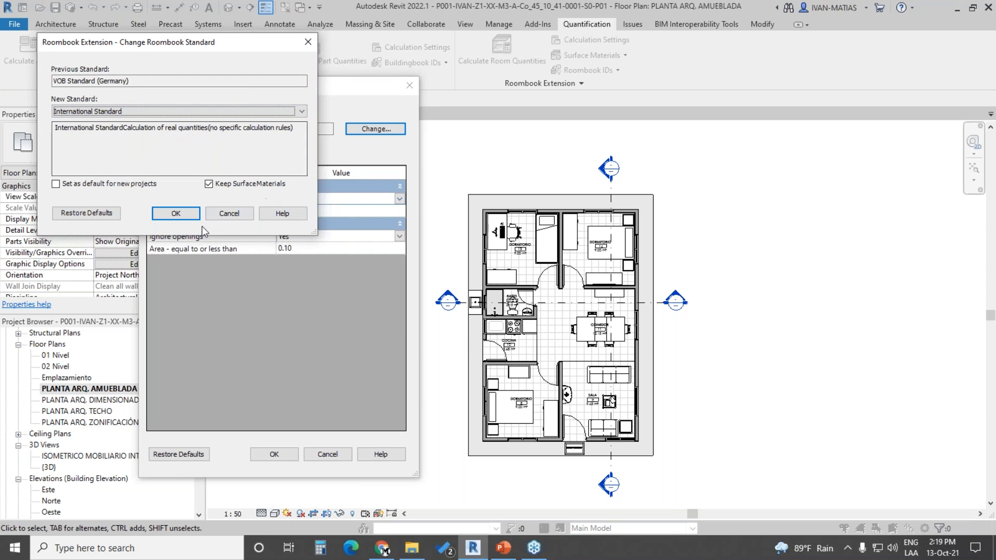
pyautogui.click(176, 213)
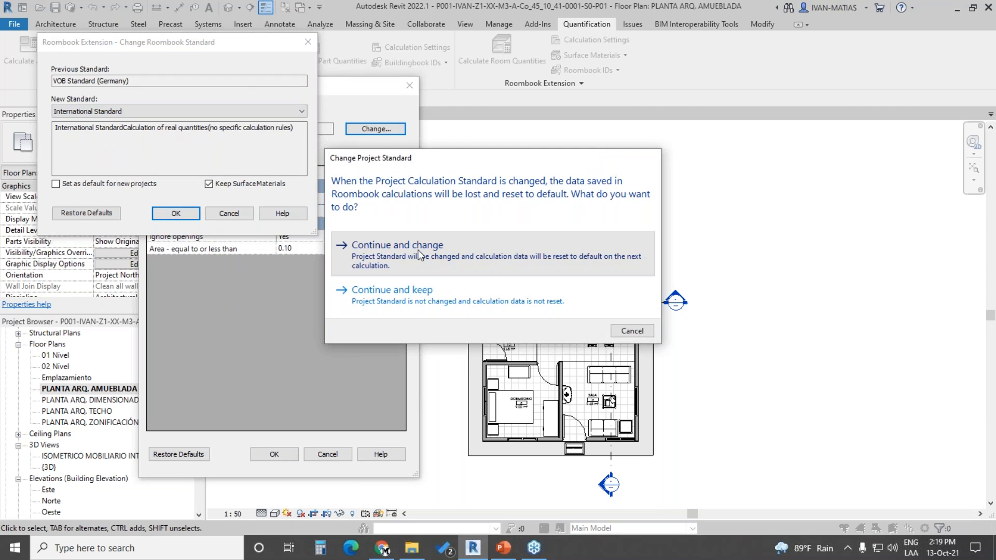
pyautogui.click(420, 255)
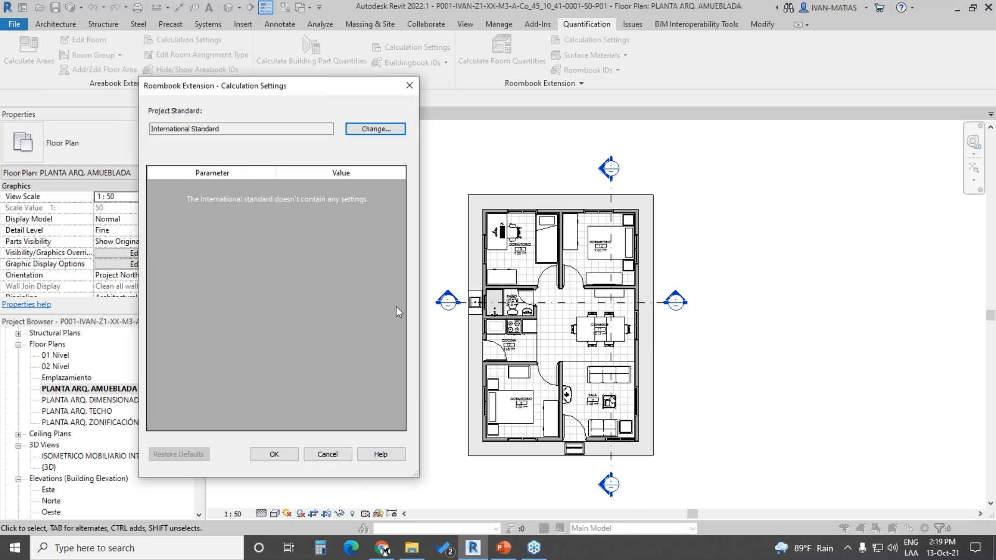
pyautogui.click(287, 454)
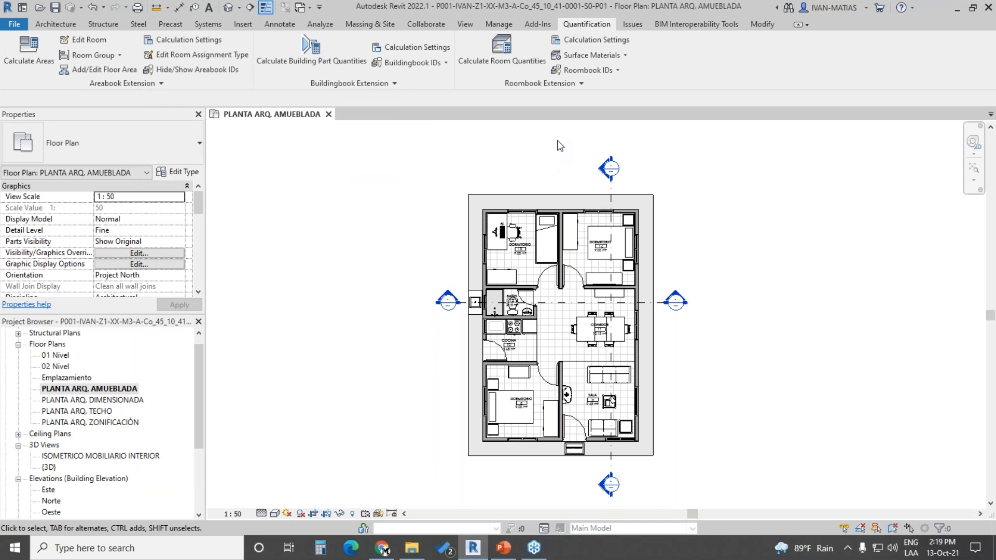
# Step: Try to open the Roombook surface materials for editing and close the missing annotation tags notice
pyautogui.click(619, 55)
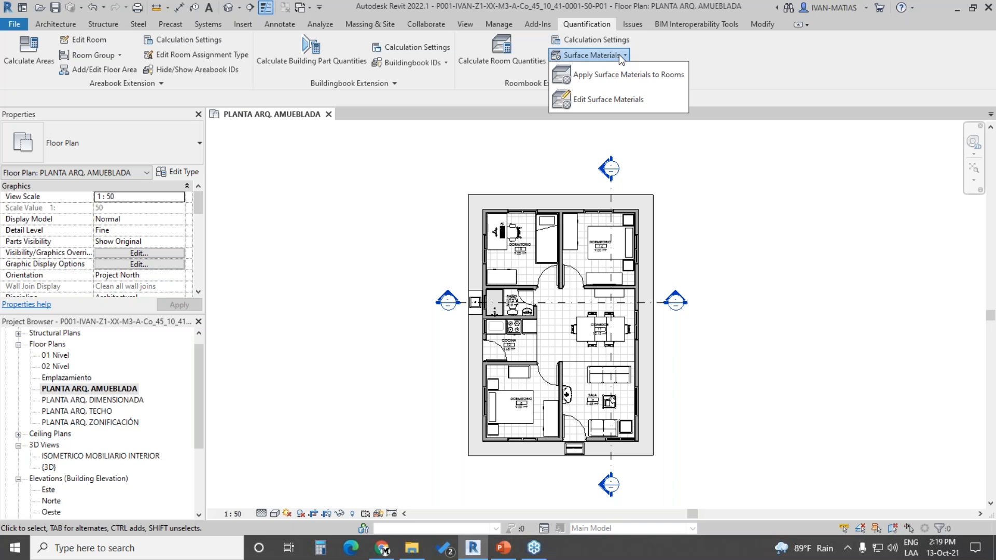
pyautogui.click(603, 100)
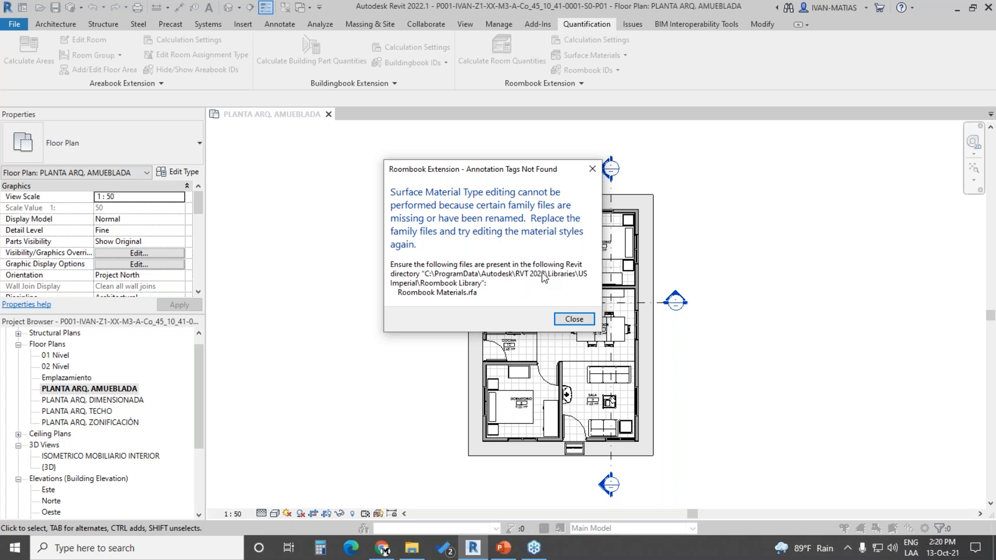
pyautogui.click(574, 319)
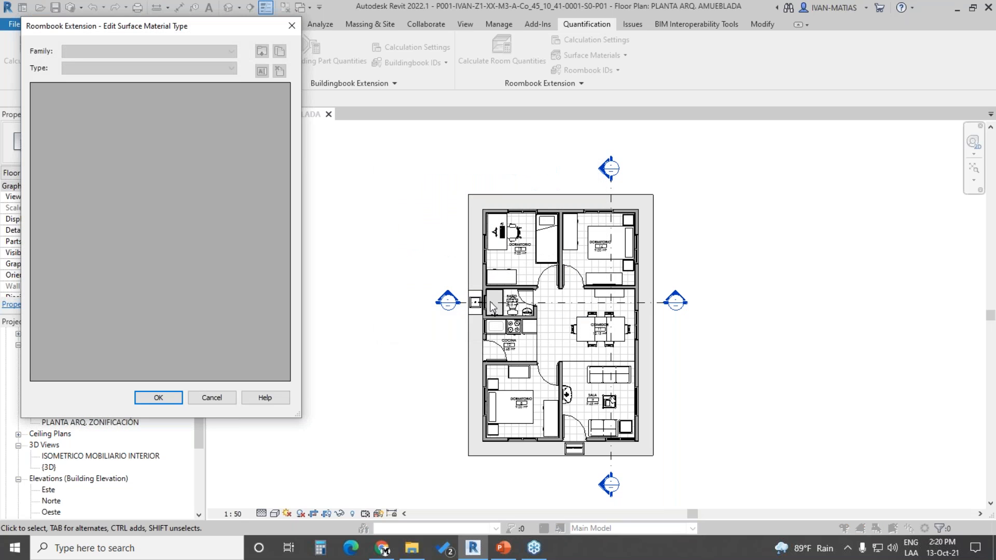
# Step: Switch to File Explorer and open the folder C:\ProgramData\Autodesk\RVT 2022\Libraries\English-Imperial
pyautogui.click(425, 549)
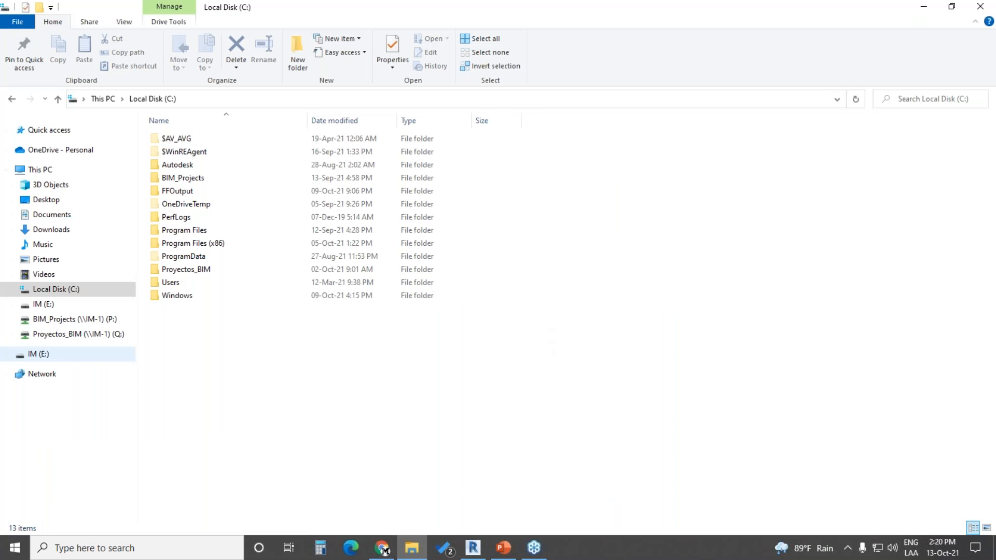
pyautogui.click(73, 289)
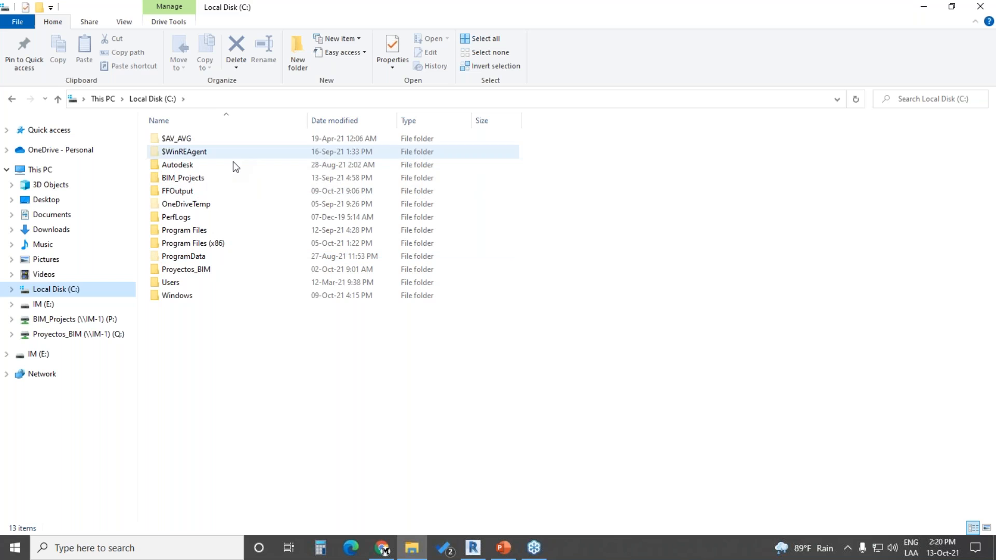
pyautogui.click(124, 21)
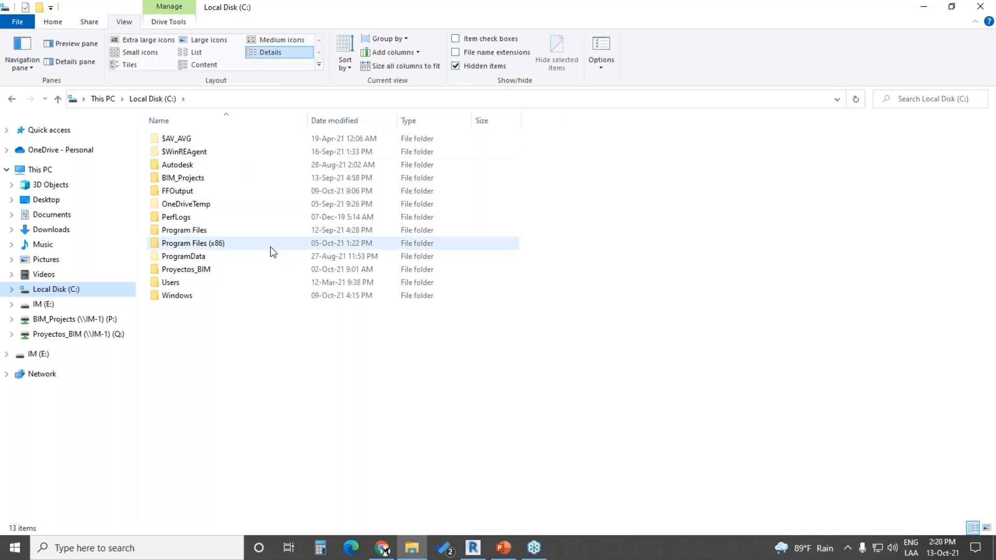
pyautogui.doubleClick(202, 260)
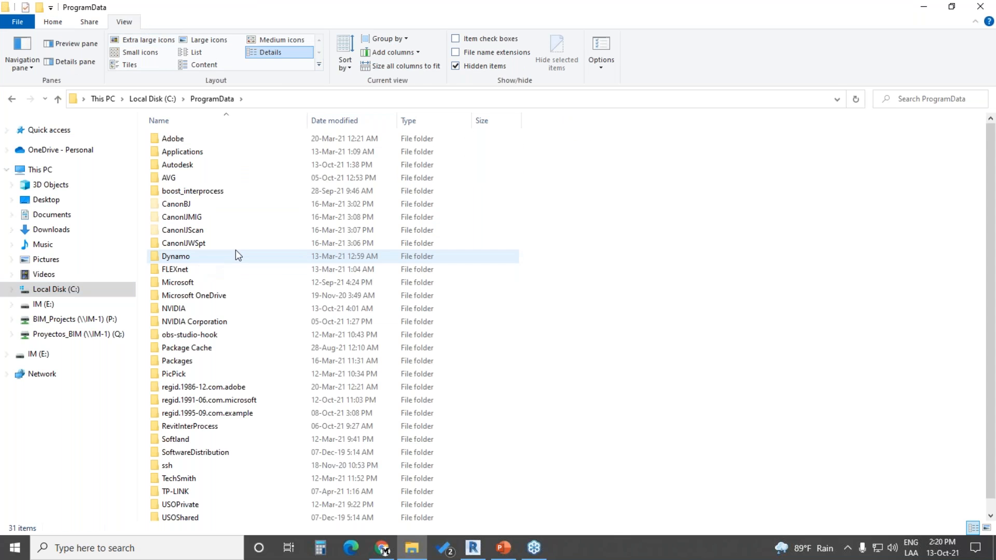
pyautogui.doubleClick(196, 165)
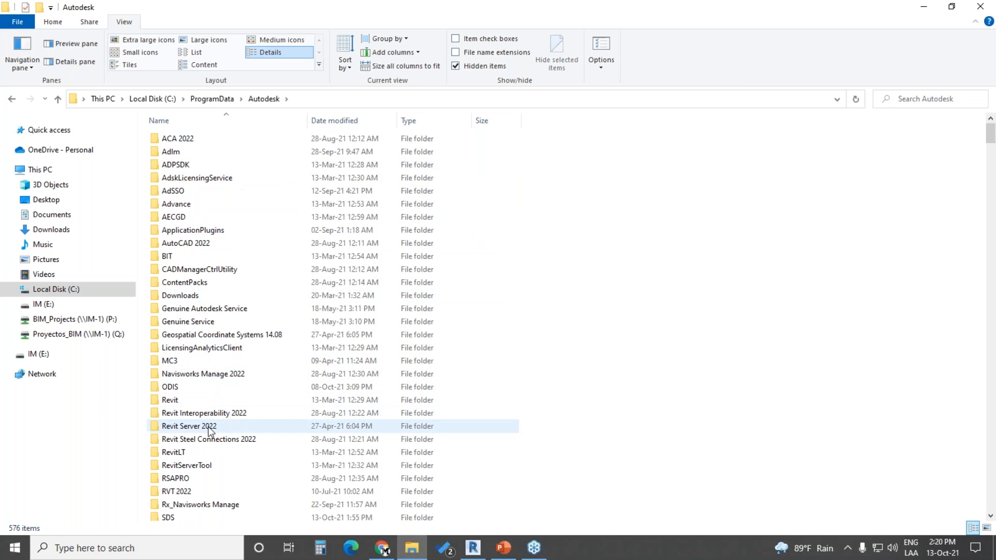
pyautogui.doubleClick(189, 491)
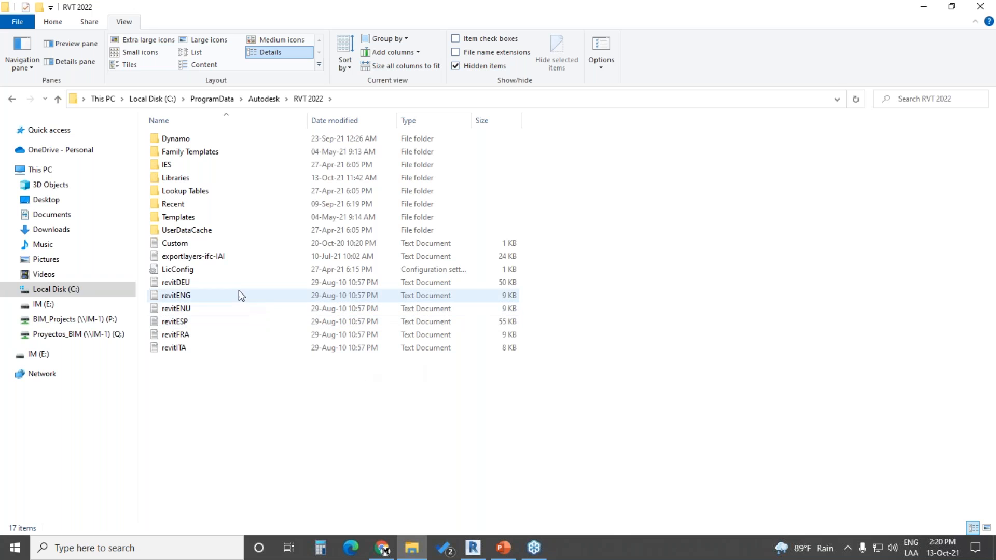
pyautogui.doubleClick(181, 179)
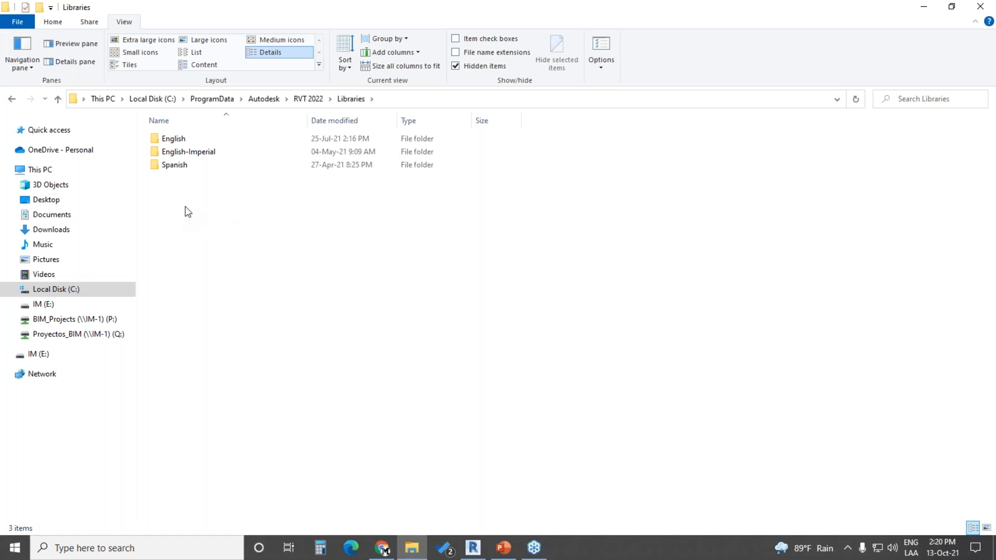
pyautogui.doubleClick(203, 156)
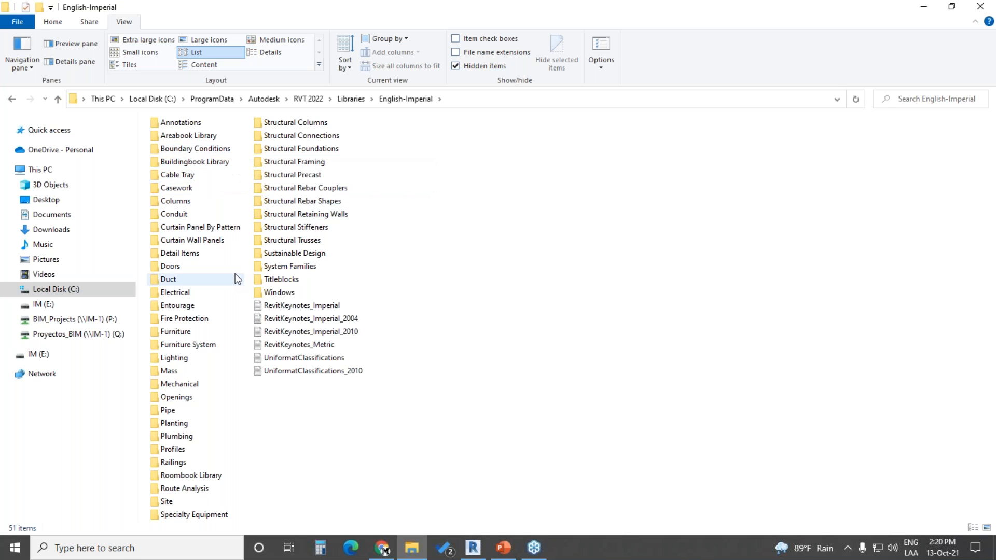
# Step: Copy the Areabook Library, Buildingbook Library and Roombook Library folders from English-Imperial
pyautogui.click(204, 162)
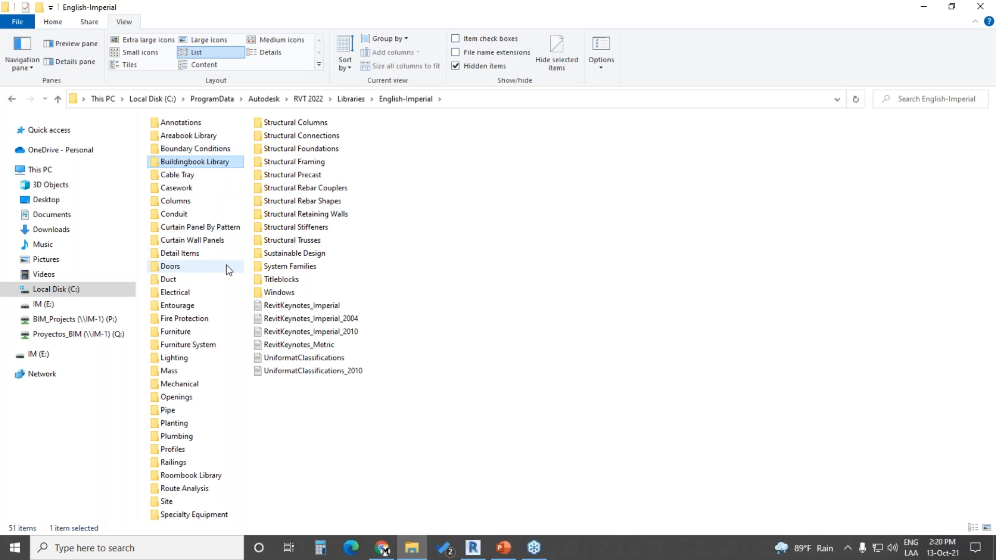
pyautogui.click(204, 136)
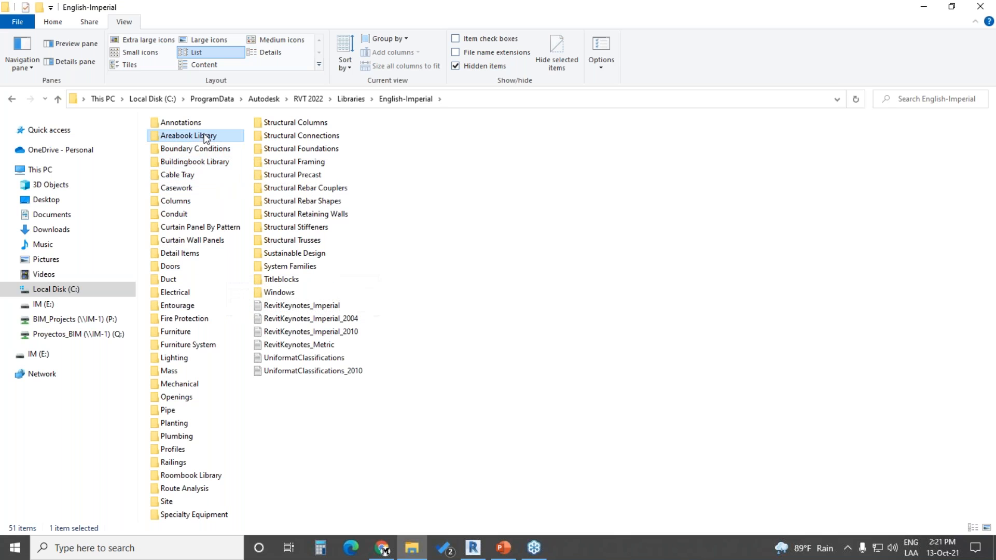
pyautogui.keyDown('ctrl'); pyautogui.click(204, 162); pyautogui.keyUp('ctrl')
pyautogui.keyDown('ctrl'); pyautogui.click(207, 476); pyautogui.keyUp('ctrl')
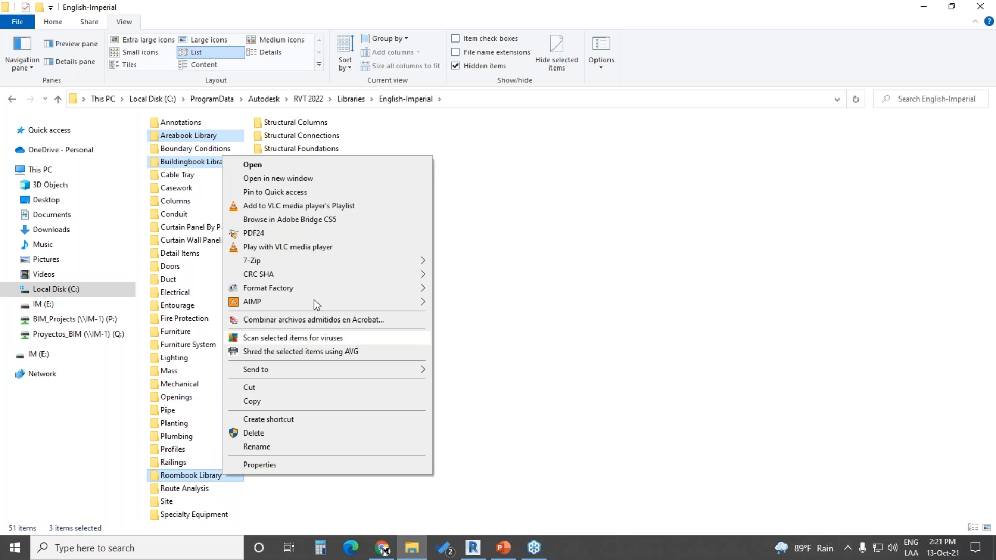
pyautogui.click(307, 401)
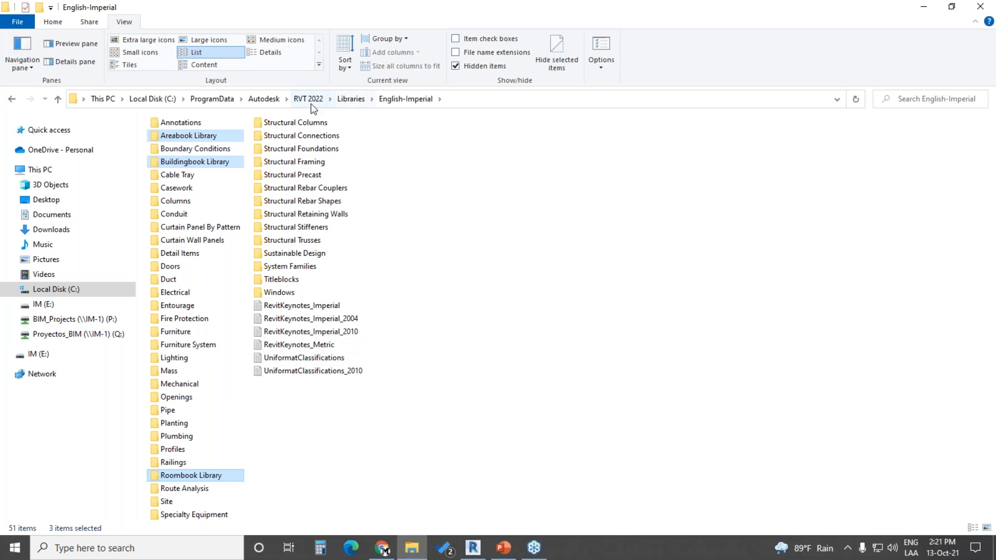
# Step: Create a new folder named US Imperial inside the RVT 2022 Libraries folder
pyautogui.click(352, 99)
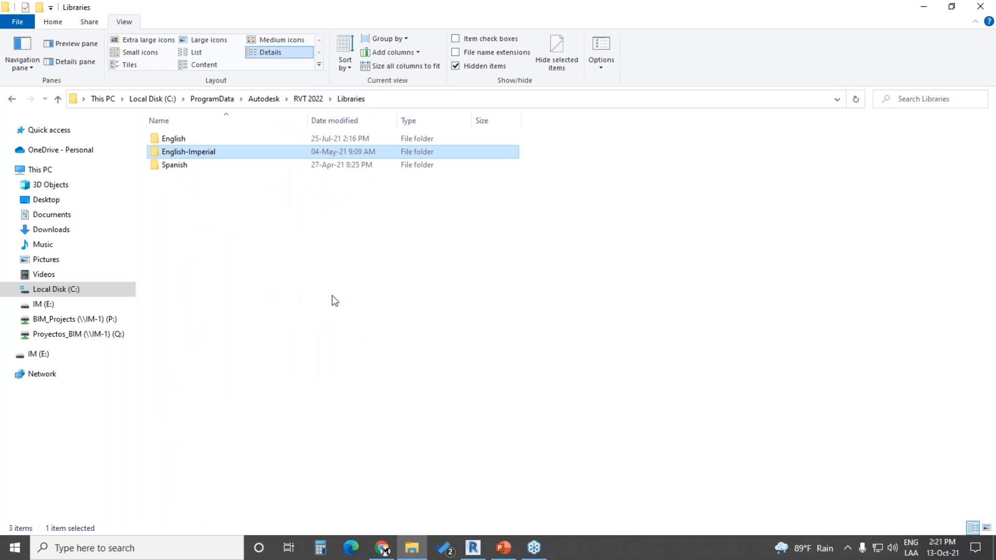
pyautogui.click(267, 260)
pyautogui.rightClick(267, 259)
pyautogui.moveTo(333, 397)
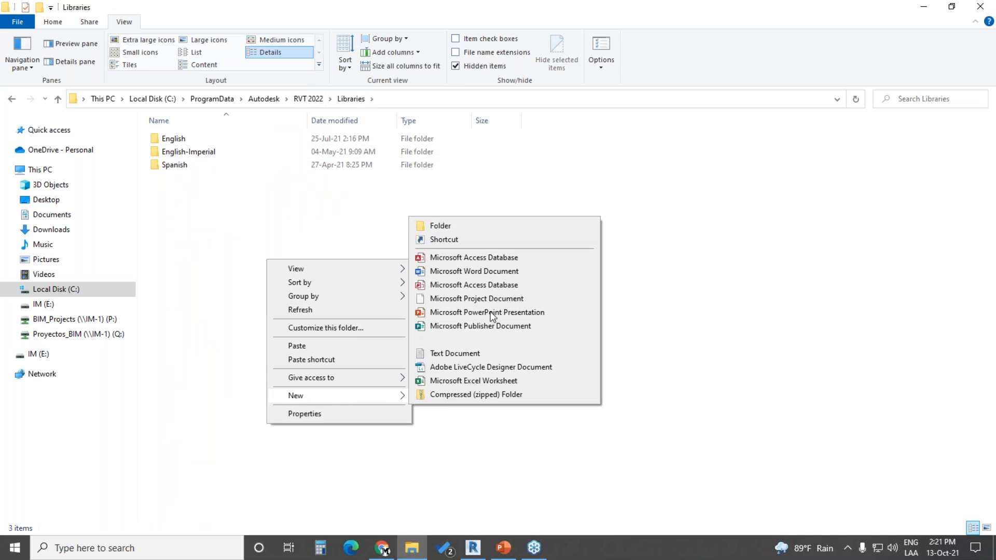
pyautogui.click(442, 226)
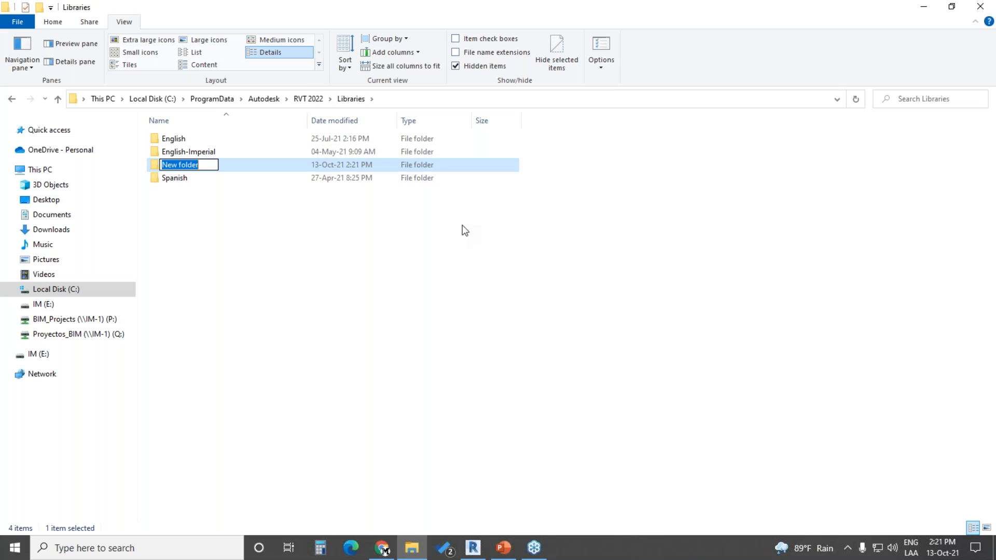
pyautogui.write('US Im')
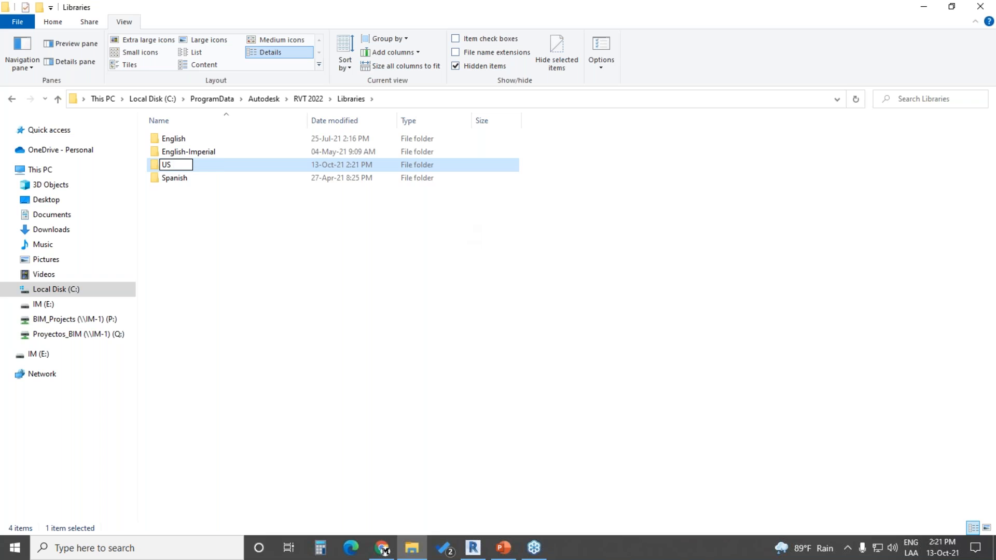
pyautogui.press('BackSpace')
pyautogui.press('BackSpace')
pyautogui.write('mperial')
pyautogui.press('Return')
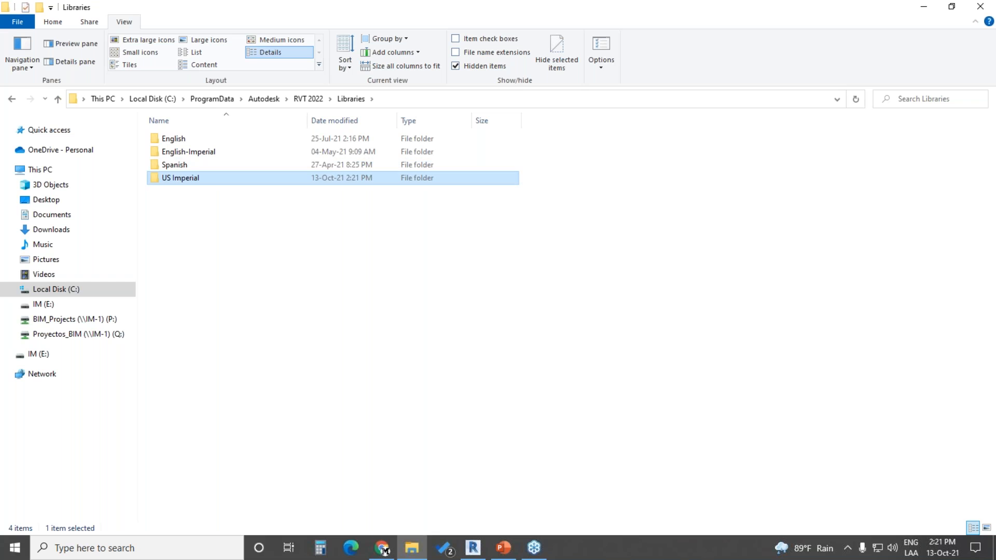
# Step: Paste the three copied library folders into the US Imperial folder
pyautogui.doubleClick(197, 178)
pyautogui.rightClick(241, 195)
pyautogui.click(288, 276)
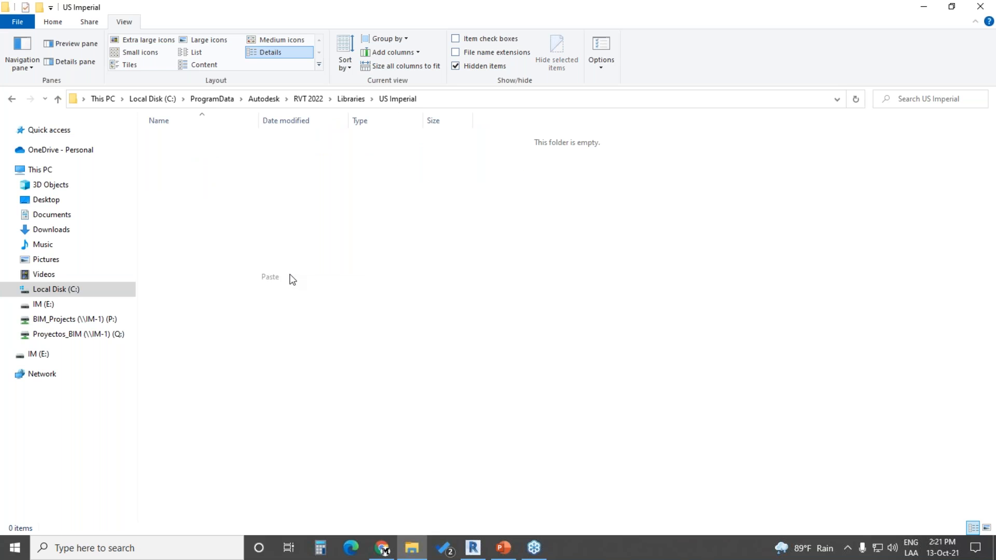
pyautogui.click(244, 239)
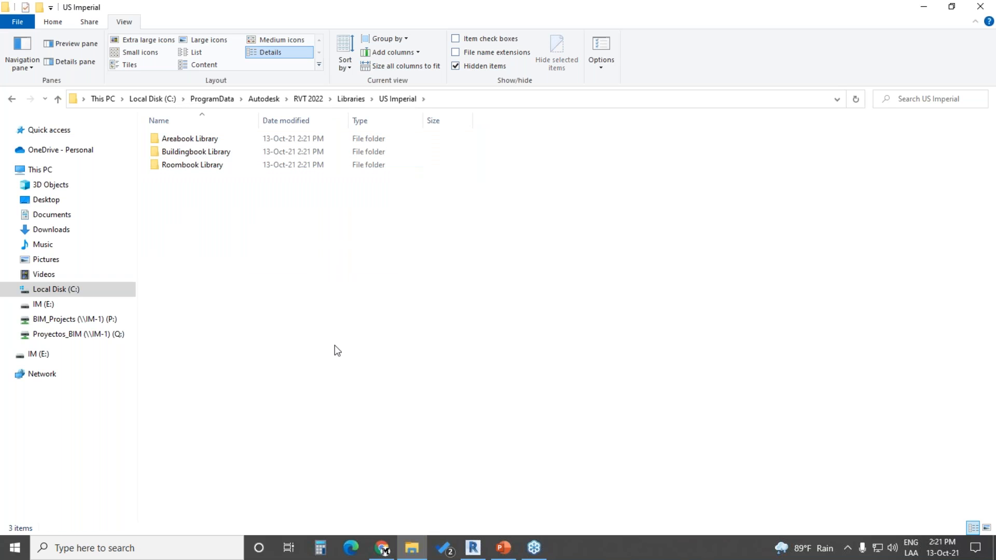
# Step: Switch back to Revit, cancel the empty surface material dialog and reopen the Roombook surface materials for editing
pyautogui.click(473, 548)
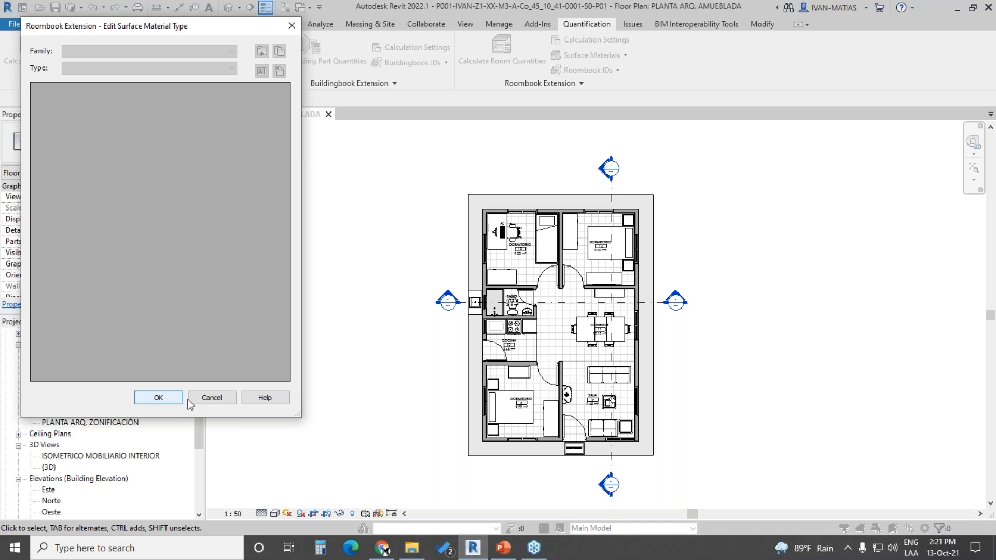
pyautogui.click(212, 398)
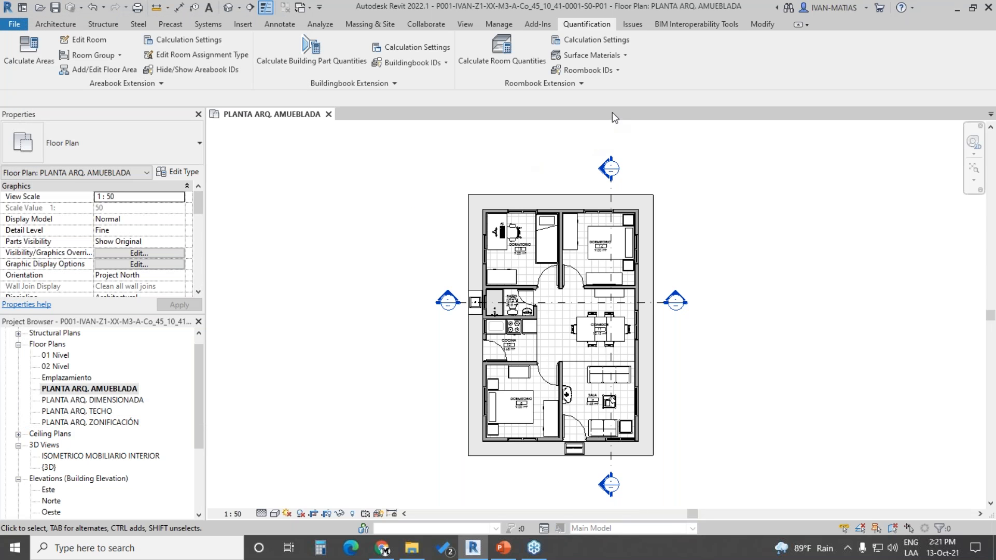
pyautogui.click(622, 56)
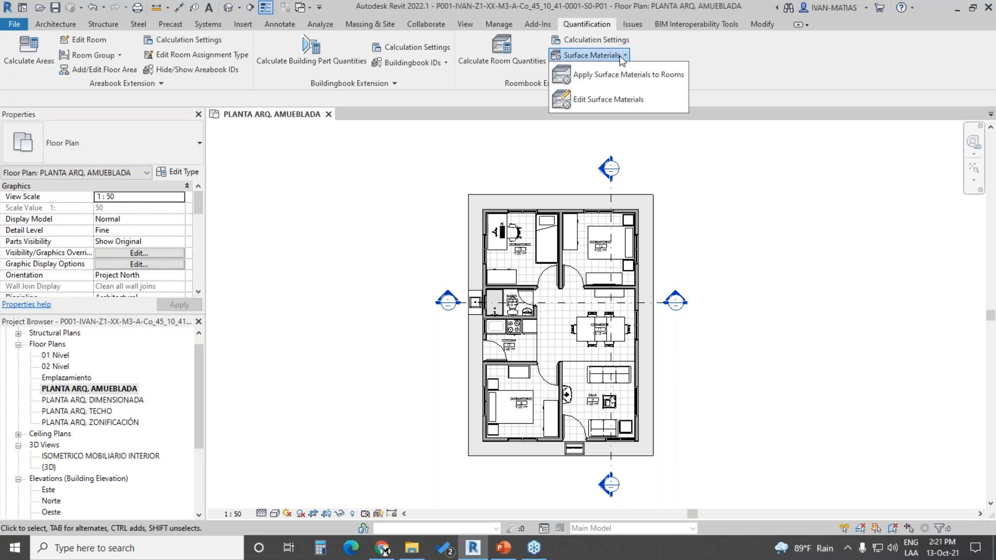
pyautogui.click(607, 101)
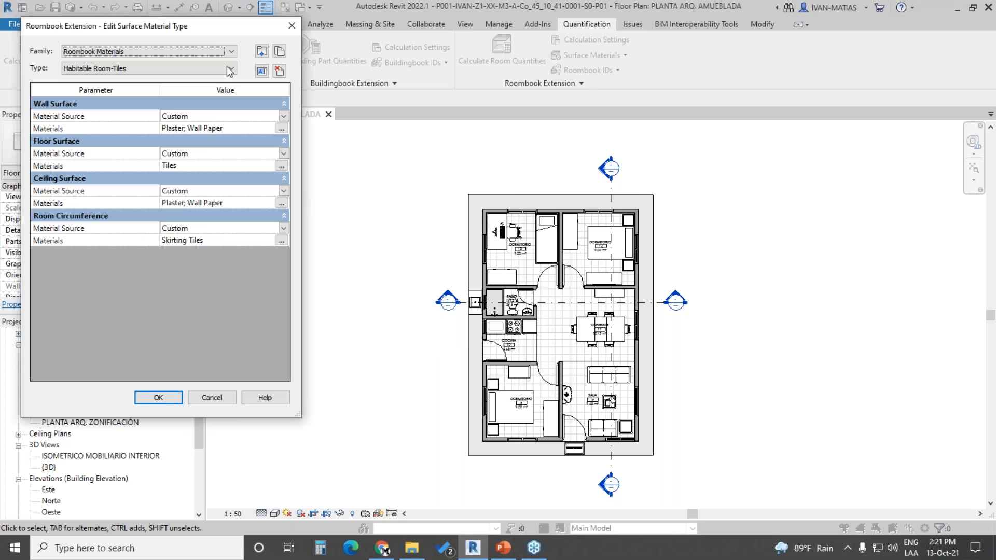
pyautogui.moveTo(187, 25); pyautogui.dragTo(269, 77)
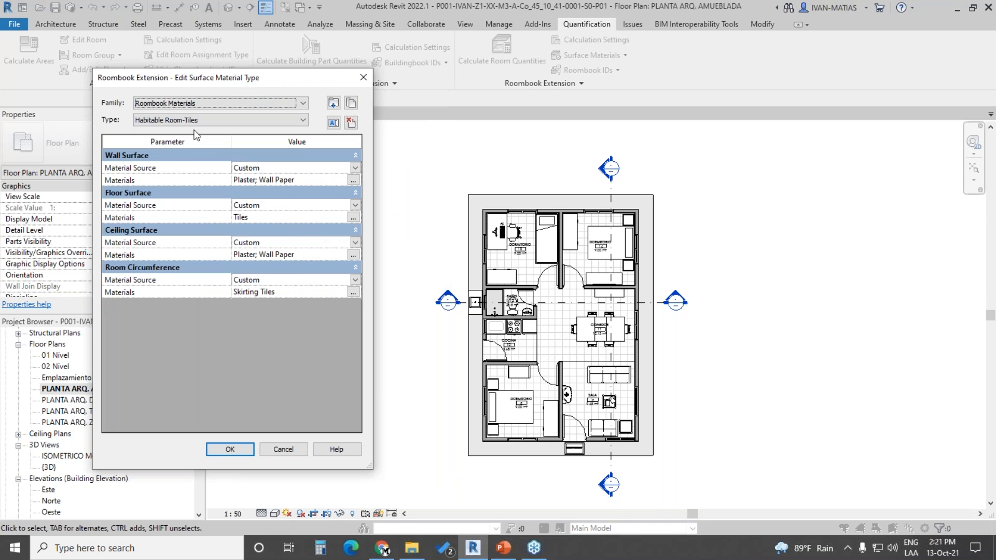
# Step: Choose the Bath Room surface material type and keep Custom as its wall surface material source
pyautogui.click(298, 122)
pyautogui.click(166, 189)
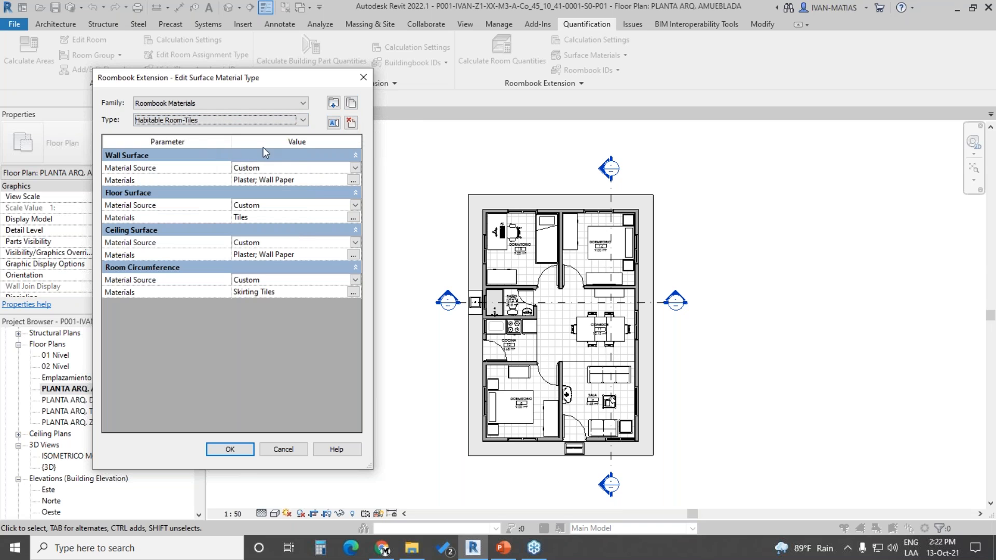
pyautogui.click(301, 121)
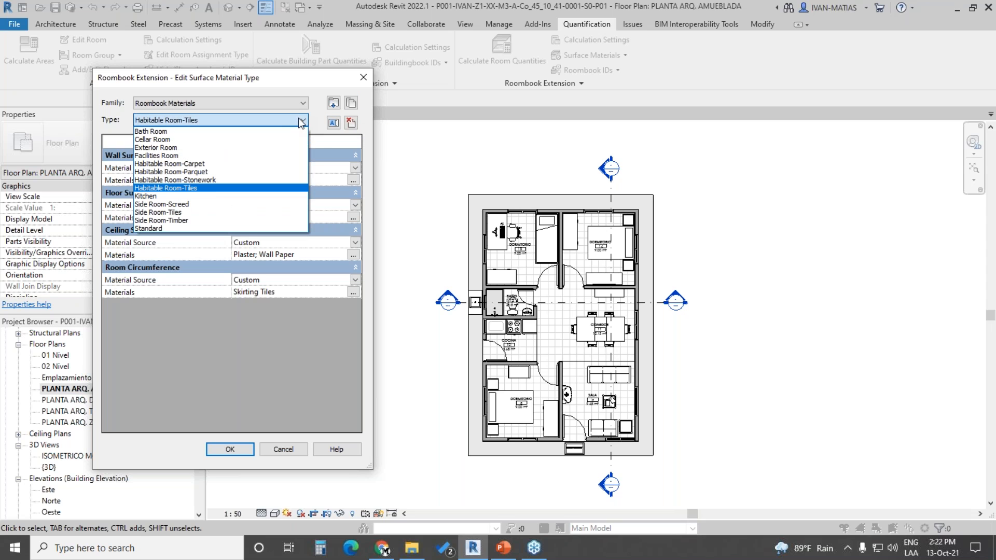
pyautogui.click(178, 132)
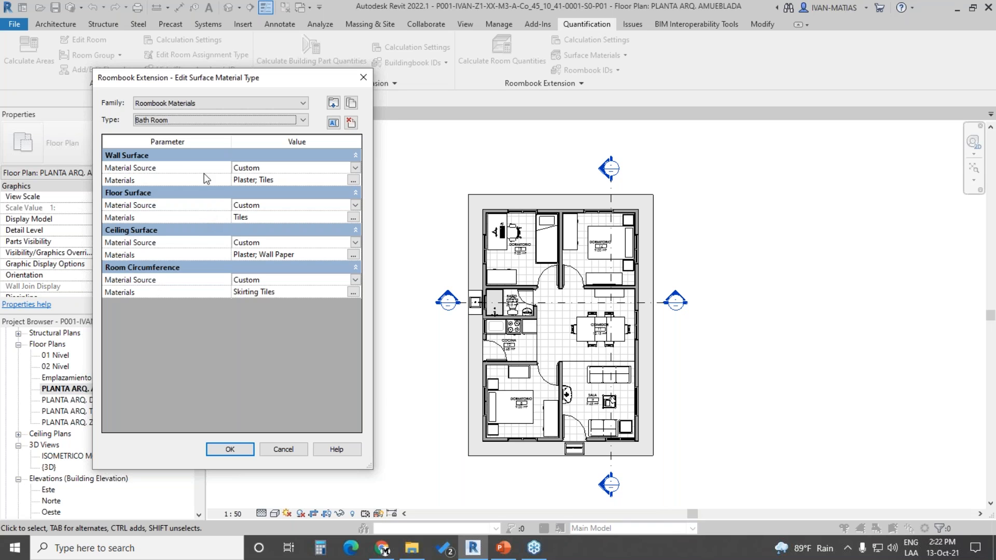
pyautogui.click(355, 170)
pyautogui.click(355, 170)
pyautogui.click(254, 190)
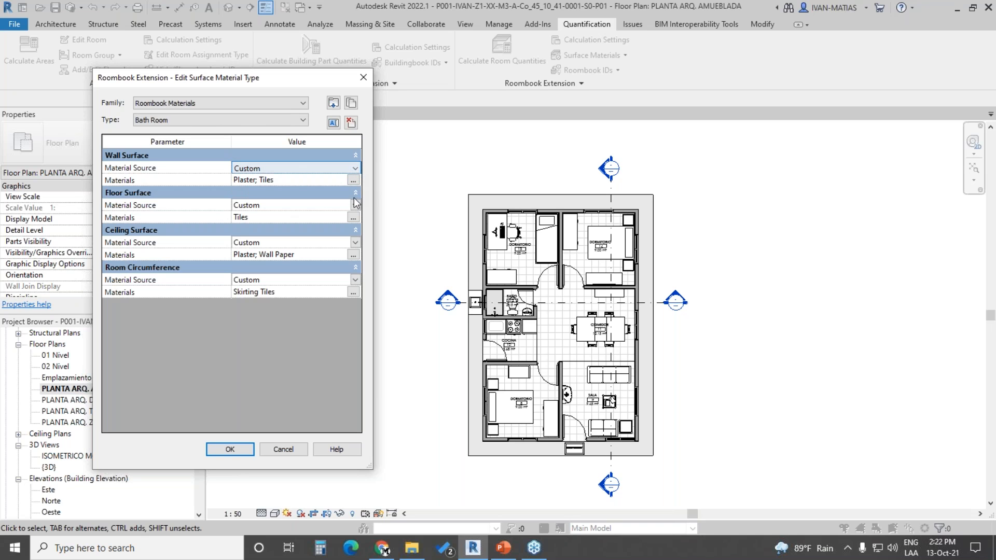
# Step: Add Abedul to the Bath Room type's wall surface materials and remove it again
pyautogui.click(353, 180)
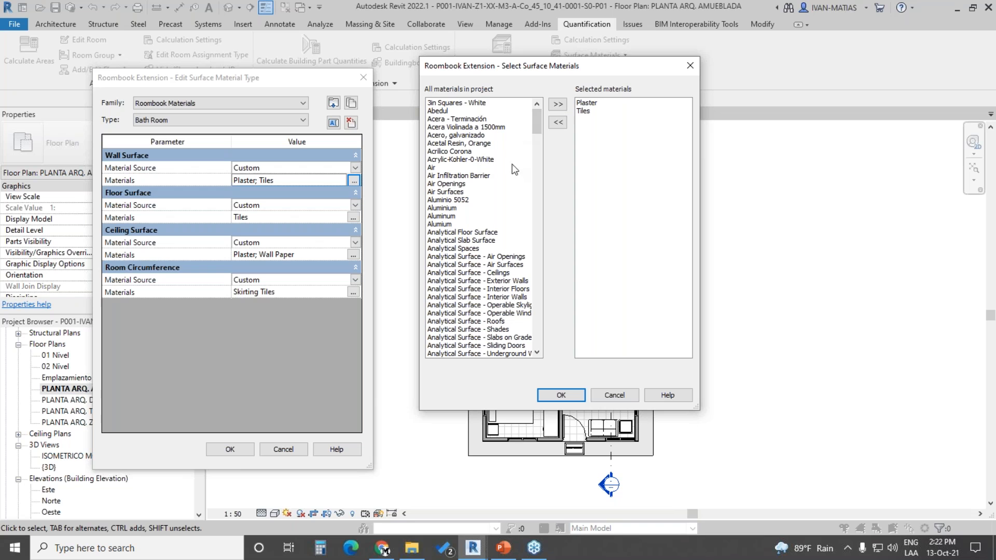
pyautogui.click(596, 103)
pyautogui.click(441, 112)
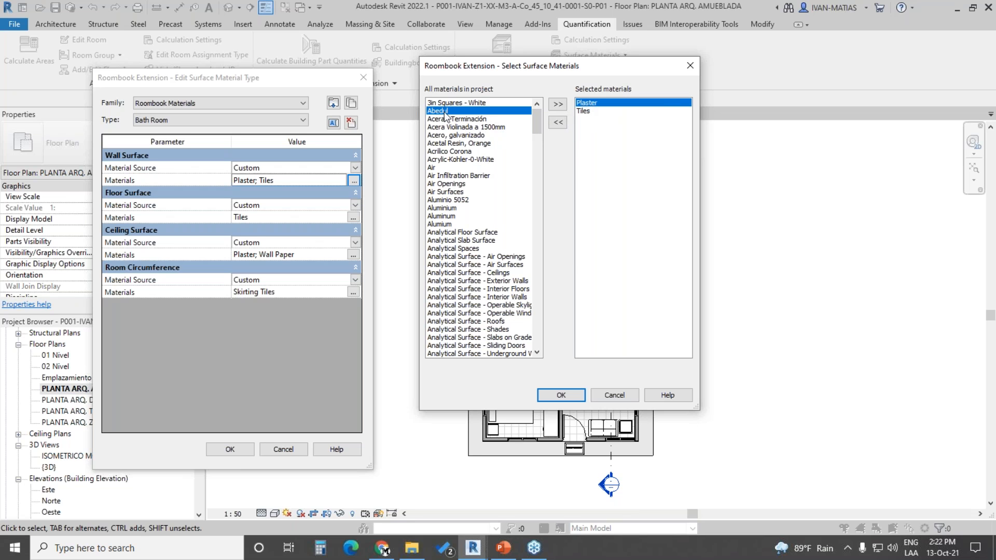
pyautogui.click(558, 104)
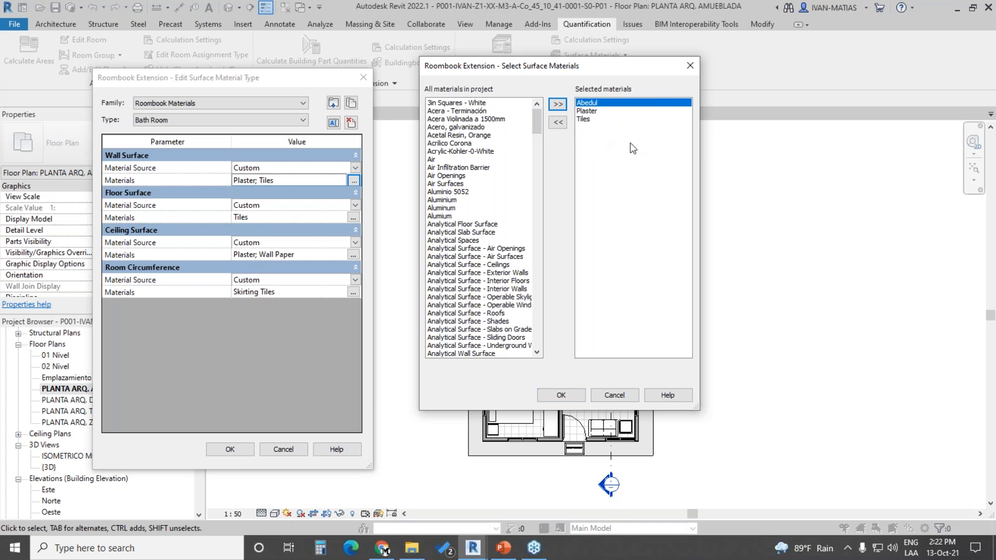
pyautogui.click(559, 123)
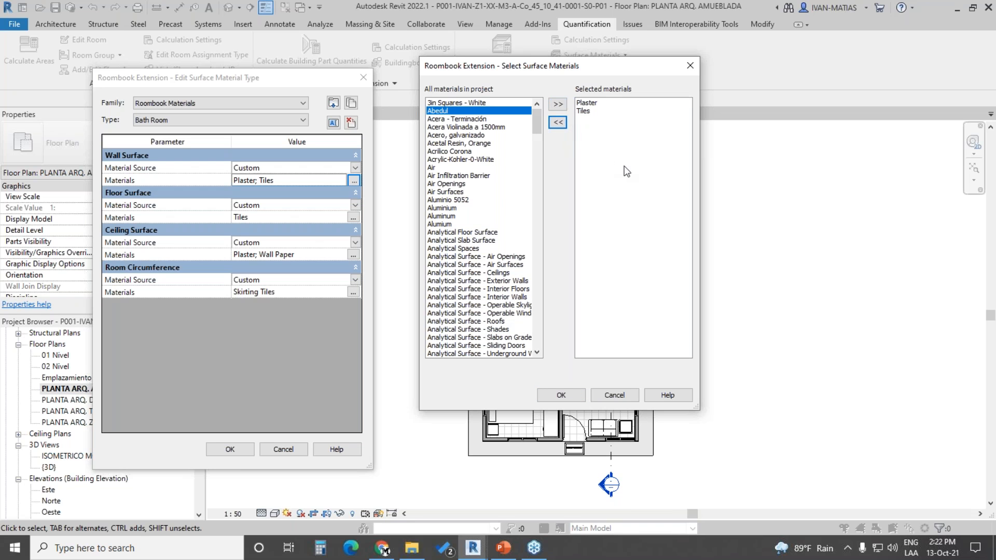
# Step: Accept the Bath Room wall materials selection and set the type's wall surface material source to By Element
pyautogui.click(561, 396)
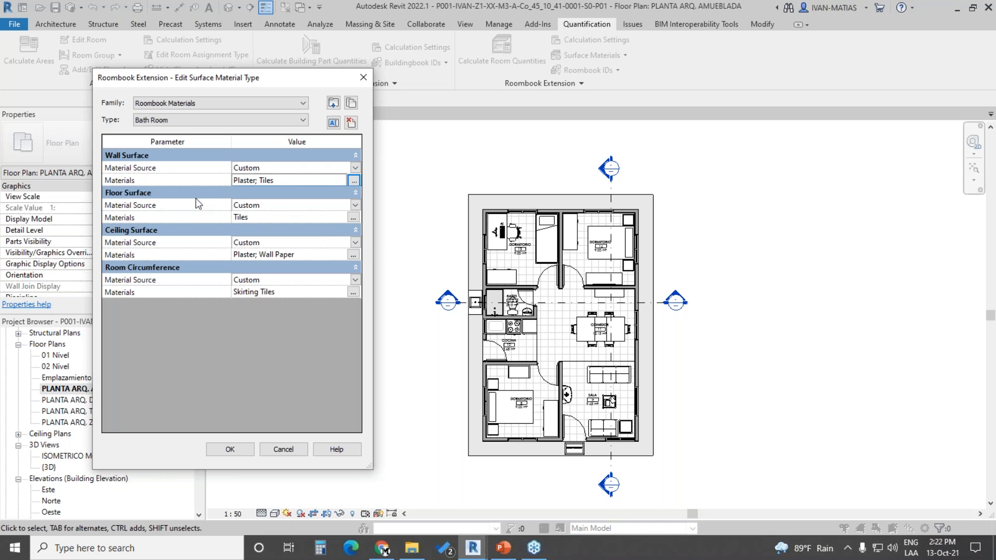
pyautogui.click(357, 167)
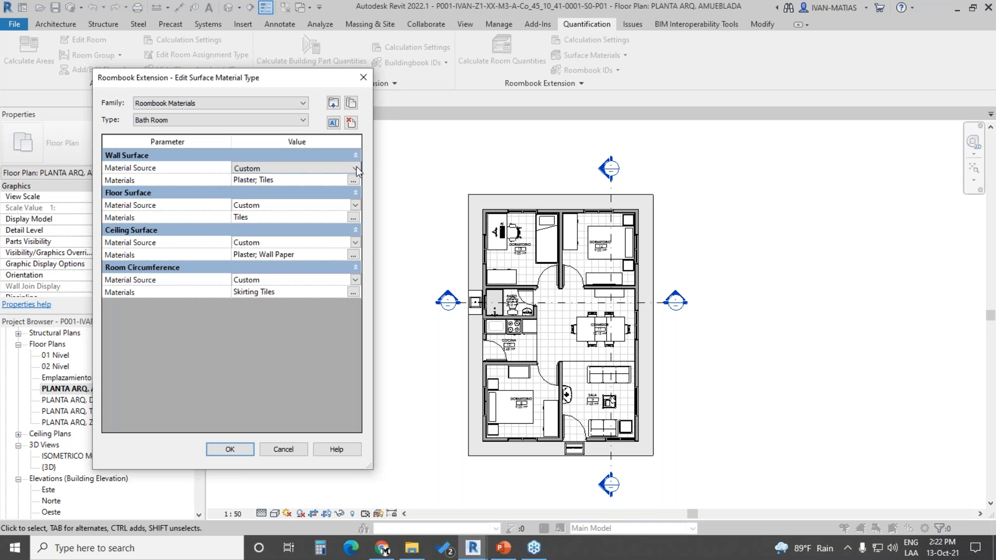
pyautogui.click(356, 168)
pyautogui.click(288, 181)
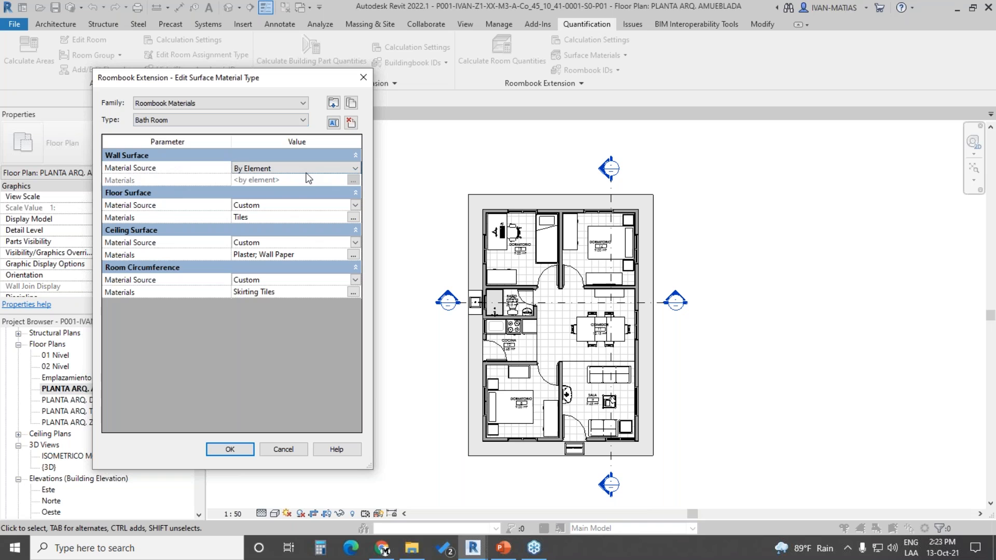
# Step: Set the wall surface material source of the Habitable Room-Tiles type to By Element
pyautogui.click(301, 120)
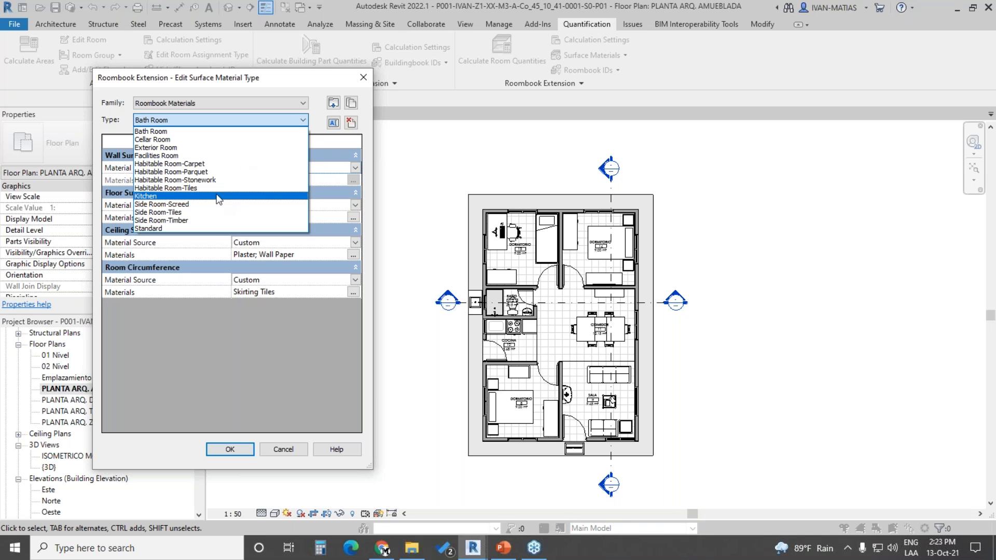
pyautogui.click(218, 189)
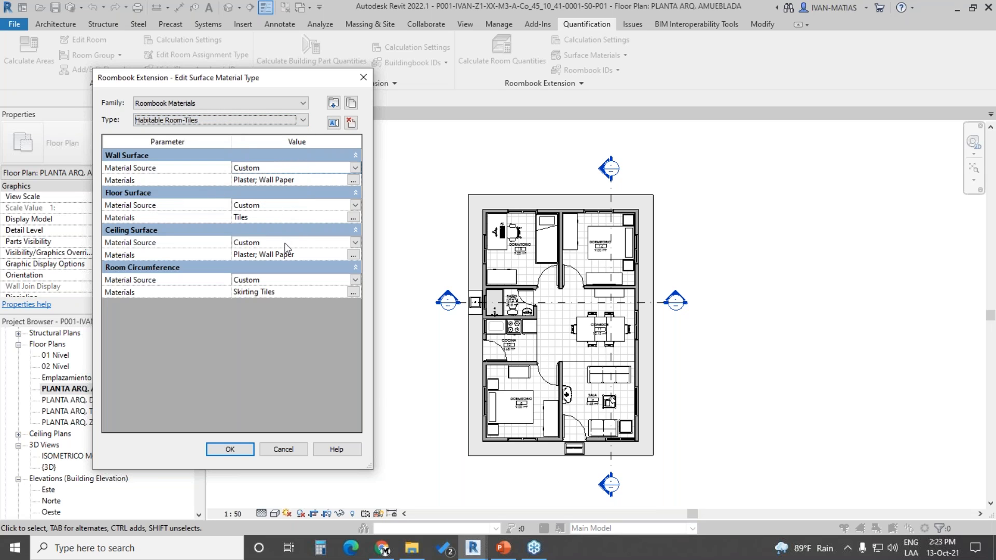
pyautogui.click(355, 168)
pyautogui.click(310, 181)
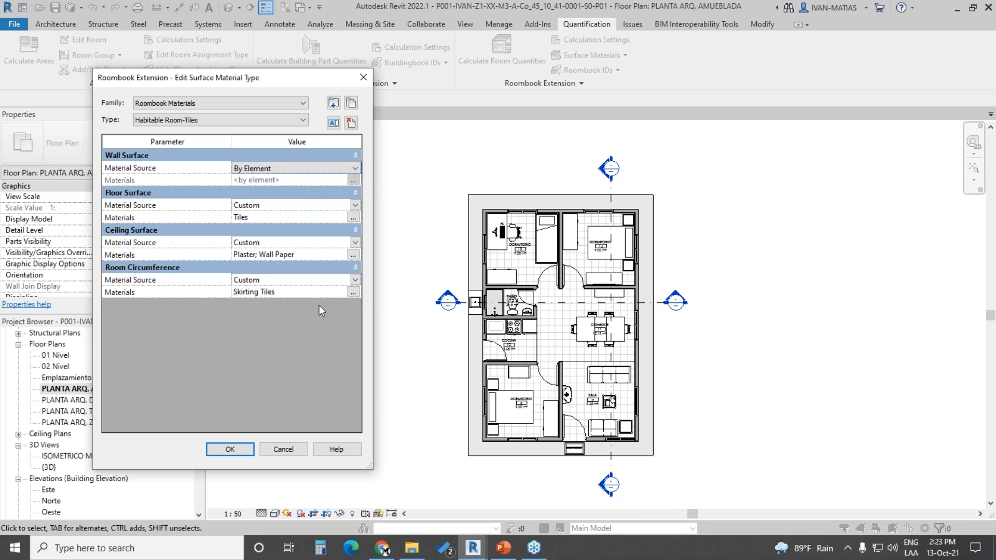
# Step: Set the Kitchen type's wall surface material source to By Element and save the surface material types
pyautogui.click(272, 120)
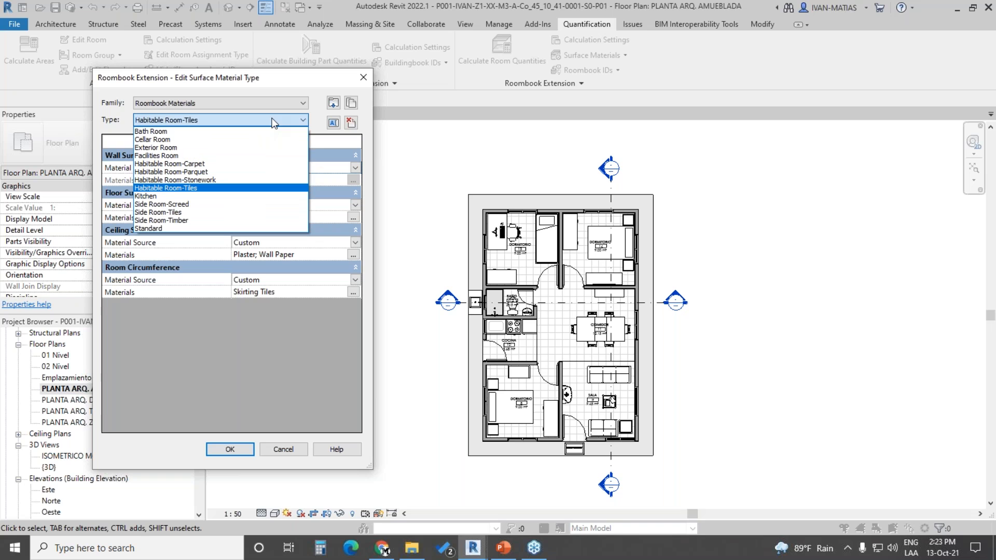
pyautogui.click(202, 196)
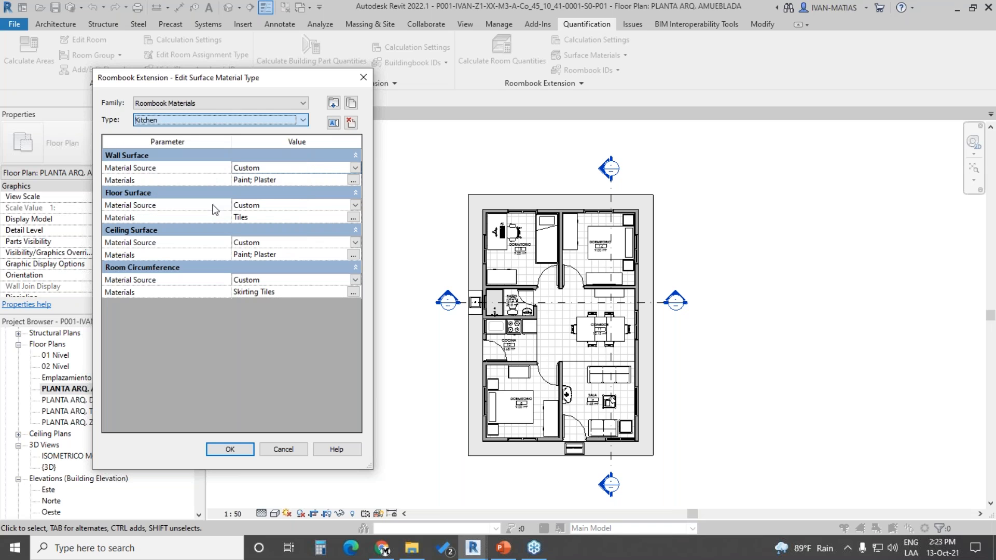
pyautogui.click(355, 167)
pyautogui.click(355, 168)
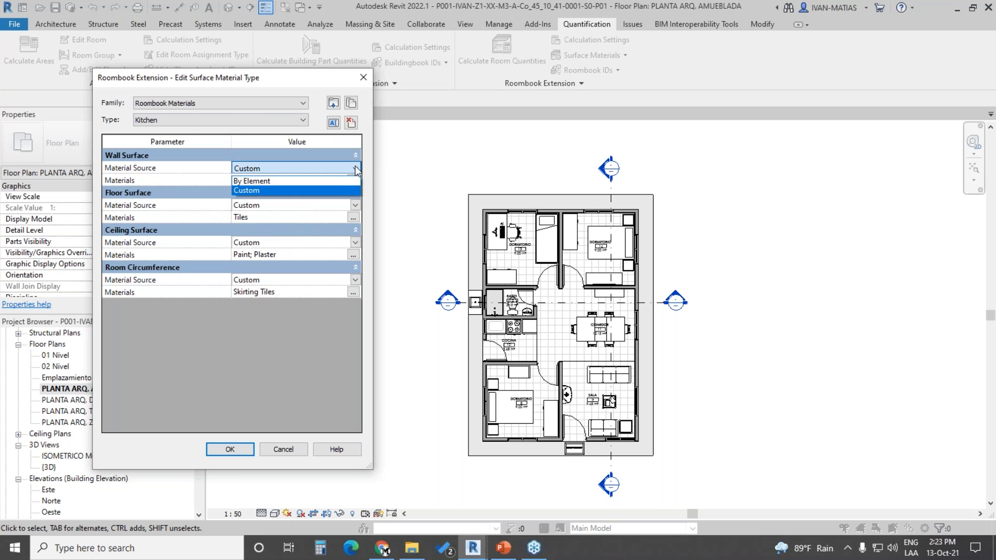
pyautogui.click(319, 180)
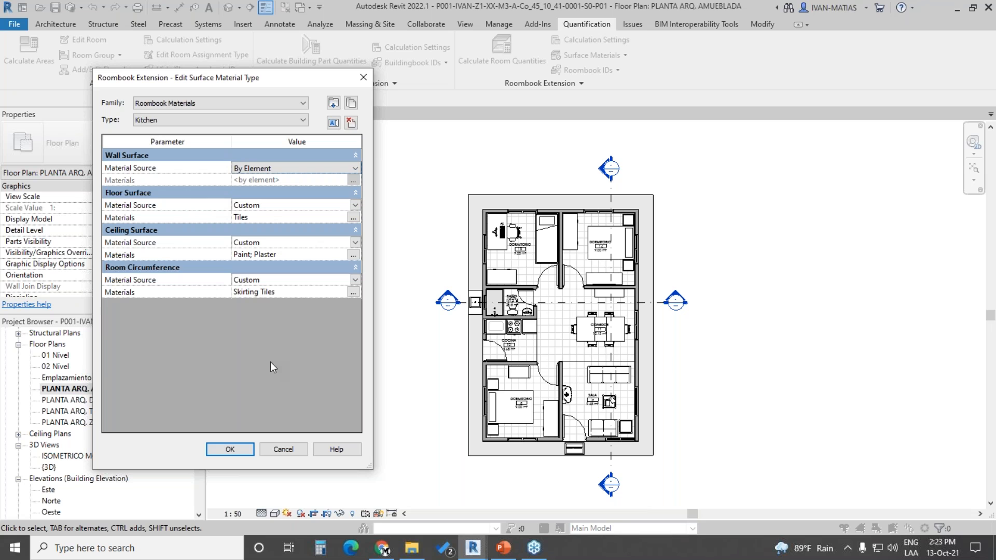
pyautogui.click(229, 450)
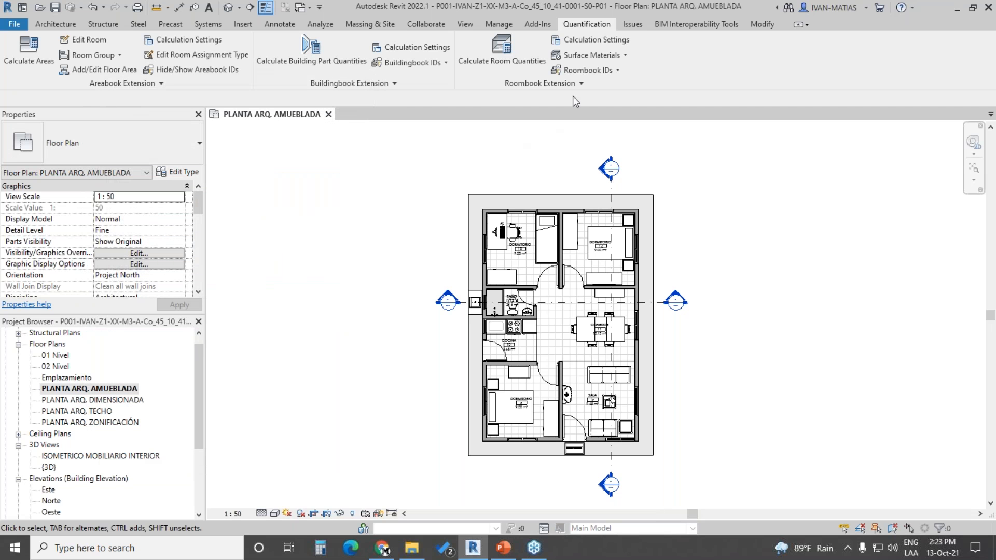
# Step: Apply the Habitable Room-Tiles surface material type to all seven rooms and widen the Material Type column
pyautogui.click(623, 56)
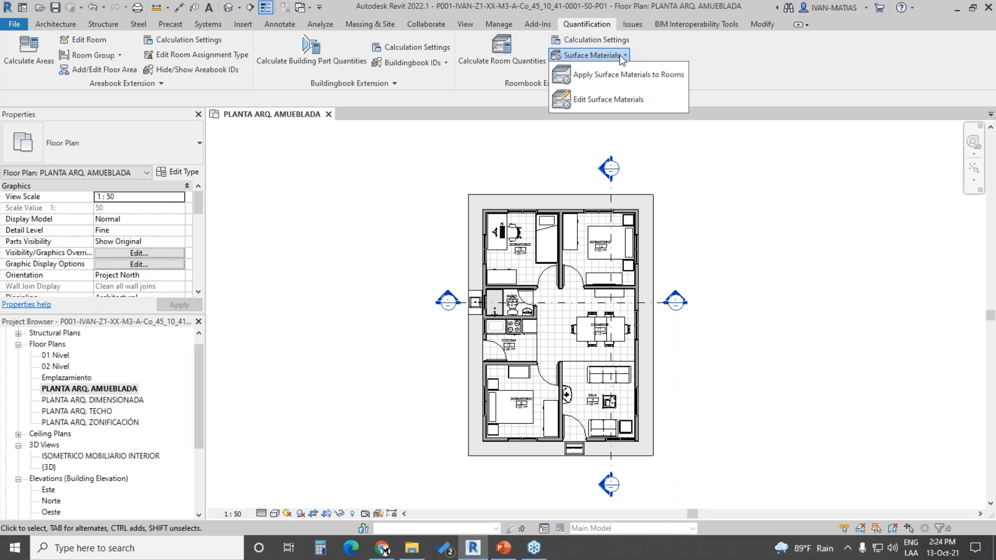
pyautogui.click(604, 76)
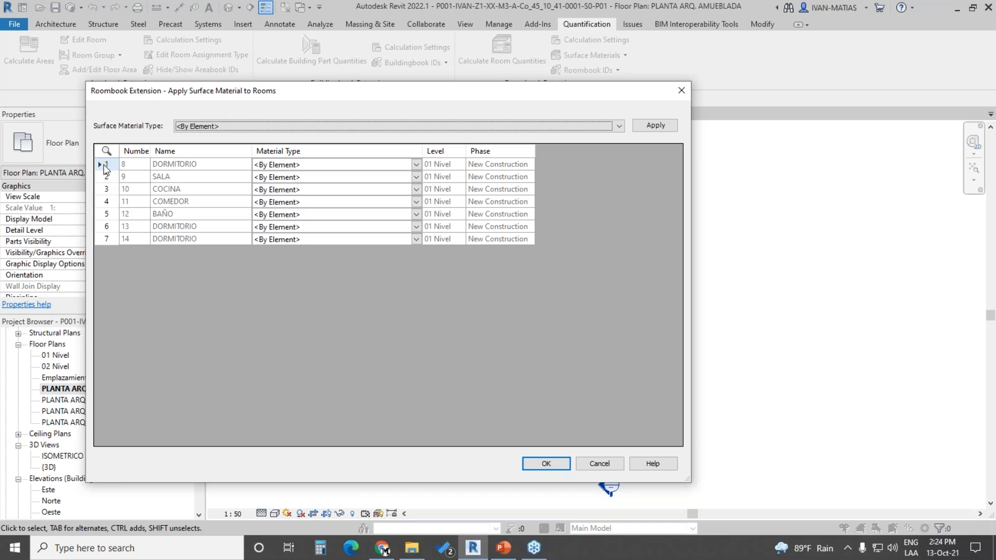
pyautogui.moveTo(106, 169); pyautogui.dragTo(107, 239)
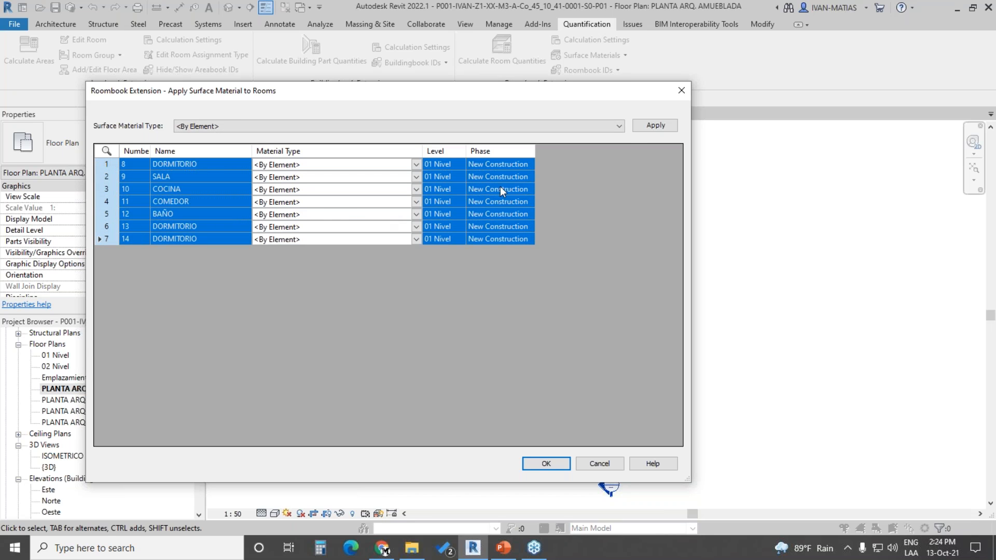
pyautogui.click(619, 127)
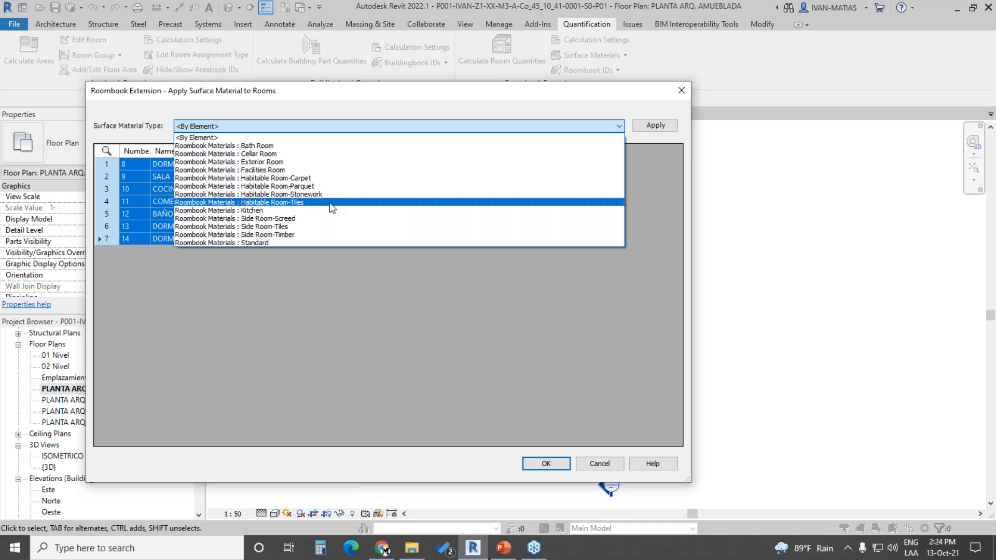
pyautogui.click(280, 204)
pyautogui.click(654, 127)
pyautogui.moveTo(421, 149); pyautogui.dragTo(506, 149)
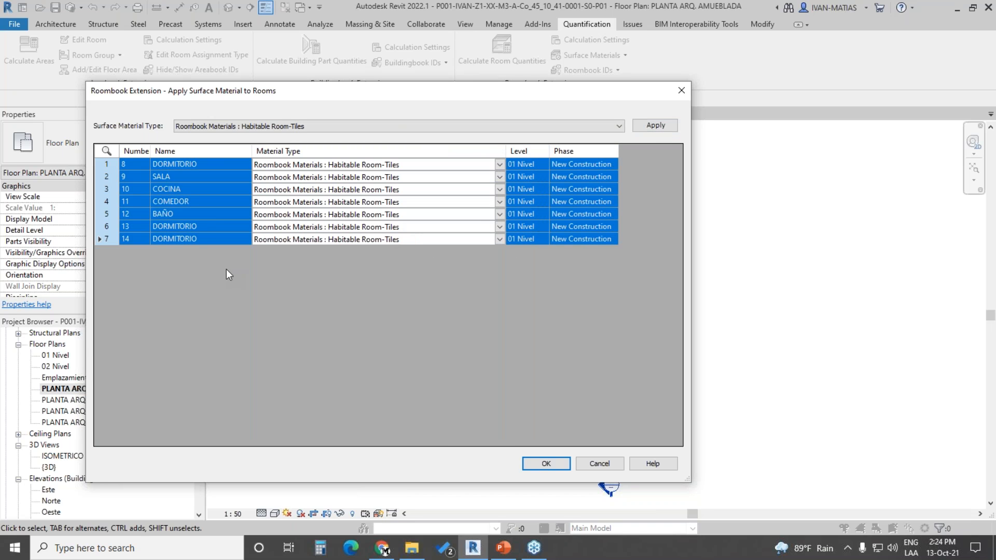
# Step: Assign the Bath Room surface material type to the BAÑO room
pyautogui.click(195, 215)
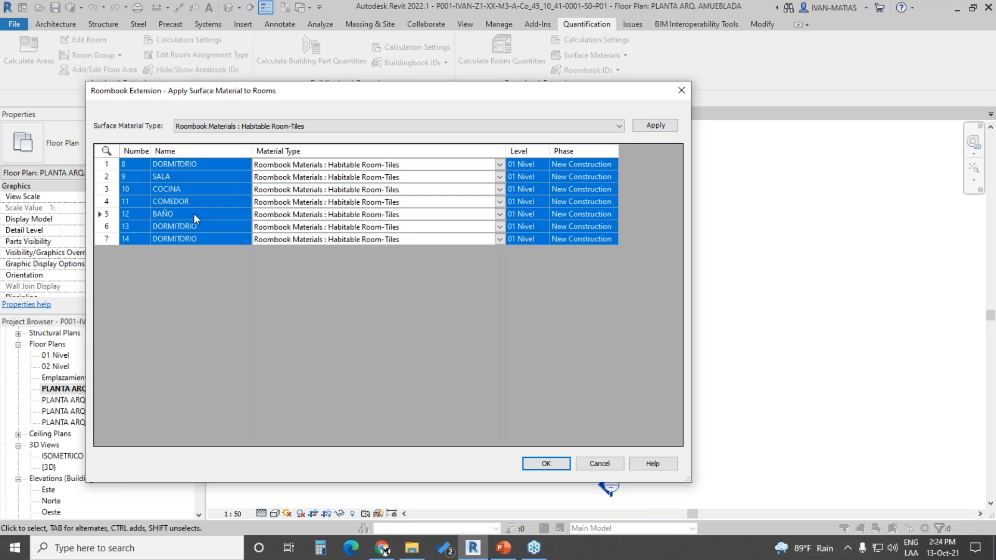
pyautogui.click(109, 212)
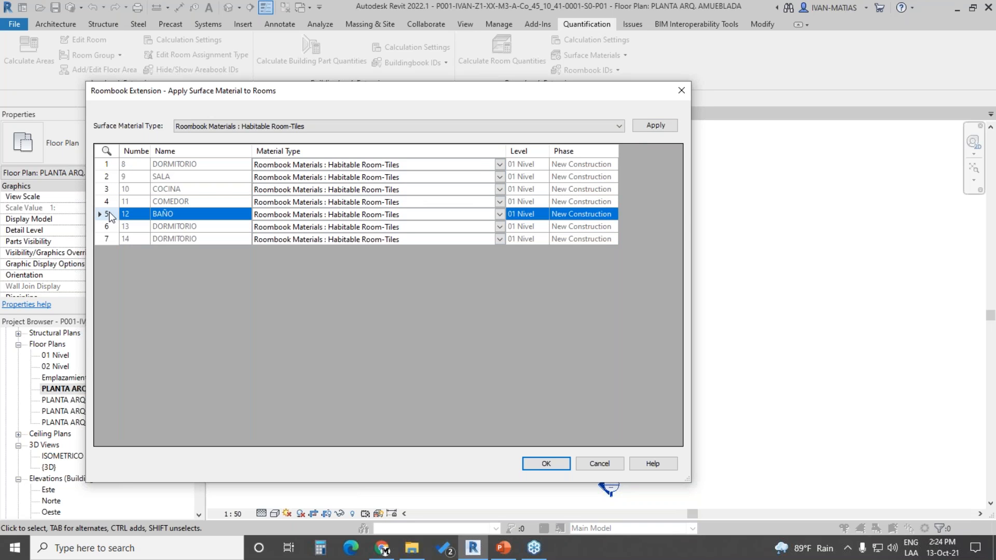
pyautogui.click(500, 215)
pyautogui.click(500, 215)
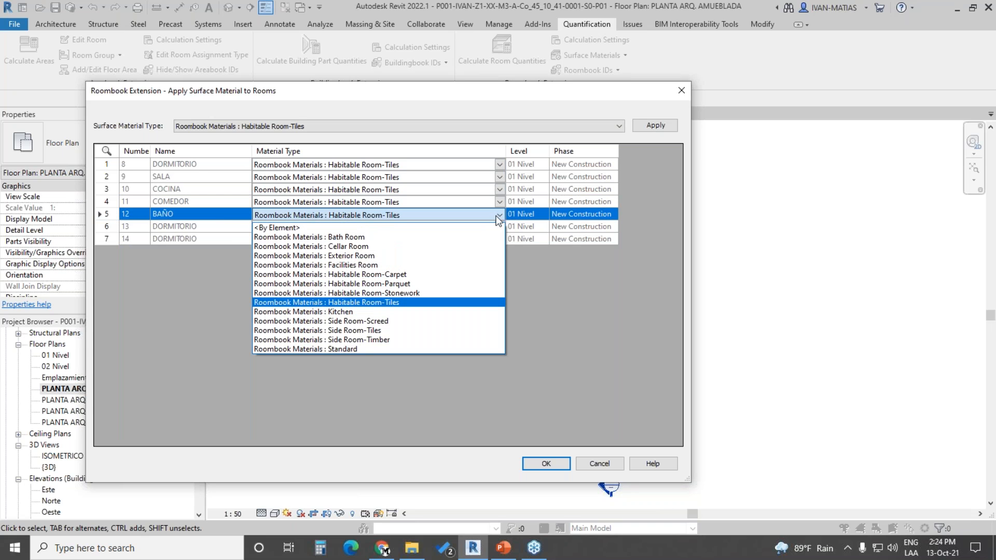
pyautogui.click(421, 237)
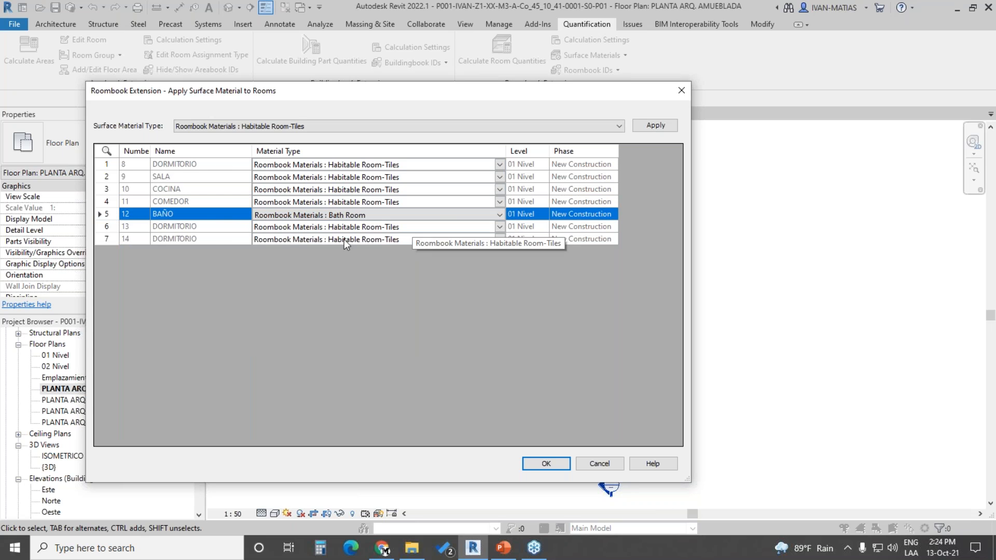
# Step: Assign the Kitchen surface material type to the COCINA room and confirm the room material assignments
pyautogui.click(210, 191)
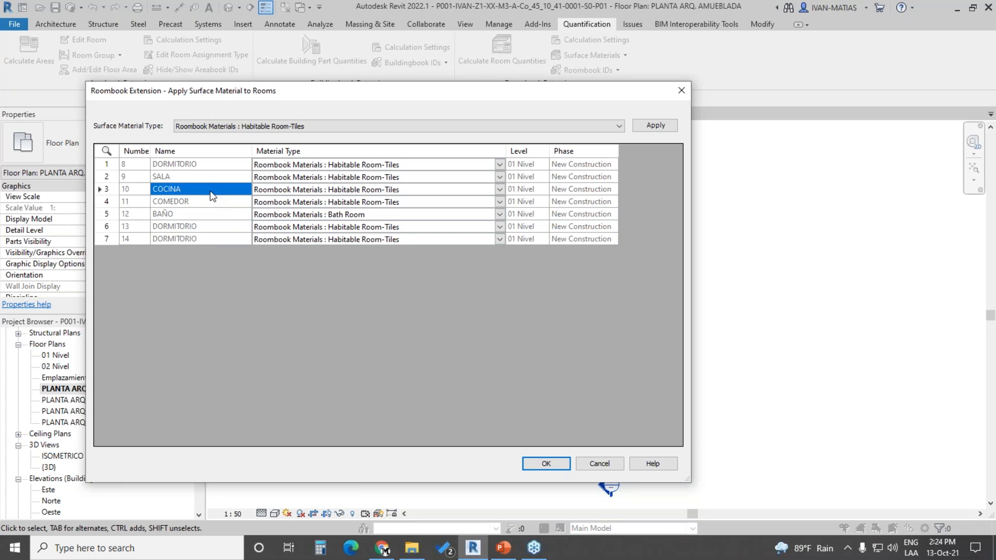
pyautogui.click(500, 189)
pyautogui.click(501, 189)
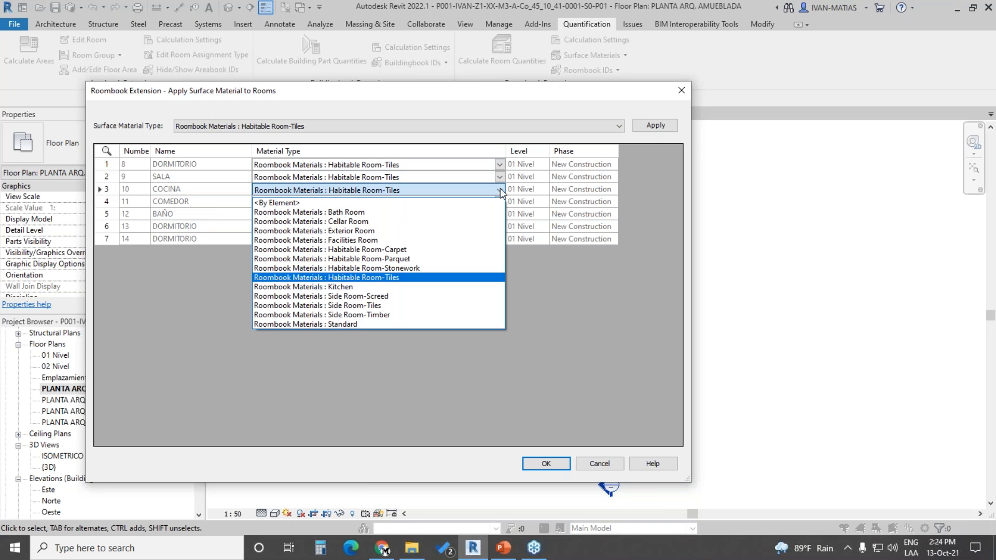
pyautogui.click(388, 287)
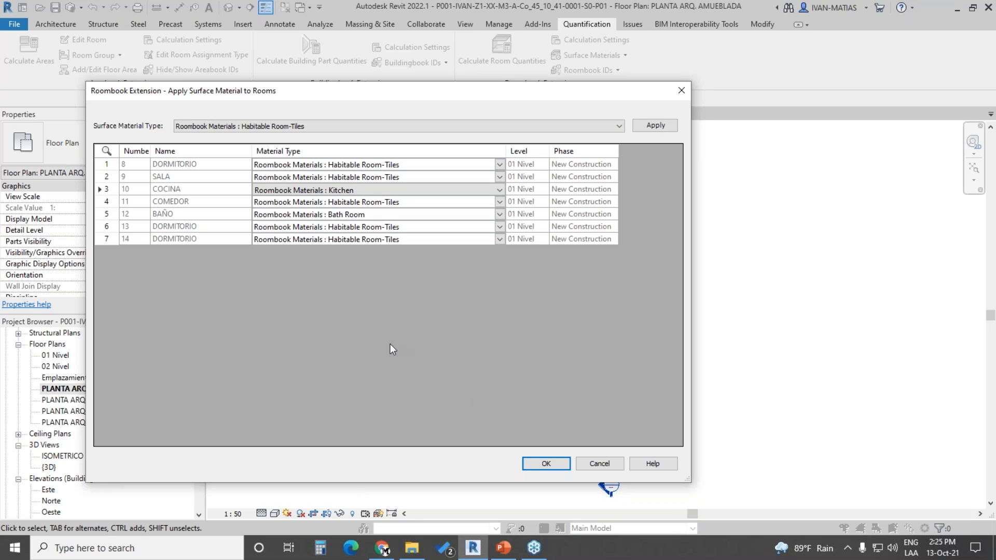
pyautogui.click(565, 464)
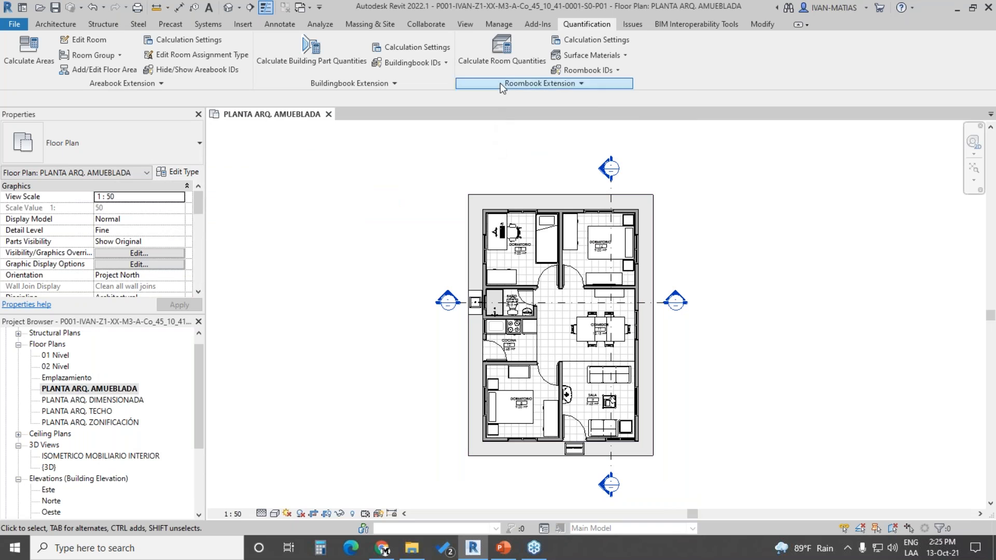
# Step: Open the Roombook room quantity calculation and move its dialog clear of the taskbar
pyautogui.click(504, 51)
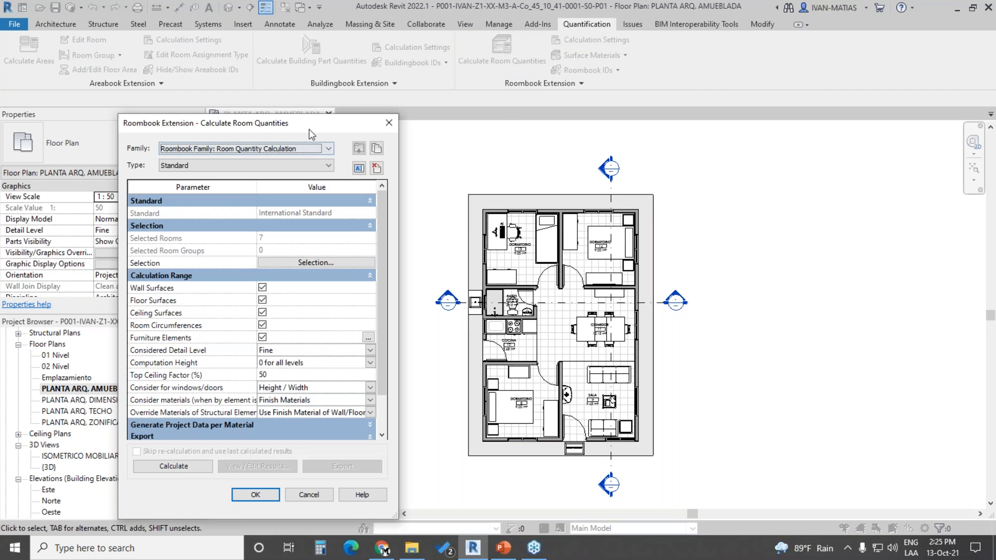
pyautogui.moveTo(317, 118); pyautogui.dragTo(348, 55)
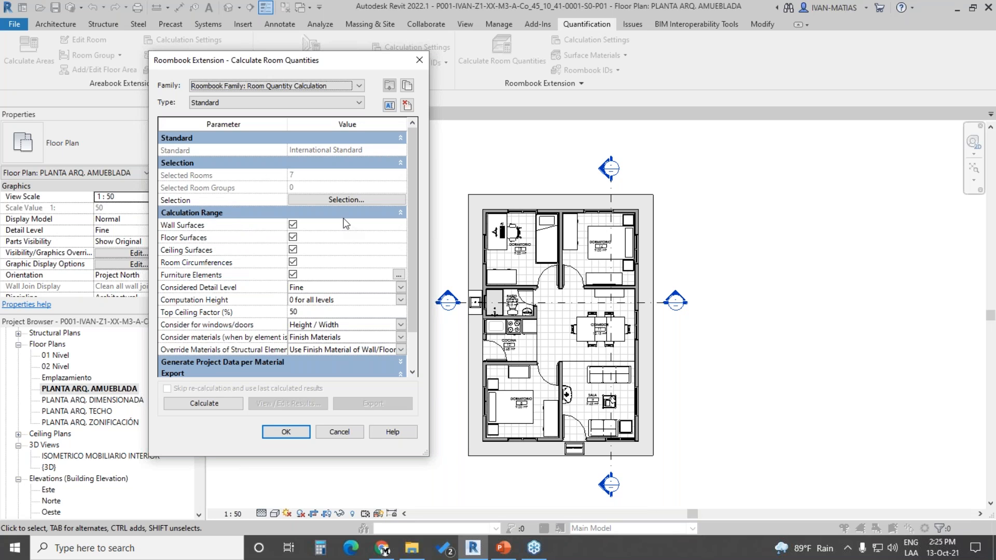
# Step: Exclude SALA and DORMITORIO number 13 from the calculation's room selection, include both again and accept the selection
pyautogui.click(344, 201)
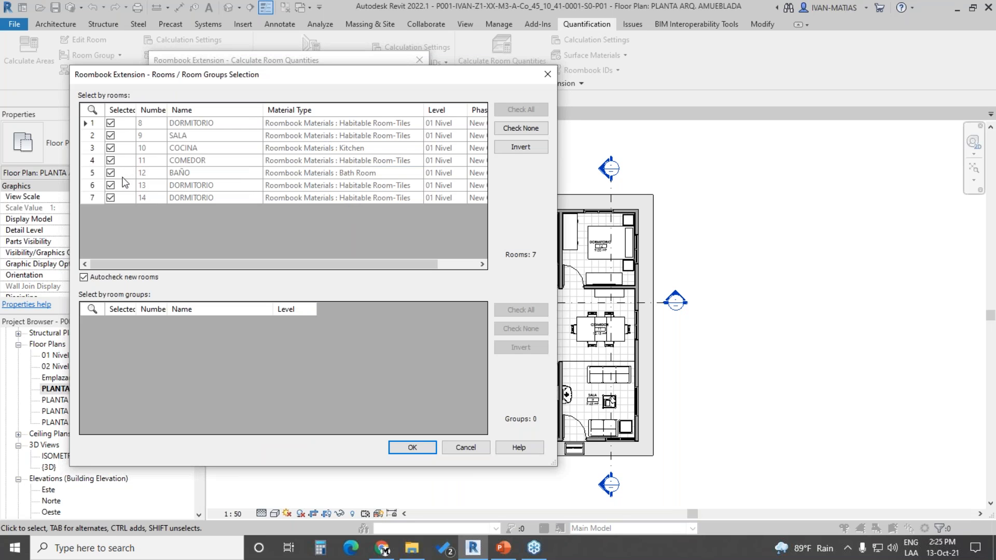
pyautogui.click(111, 136)
pyautogui.click(112, 185)
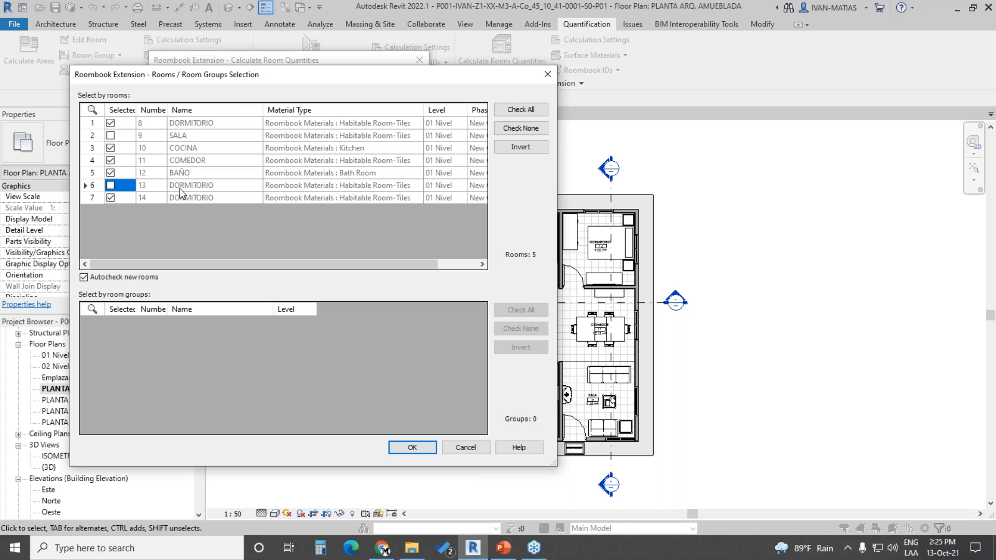
pyautogui.click(111, 185)
pyautogui.click(111, 135)
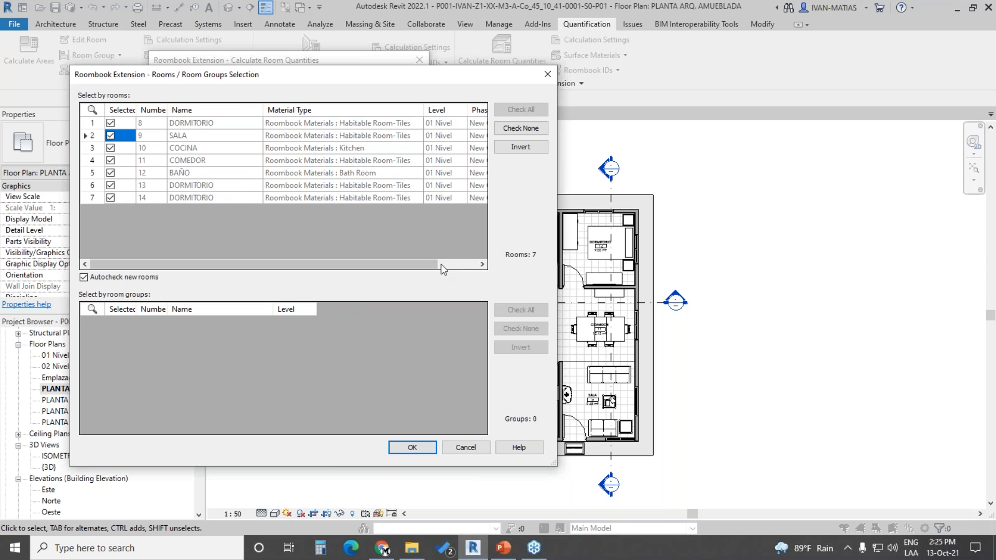
pyautogui.click(413, 447)
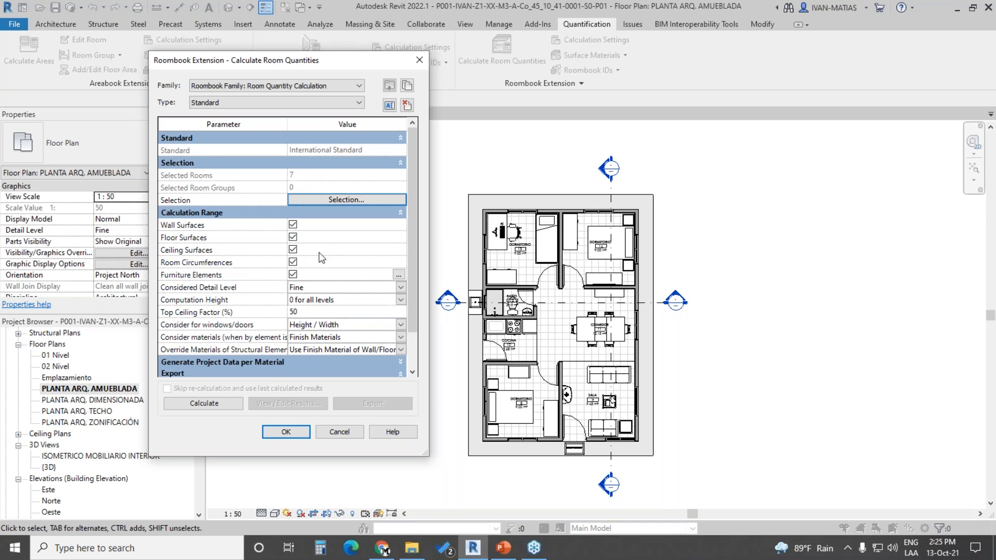
# Step: Review the furniture element categories included in the calculation and expand the Generate Project Data per Material settings
pyautogui.moveTo(320, 223)
pyautogui.mouseDown()
pyautogui.moveTo(323, 271)
pyautogui.moveTo(343, 245)
pyautogui.moveTo(335, 249)
pyautogui.moveTo(325, 226)
pyautogui.mouseUp()
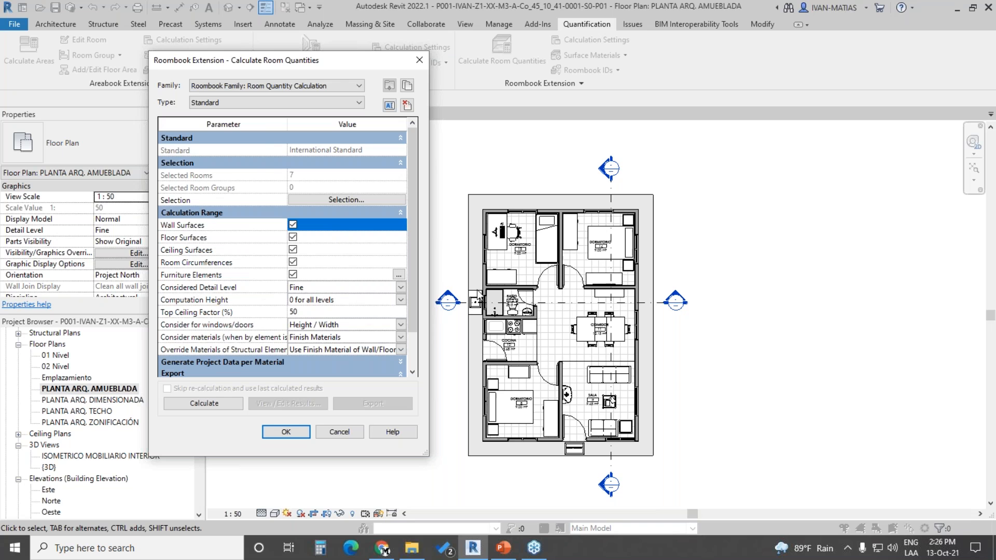
pyautogui.click(398, 275)
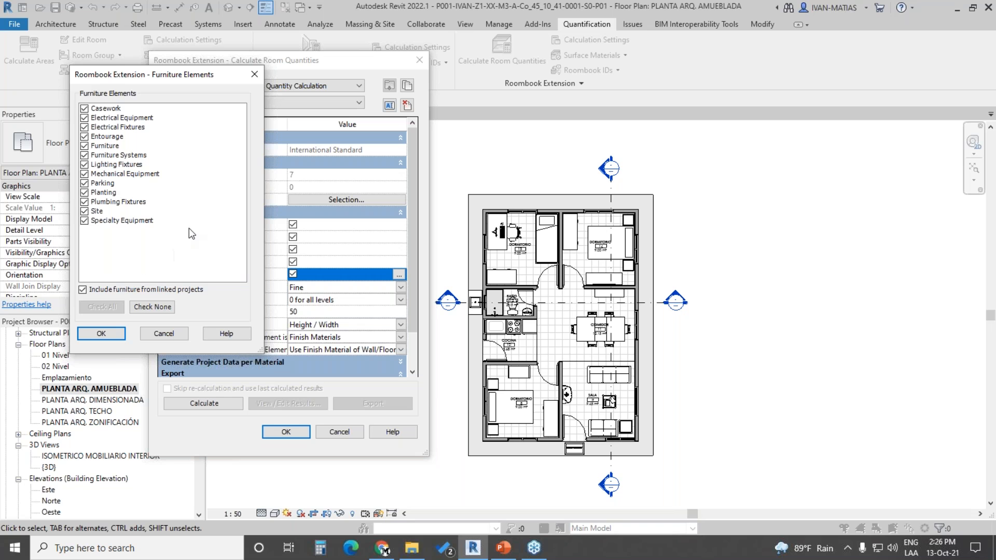
pyautogui.click(165, 334)
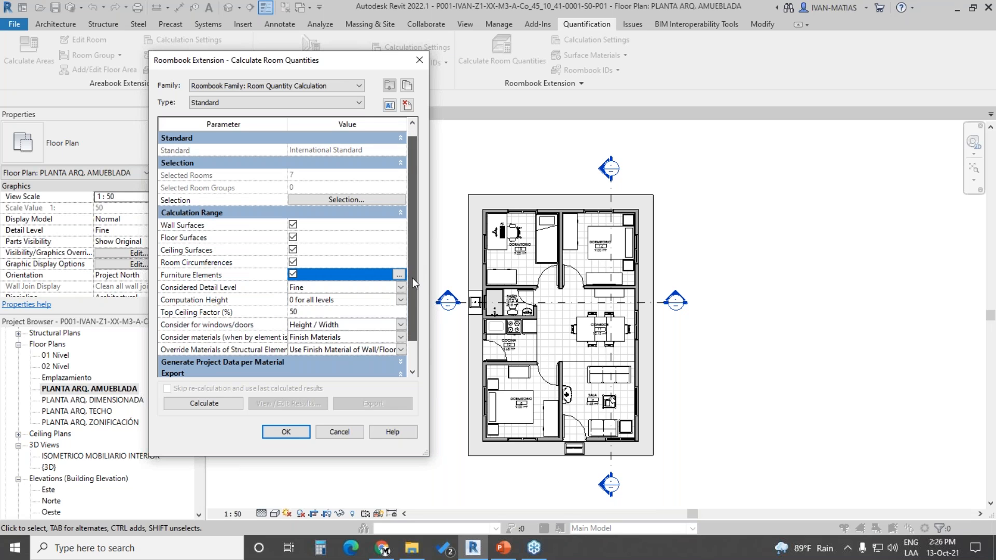
pyautogui.scroll(-2, 413, 278)
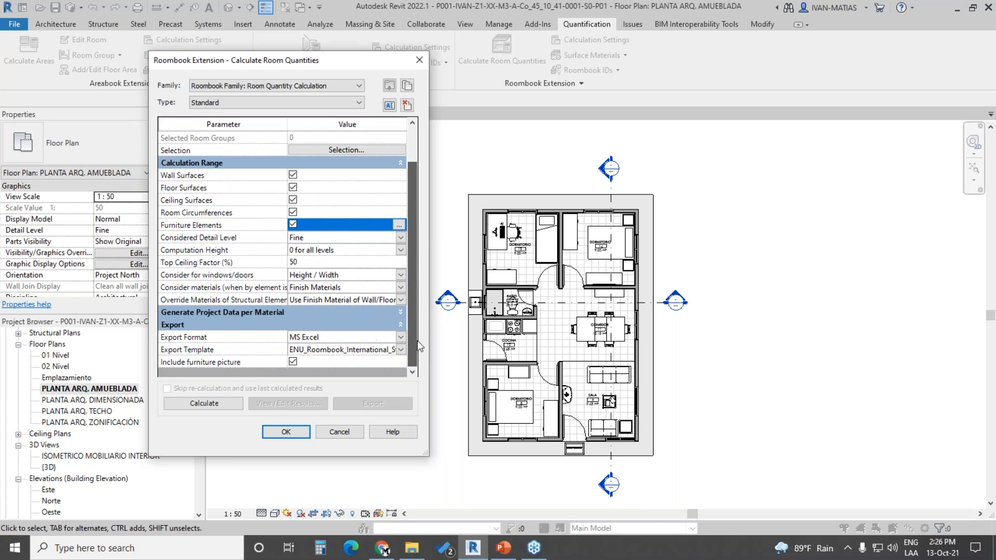
pyautogui.click(399, 312)
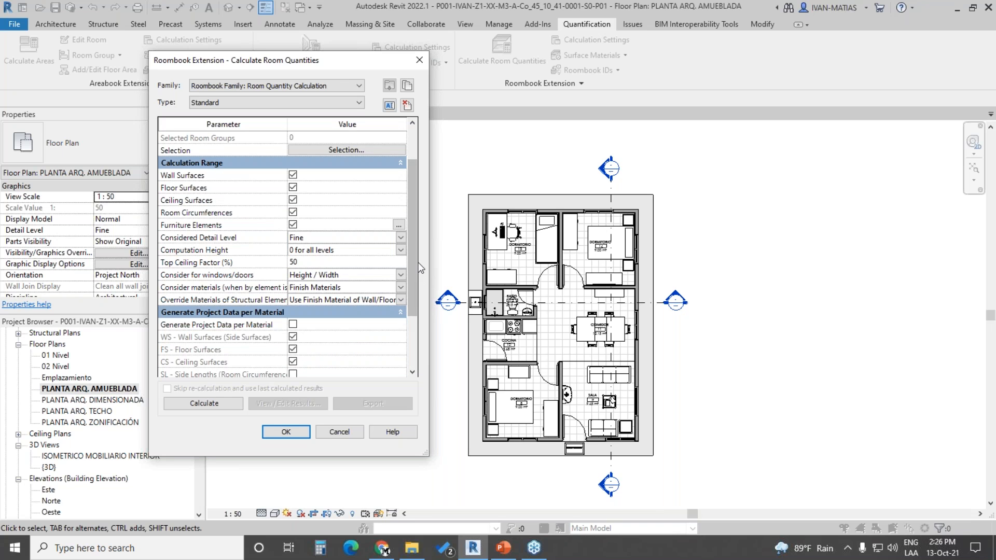
# Step: Collapse the Generate Project Data per Material settings and calculate the room quantities
pyautogui.scroll(-3, 420, 307)
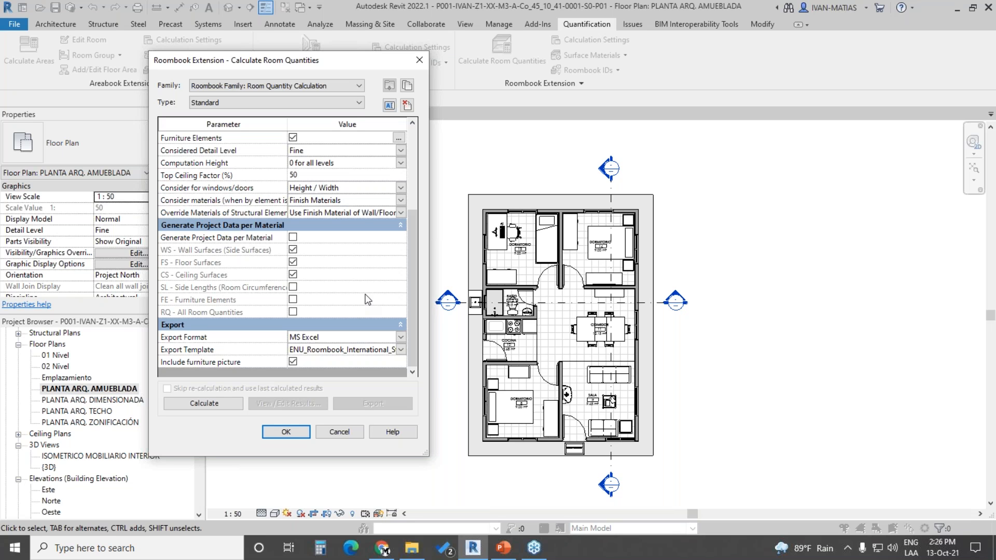
pyautogui.click(401, 224)
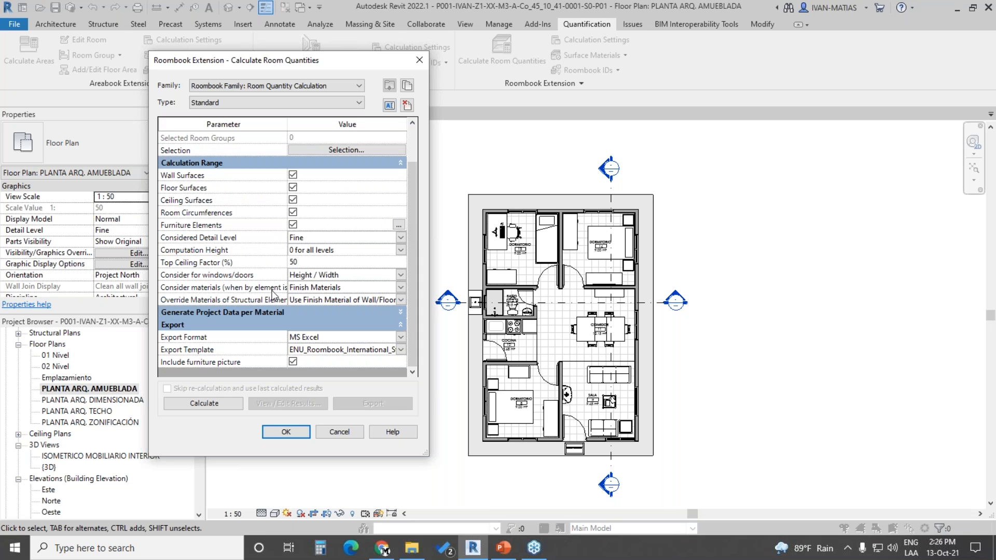
pyautogui.click(212, 404)
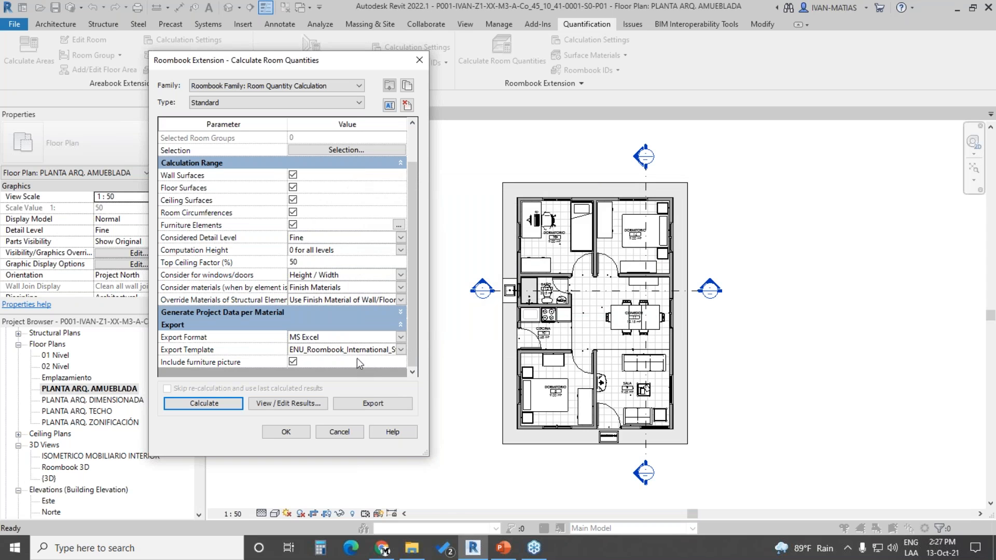
# Step: Open the calculated results, expand the wall surfaces of DORMITORIO number 8 and isolate its Wall1 in the preview
pyautogui.click(283, 408)
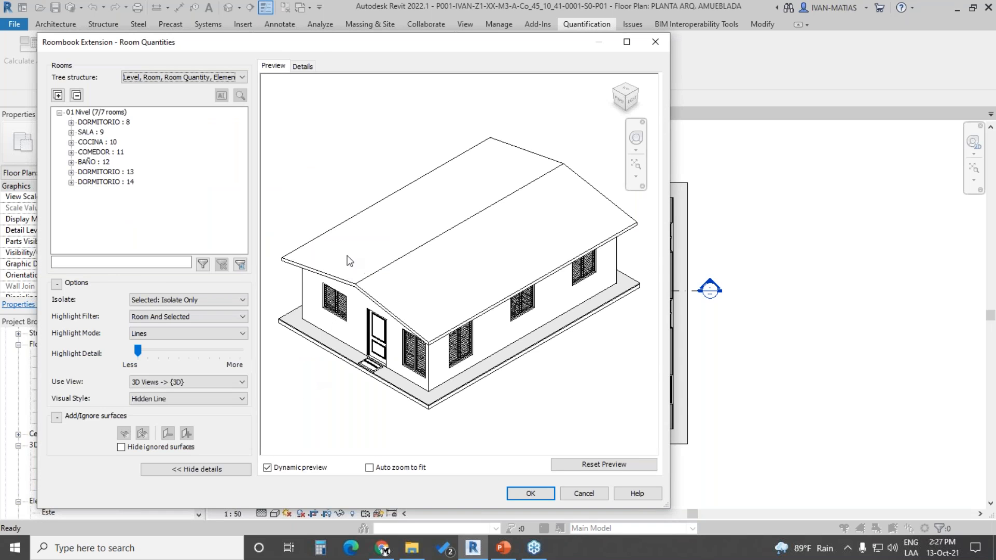
pyautogui.moveTo(306, 42); pyautogui.dragTo(412, 30)
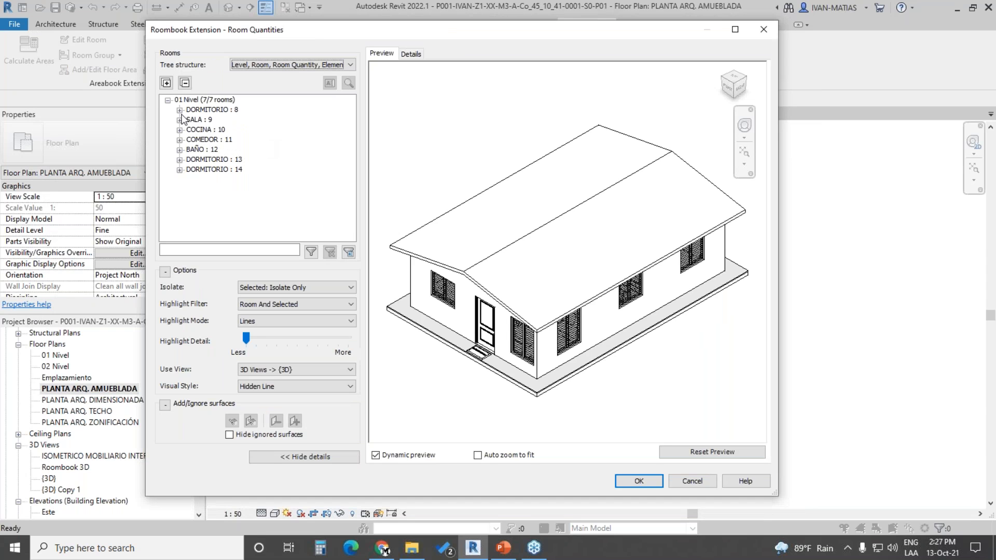
pyautogui.click(179, 110)
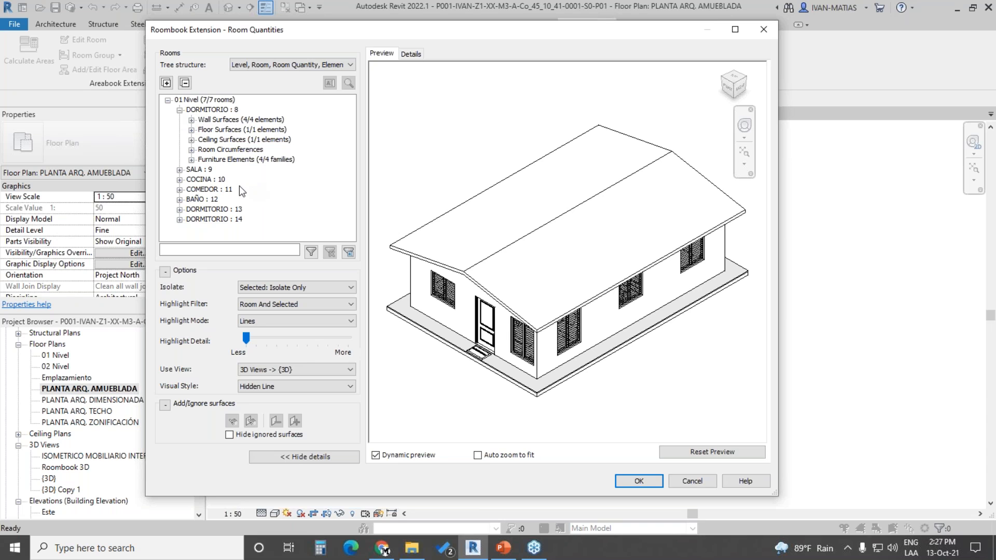
pyautogui.click(192, 120)
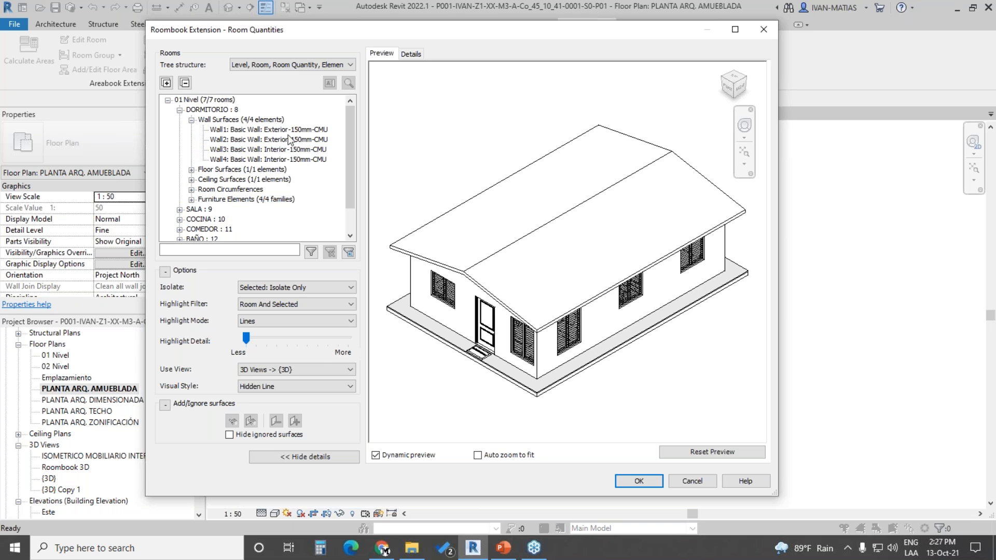
pyautogui.click(274, 131)
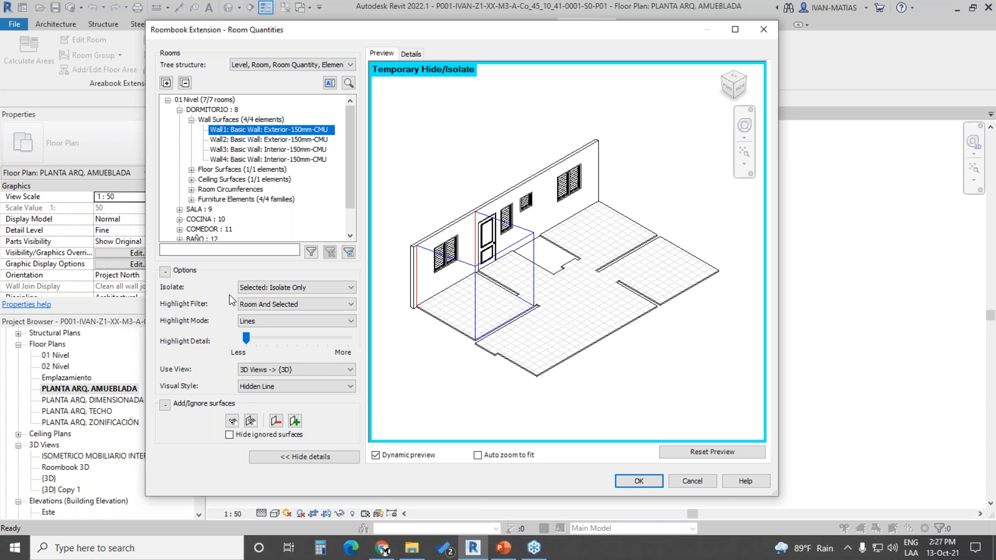
# Step: Keep the preview isolation at Selected: Isolate Only and set the highlight mode to Fill
pyautogui.click(349, 288)
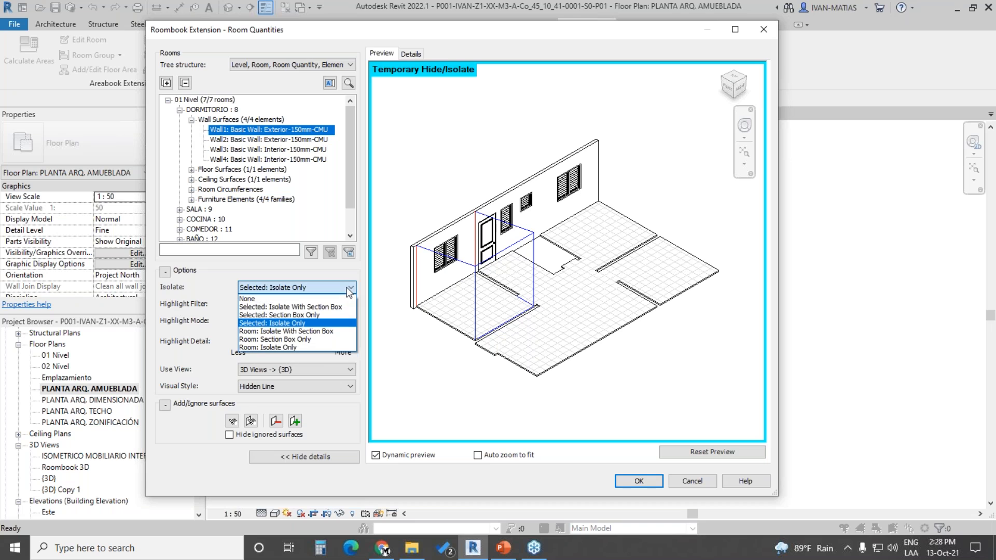
pyautogui.click(307, 323)
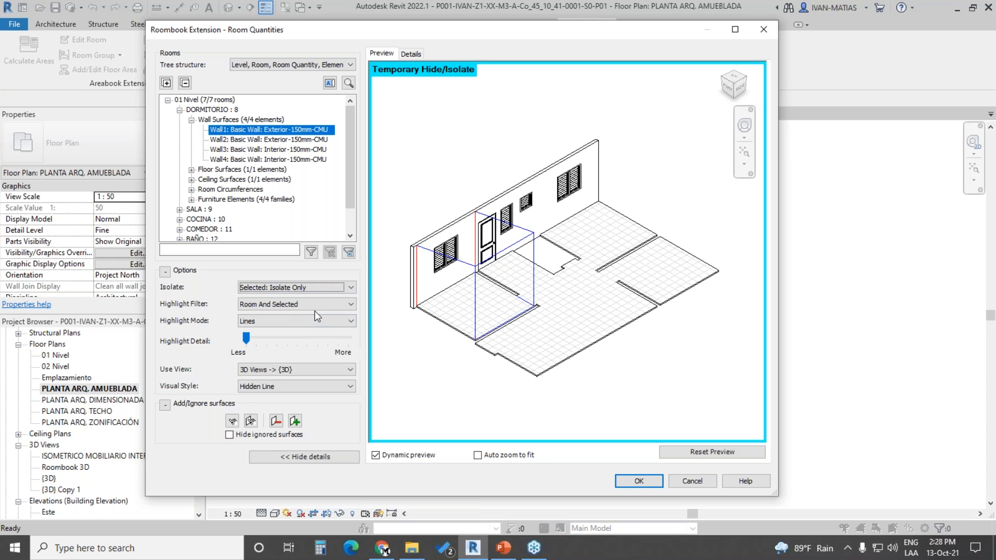
pyautogui.click(283, 327)
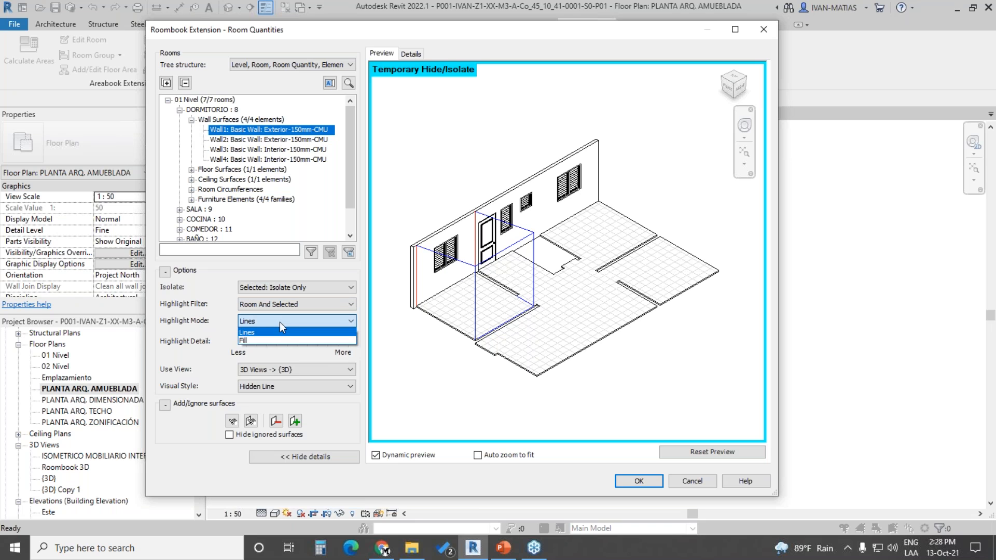
pyautogui.click(284, 335)
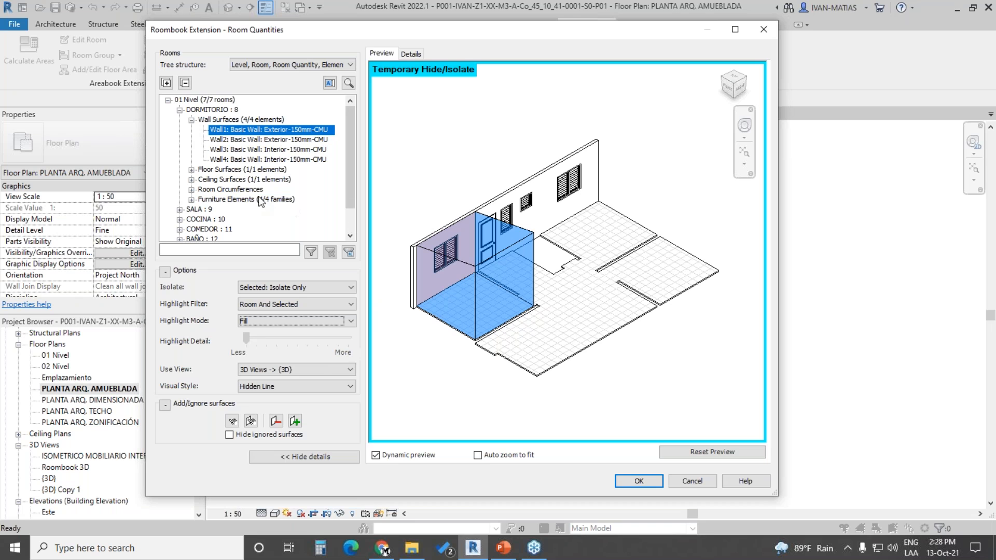
# Step: Inspect Wall2 and Wall3 of DORMITORIO number 8 from turned preview angles and accept the room quantity results
pyautogui.click(287, 140)
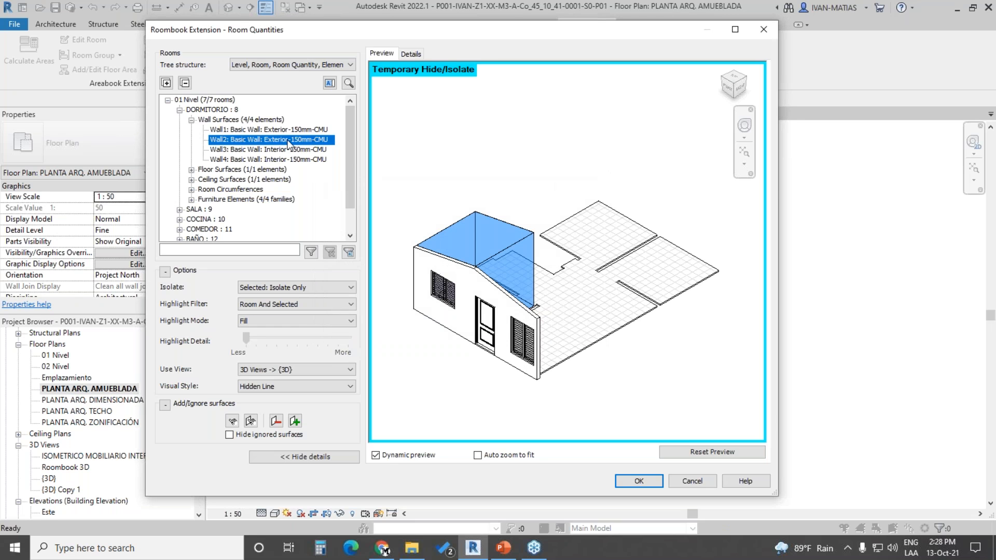
pyautogui.click(746, 79)
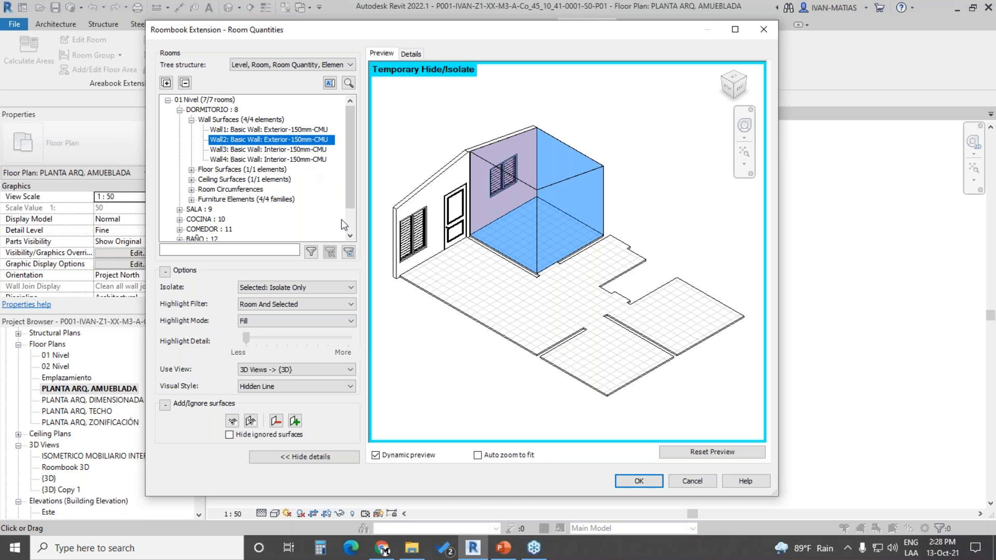
pyautogui.click(291, 150)
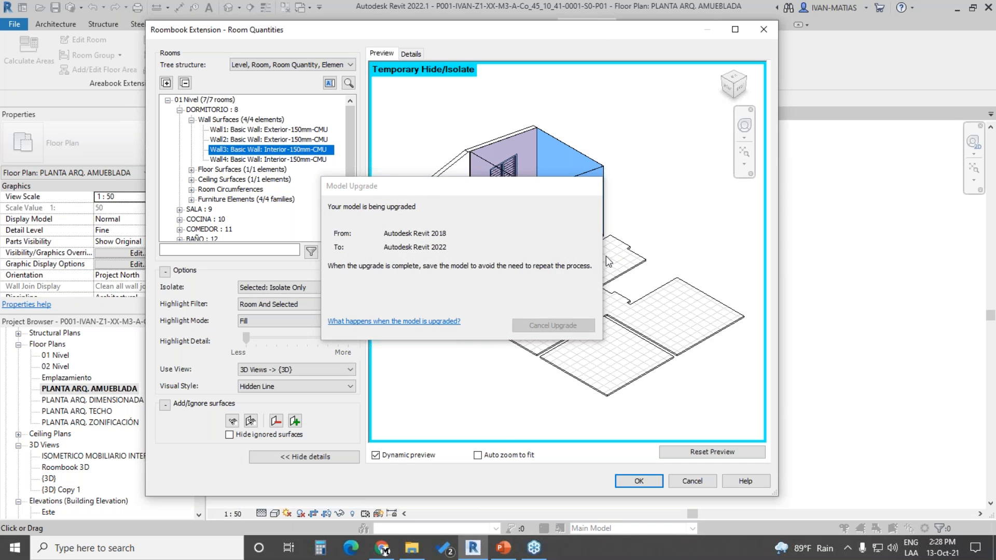
pyautogui.click(725, 87)
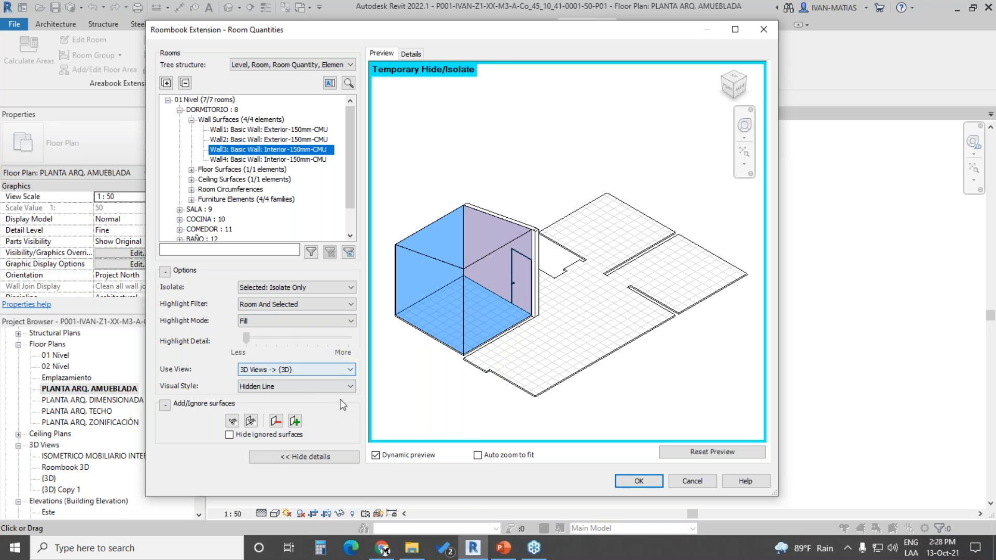
pyautogui.click(640, 481)
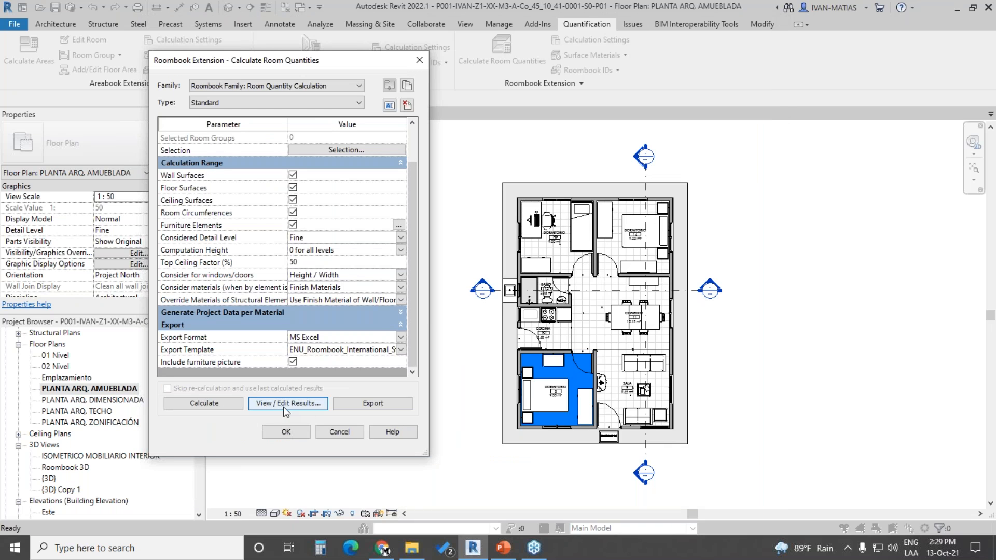
# Step: Export the room quantities to MS Excel and switch to Excel to look through the wall surfaces sheet of the generated workbook
pyautogui.click(373, 404)
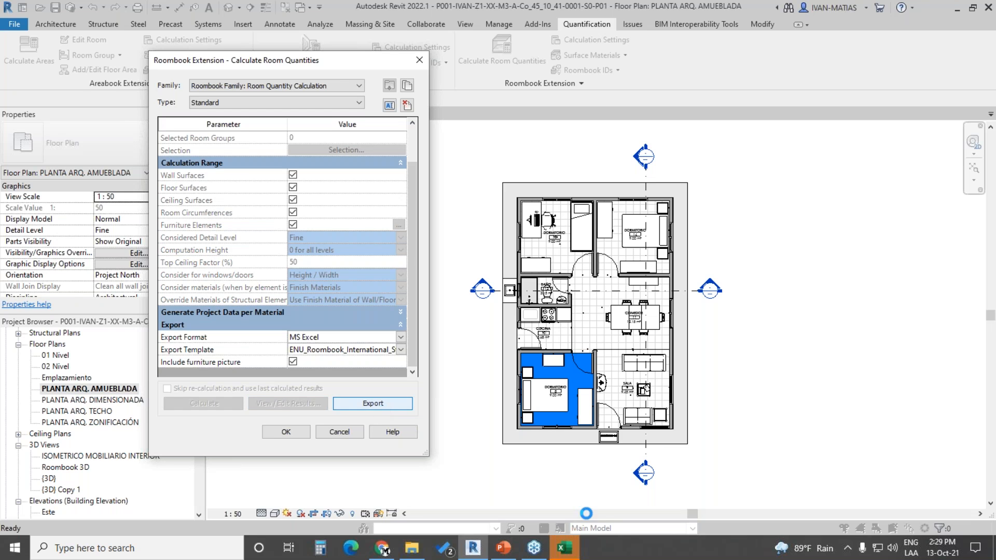
pyautogui.click(568, 553)
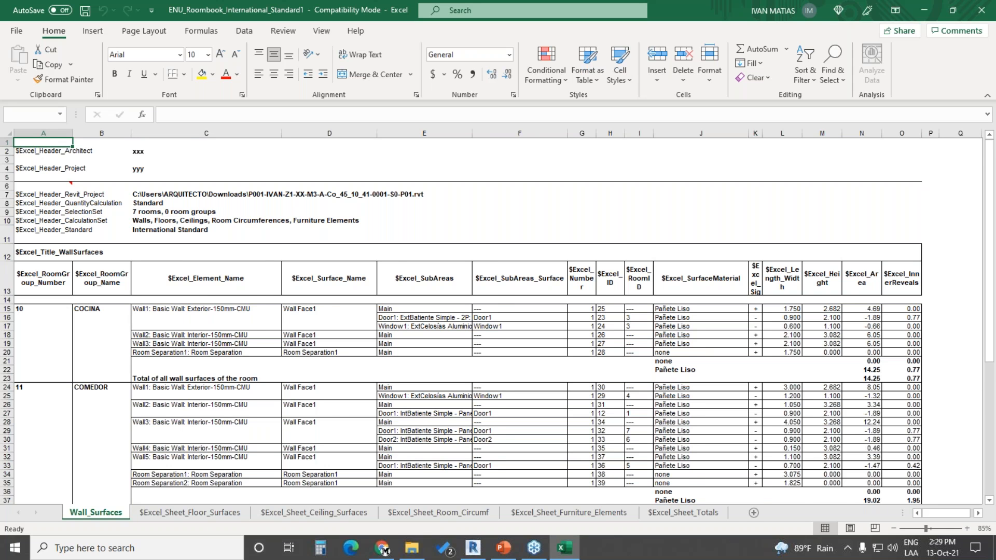
pyautogui.scroll(-12, 498, 321)
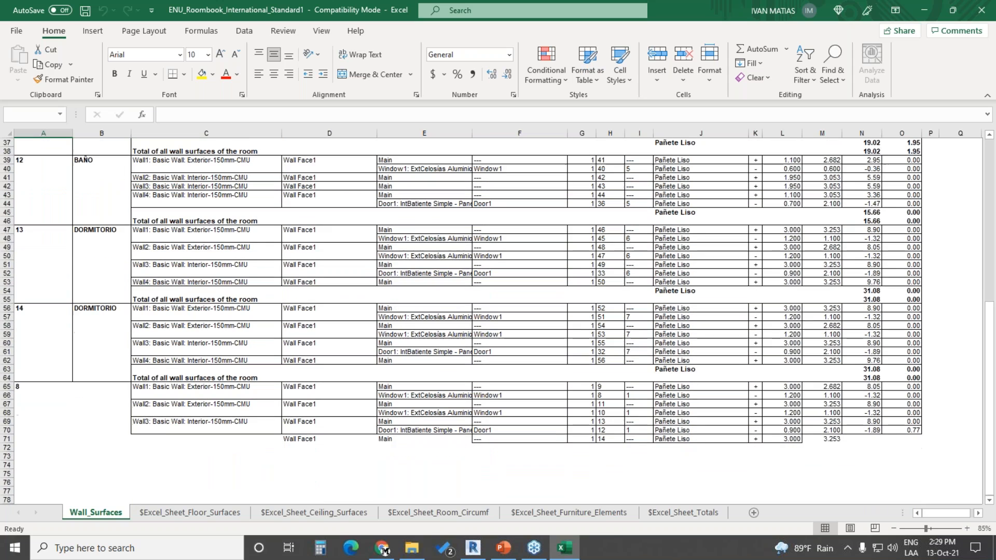
pyautogui.scroll(-6, 499, 321)
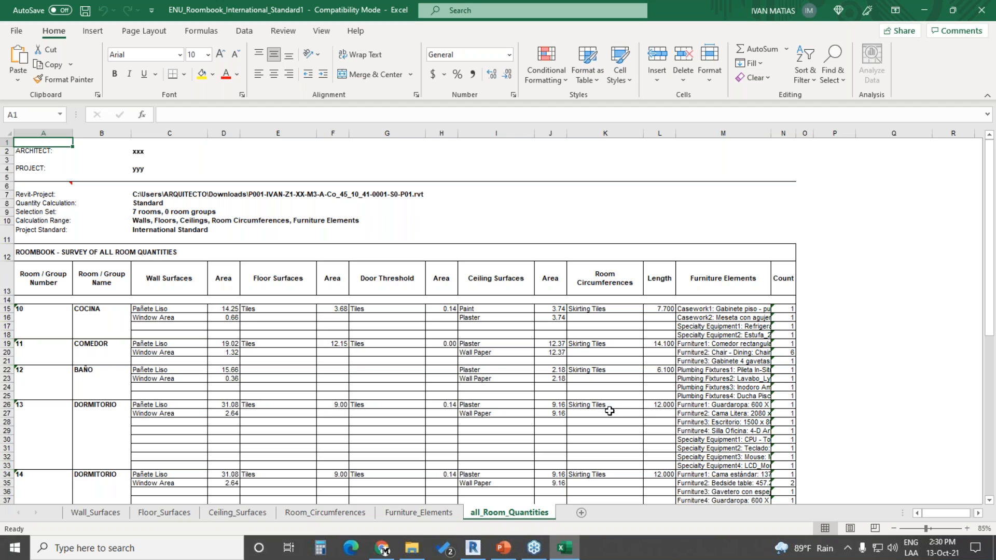
# Step: Check the architect and project fields on the all_Room_Quantities sheet and the column headings from element name to inner reveals on Wall_Surfaces
pyautogui.click(142, 151)
pyautogui.click(139, 169)
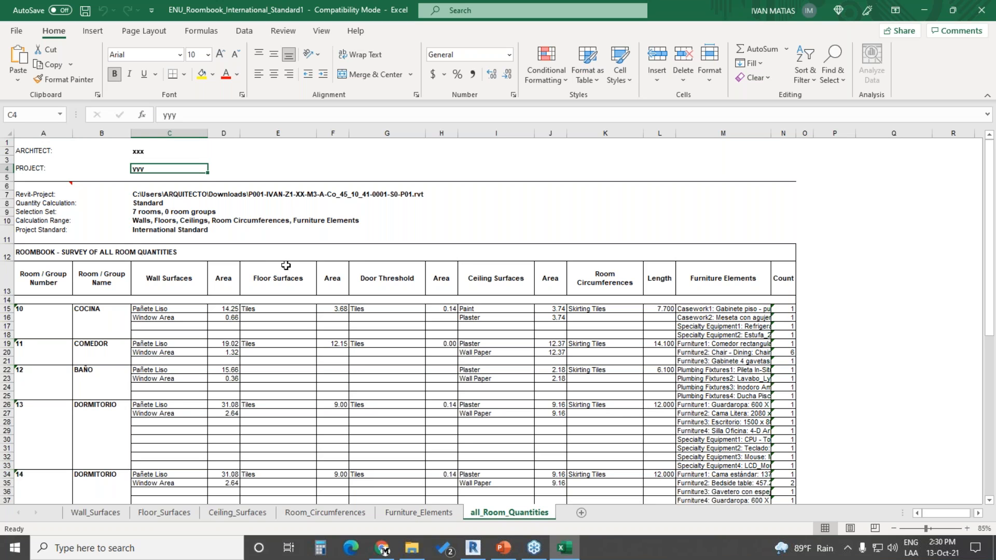
pyautogui.click(93, 513)
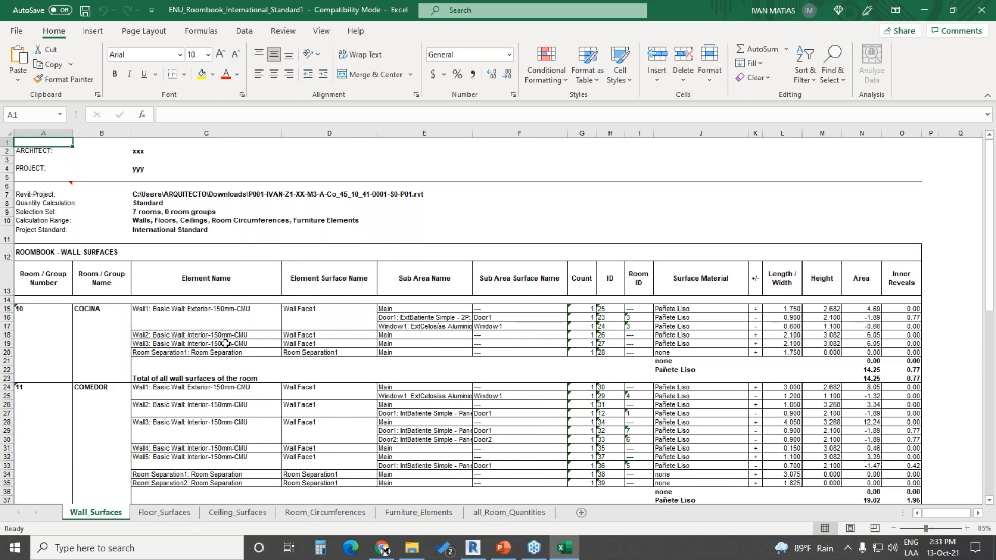
pyautogui.click(202, 318)
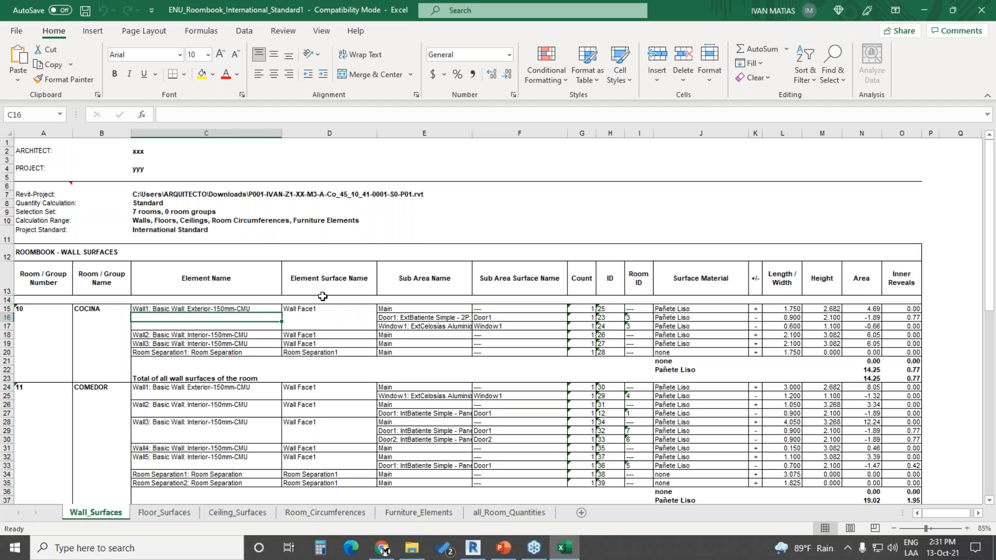
pyautogui.click(343, 285)
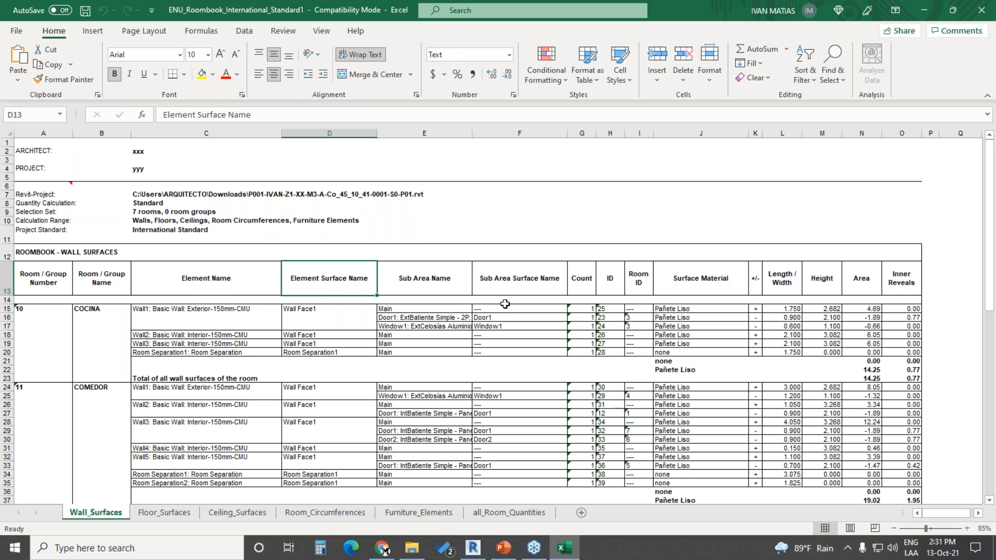
pyautogui.click(437, 281)
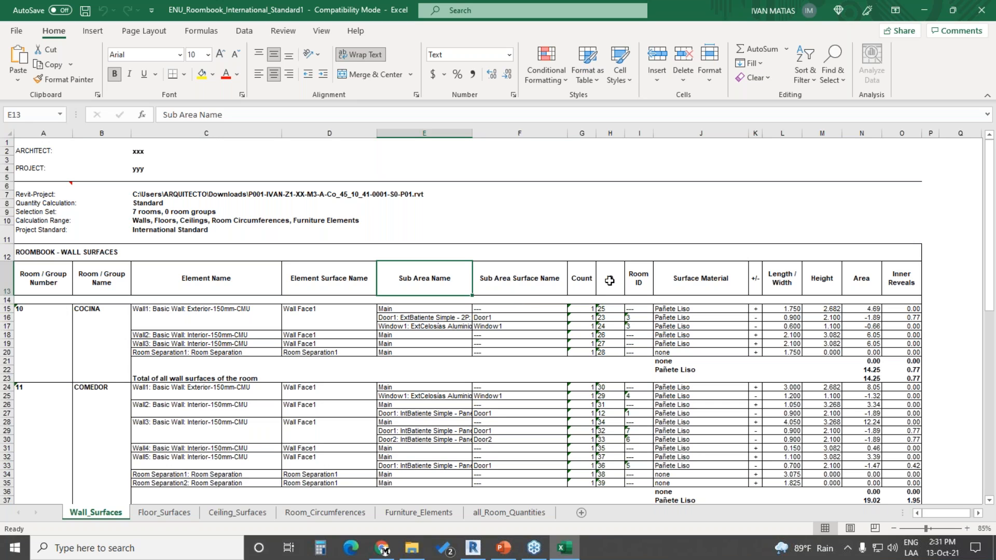
pyautogui.click(716, 280)
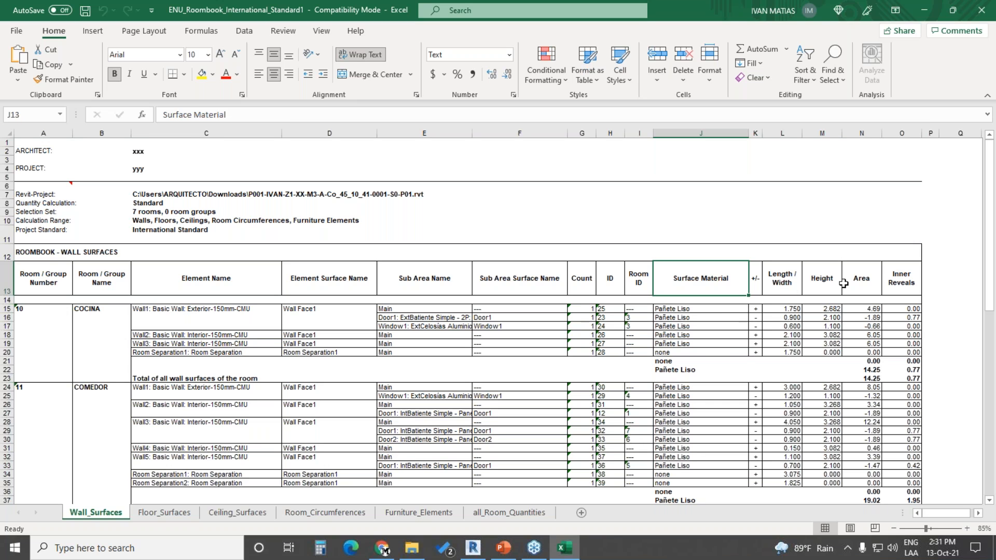
pyautogui.moveTo(787, 281); pyautogui.dragTo(900, 285)
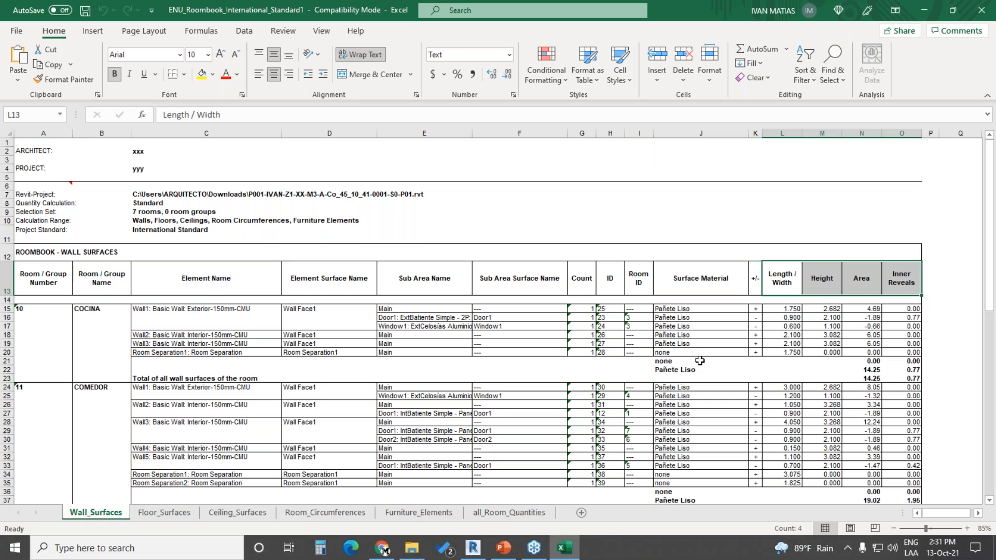
# Step: Review the Wall_Surfaces quantities room by room, from COCINA and COMEDOR down to the total of all rooms
pyautogui.click(98, 312)
pyautogui.click(109, 388)
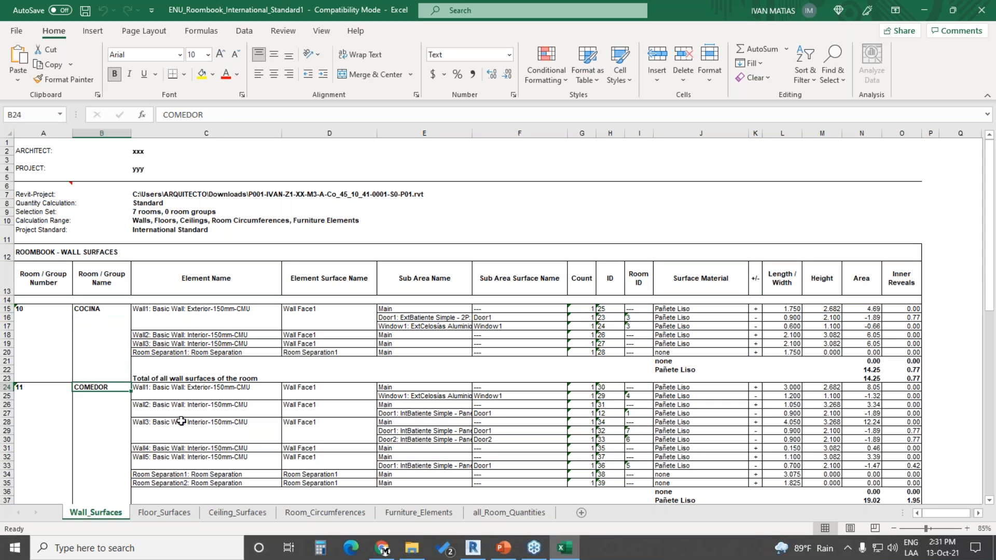
pyautogui.scroll(-2, 189, 425)
pyautogui.scroll(-6, 190, 425)
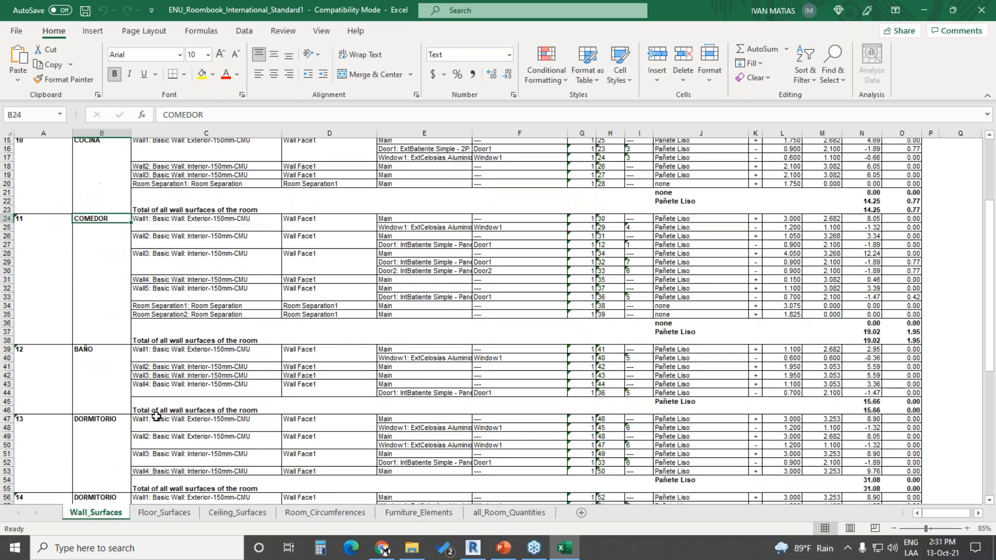
pyautogui.scroll(-8, 100, 412)
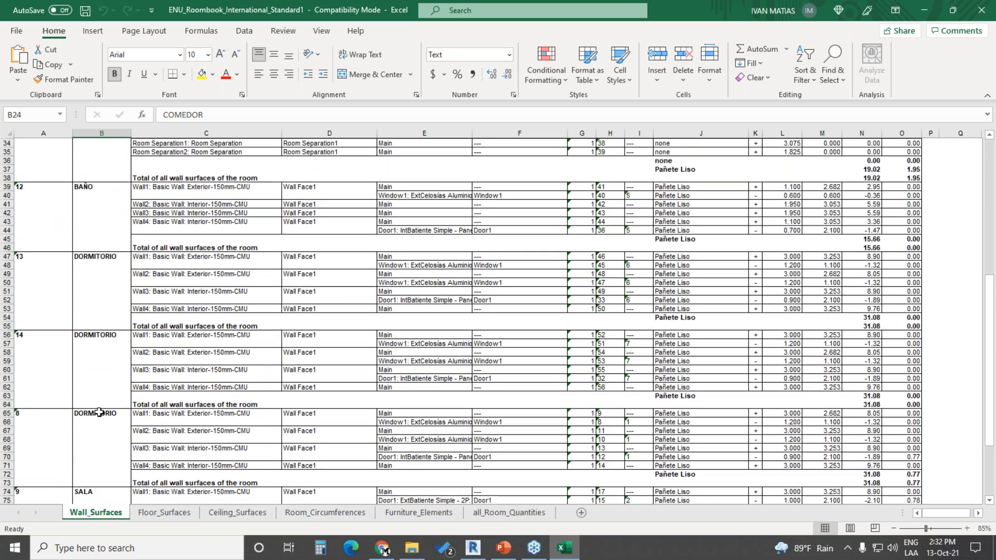
pyautogui.scroll(1, 99, 412)
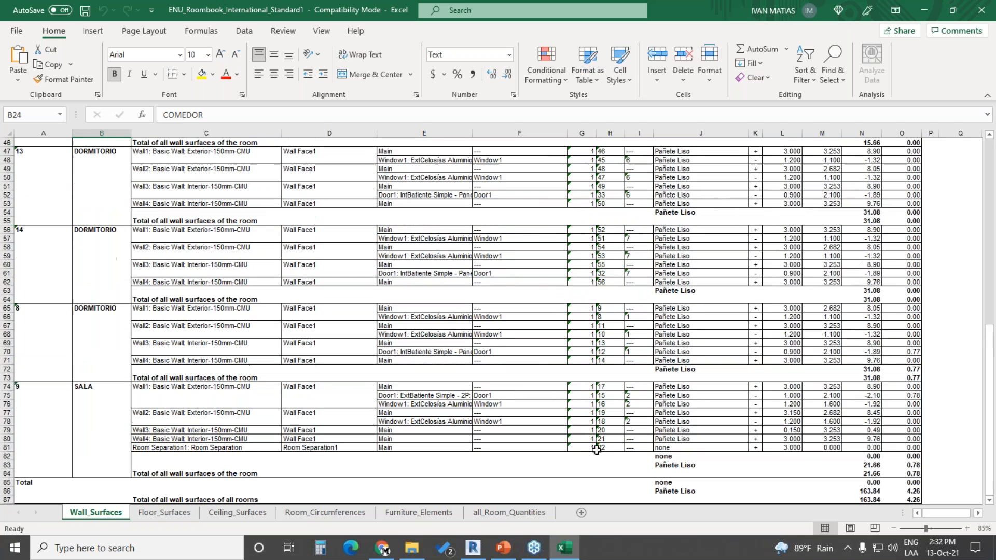
pyautogui.moveTo(991, 413); pyautogui.dragTo(991, 414)
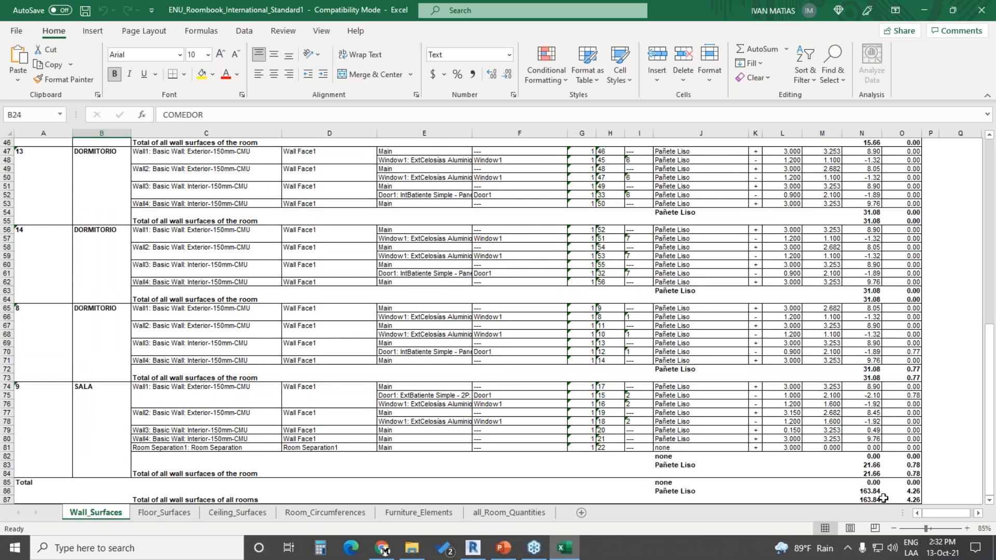
pyautogui.scroll(-3, 476, 398)
# Step: Review the Floor_Surfaces sheet and the Furniture_Elements sheet down to its total for all rooms
pyautogui.click(166, 512)
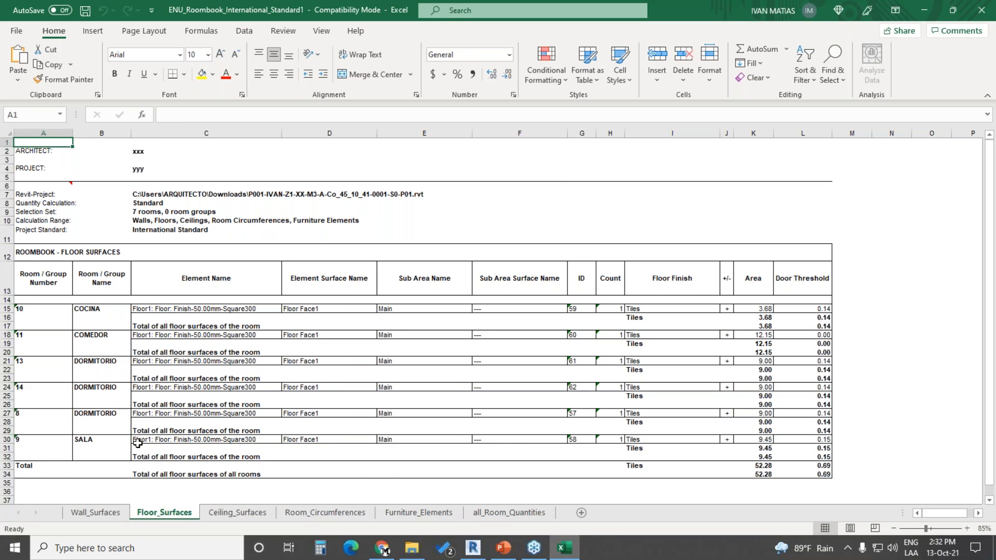
pyautogui.click(419, 513)
pyautogui.scroll(-10, 460, 387)
pyautogui.scroll(-7, 460, 387)
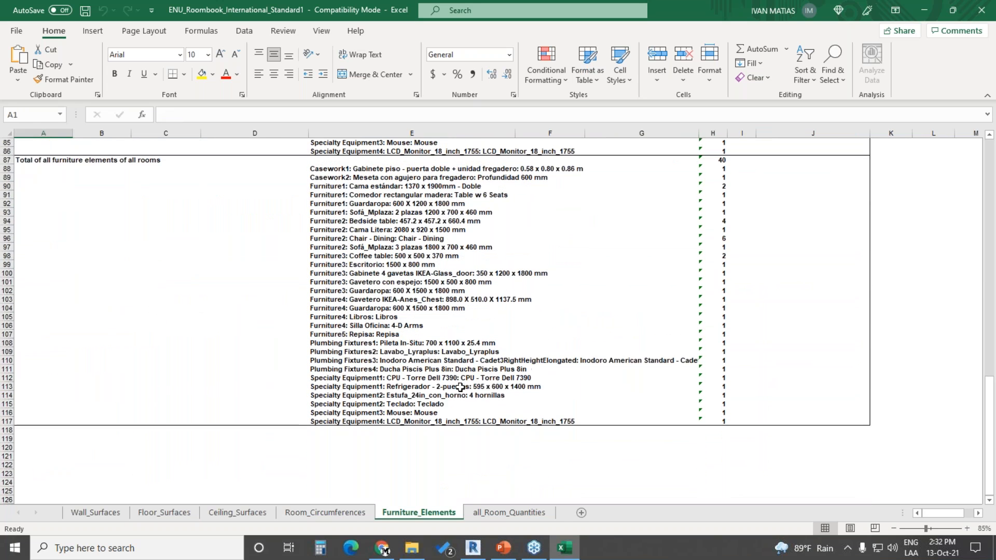
# Step: Look back through the Furniture_Elements sheet and review the survey of all rooms on the all_Room_Quantities sheet
pyautogui.scroll(15, 460, 387)
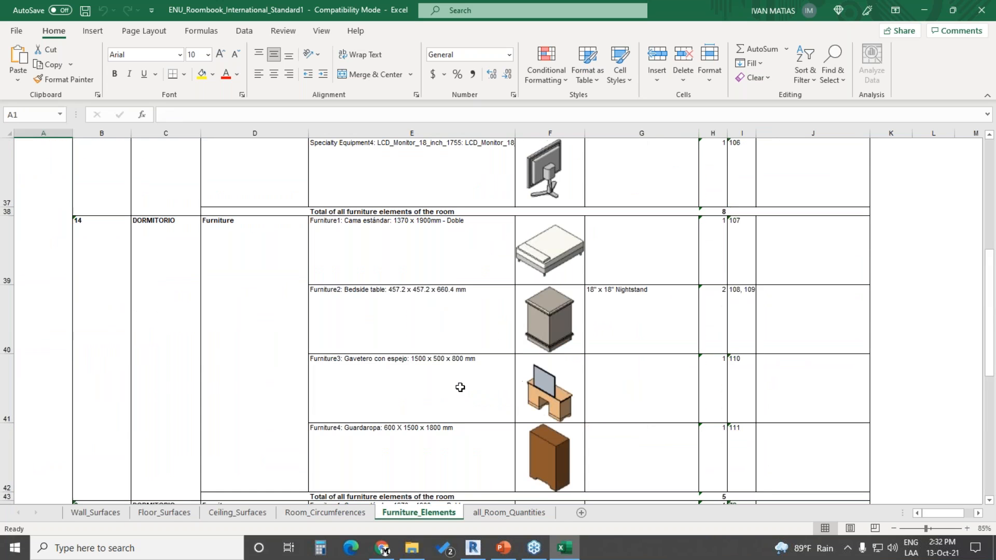
pyautogui.click(509, 512)
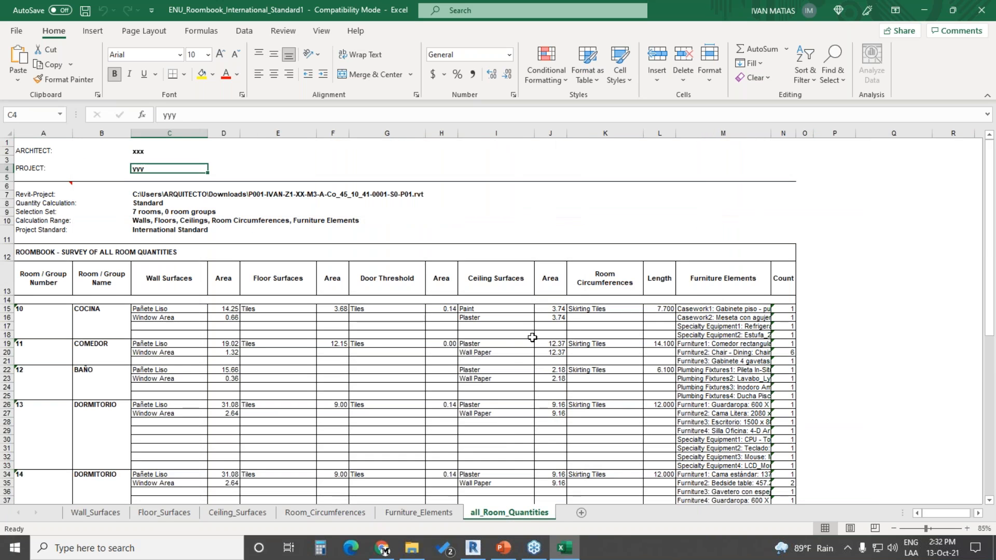
pyautogui.scroll(-3, 533, 338)
pyautogui.moveTo(990, 272); pyautogui.dragTo(972, 186)
# Step: Return to Revit and accept the Roombook Calculate Room Quantities settings
pyautogui.click(925, 10)
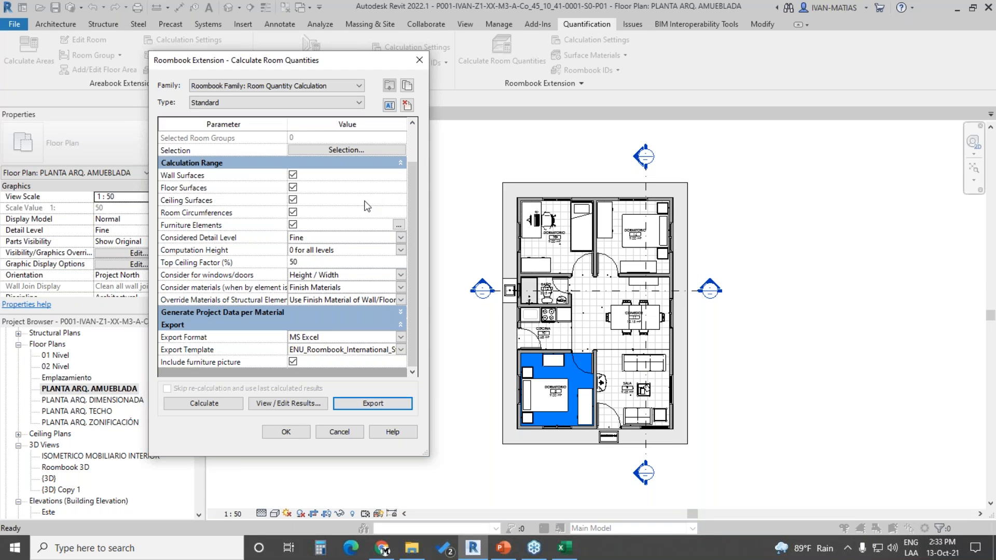
pyautogui.click(289, 434)
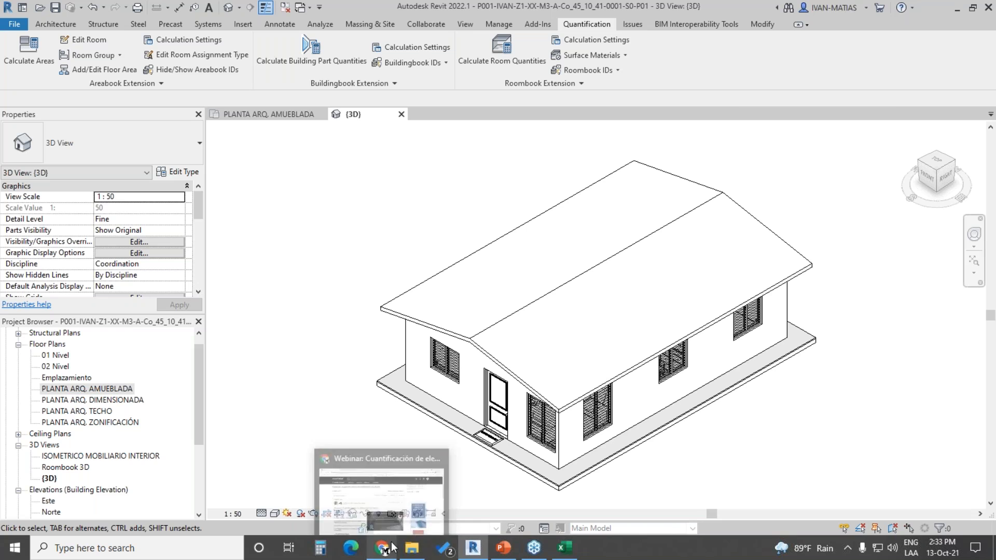
# Step: Switch to the PowerPoint presentation and advance from the Roombook slide to the Areabook Extension definition
pyautogui.click(509, 553)
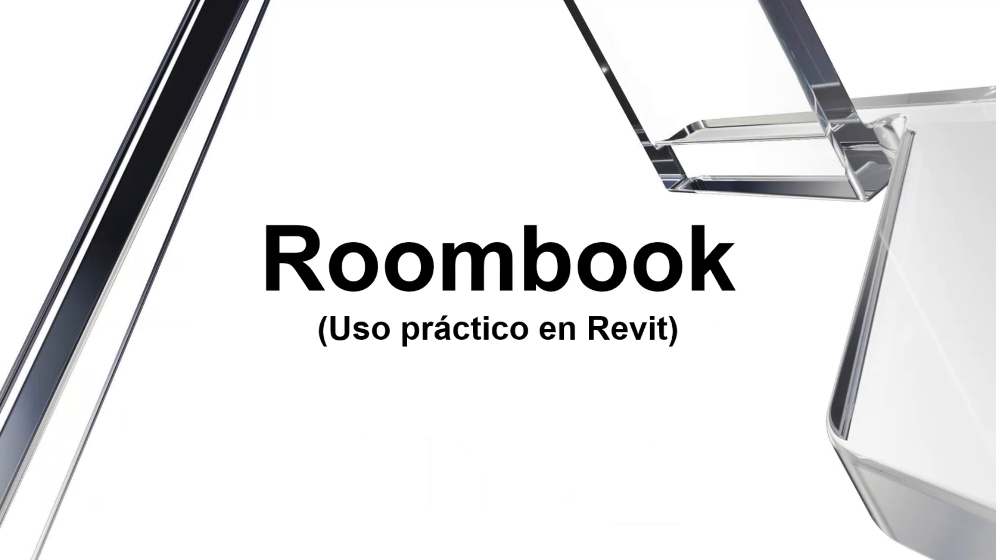
pyautogui.press('Right')
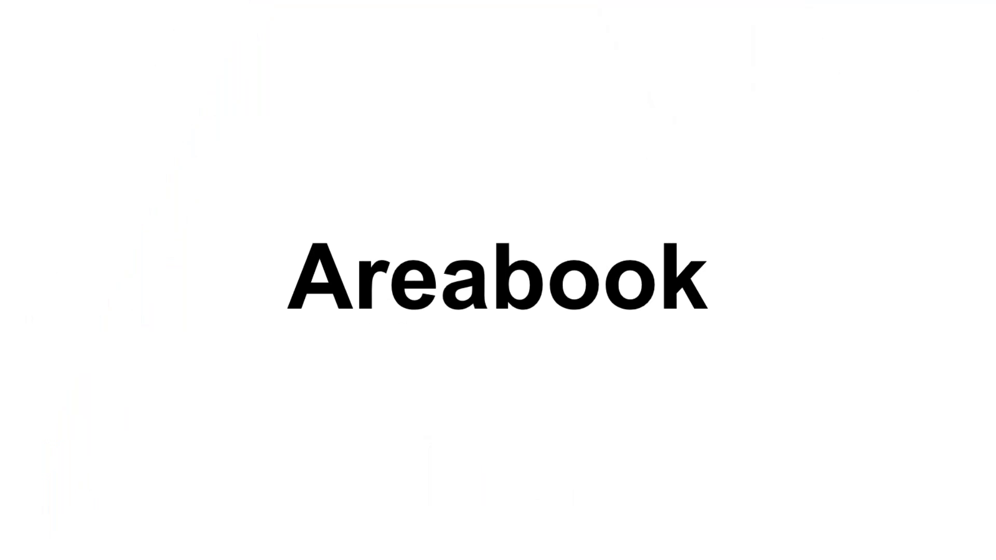
pyautogui.press('Right')
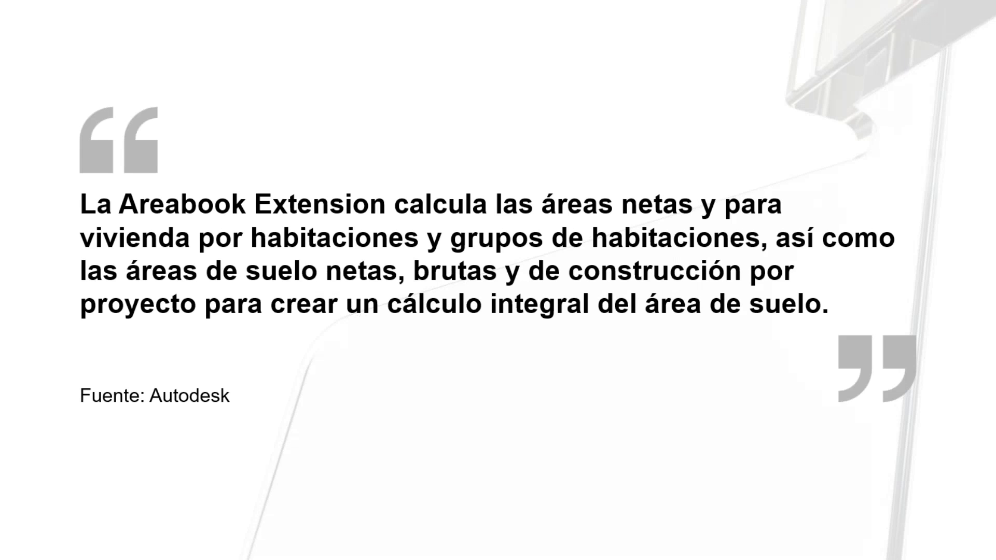
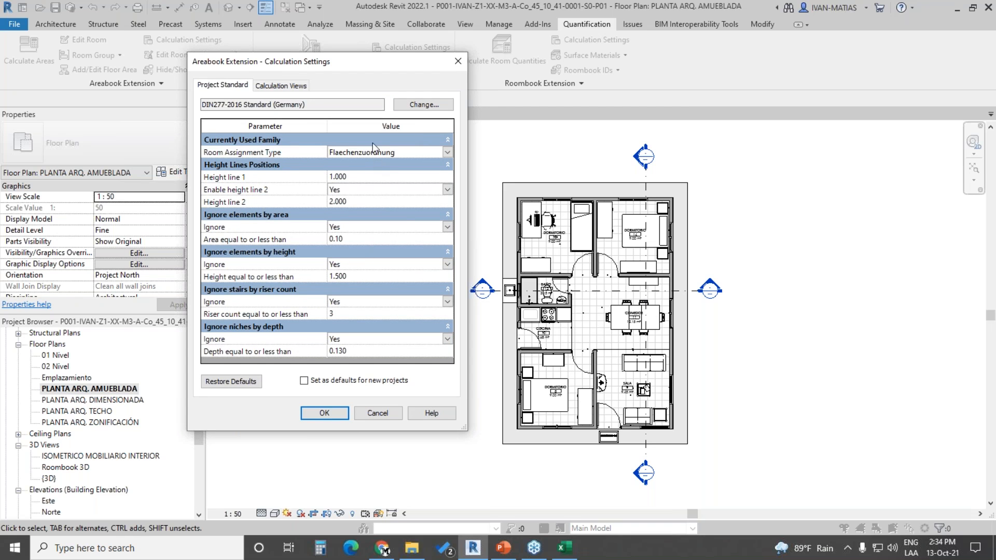
# Step: Choose DIN277-2016 Standard (Germany) as the Areabook area calculation standard and confirm it
pyautogui.click(419, 106)
pyautogui.click(240, 209)
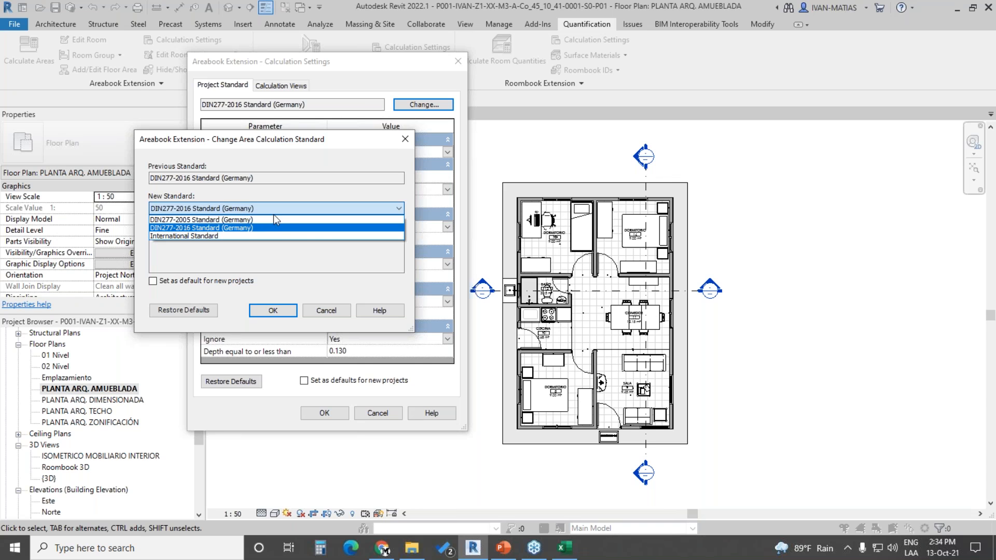
pyautogui.click(279, 228)
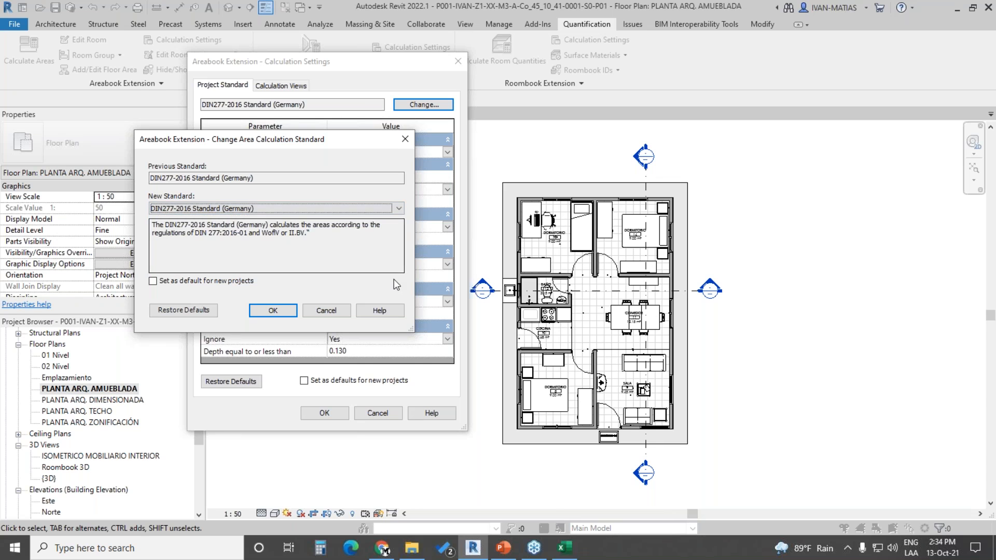
pyautogui.click(282, 311)
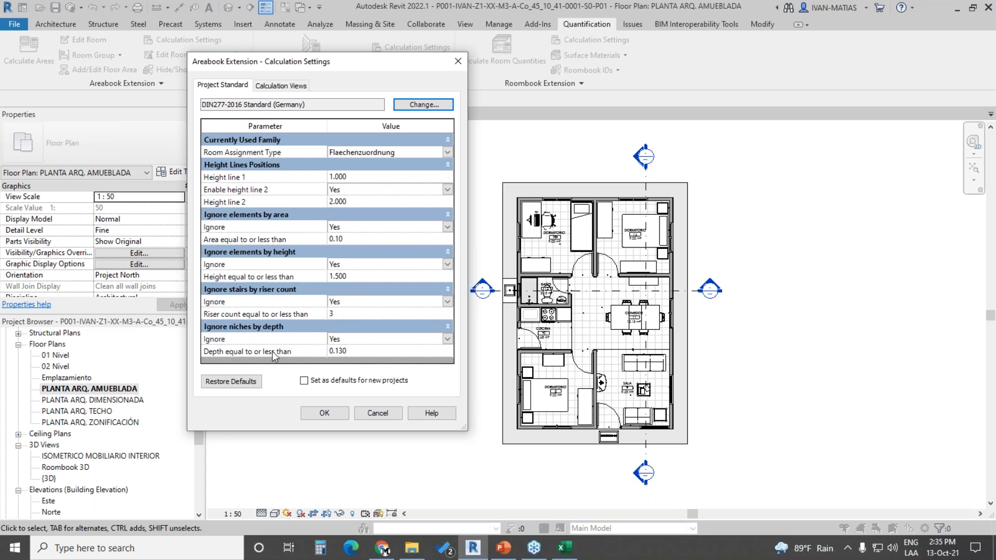
# Step: Check the niche depth limit and the calculation views assigned to each level, and accept the Areabook calculation settings
pyautogui.click(351, 351)
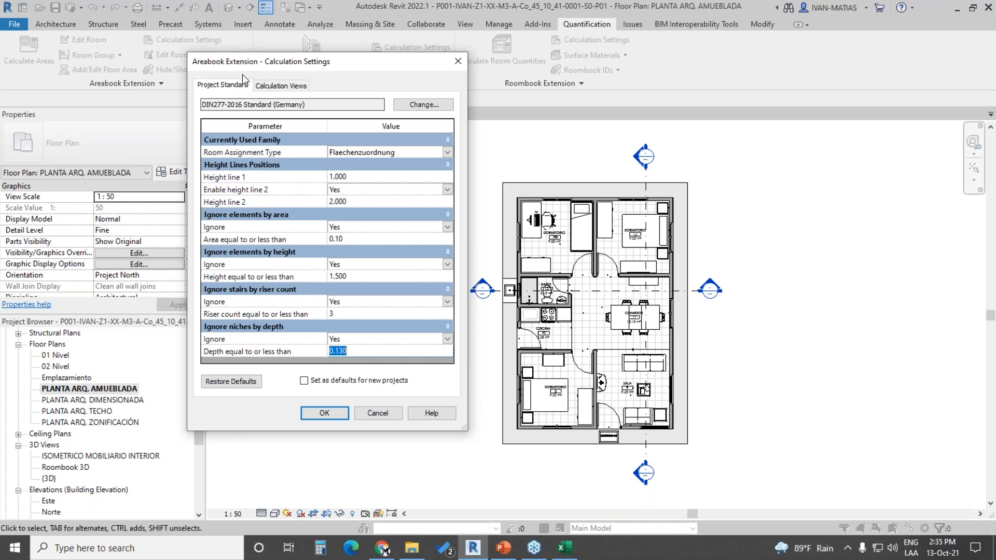
pyautogui.click(282, 90)
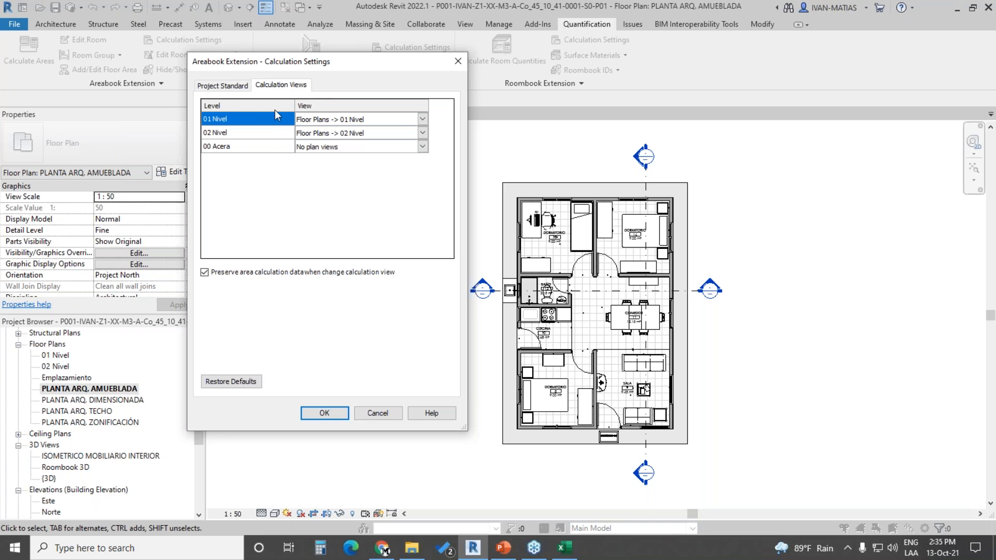
pyautogui.click(220, 86)
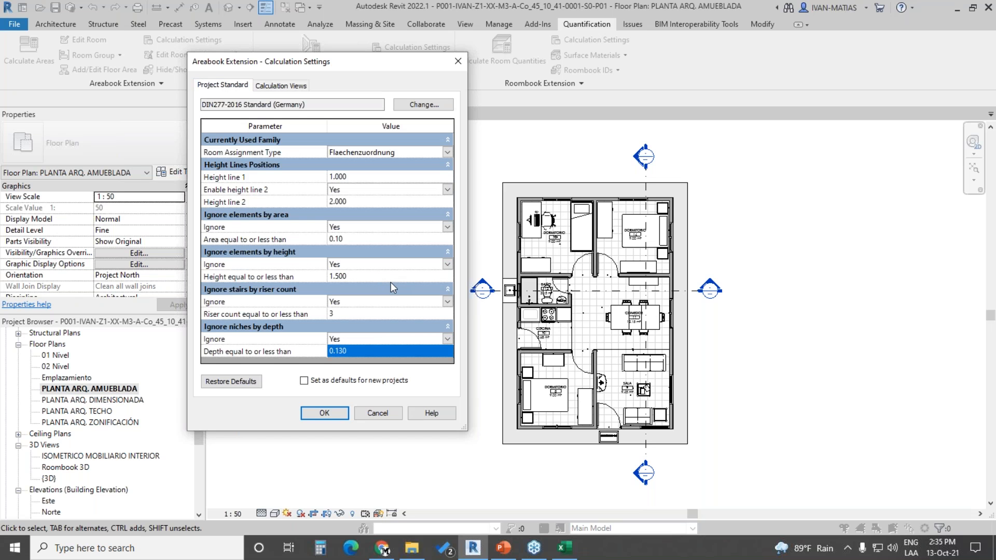
pyautogui.click(325, 413)
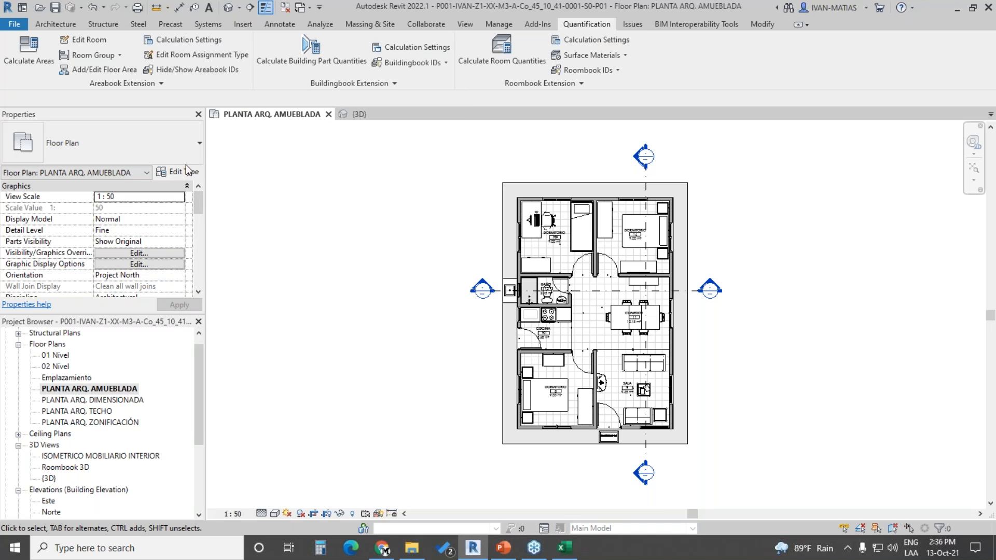
# Step: Start the Areabook area calculation with the default family and check which rooms are included in its selection
pyautogui.click(30, 47)
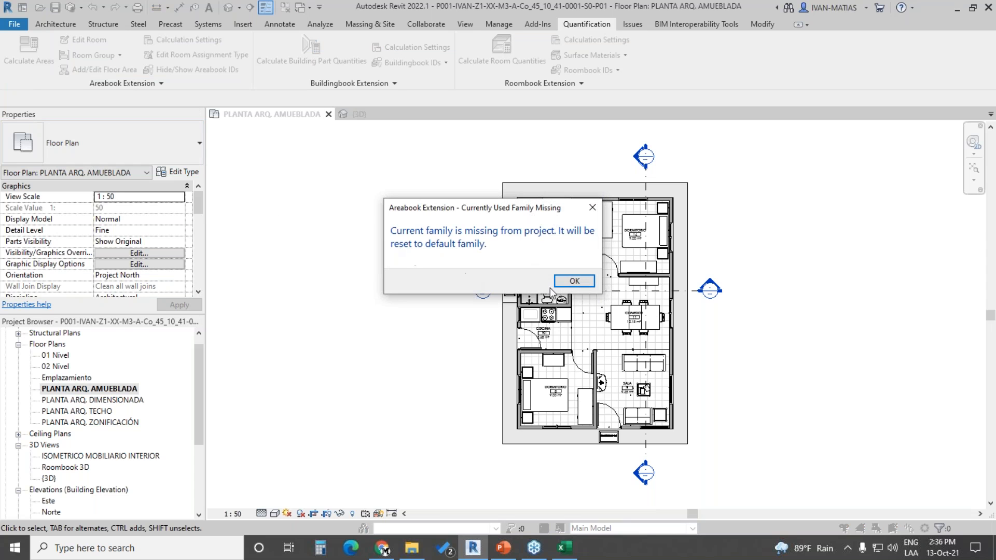
pyautogui.click(576, 282)
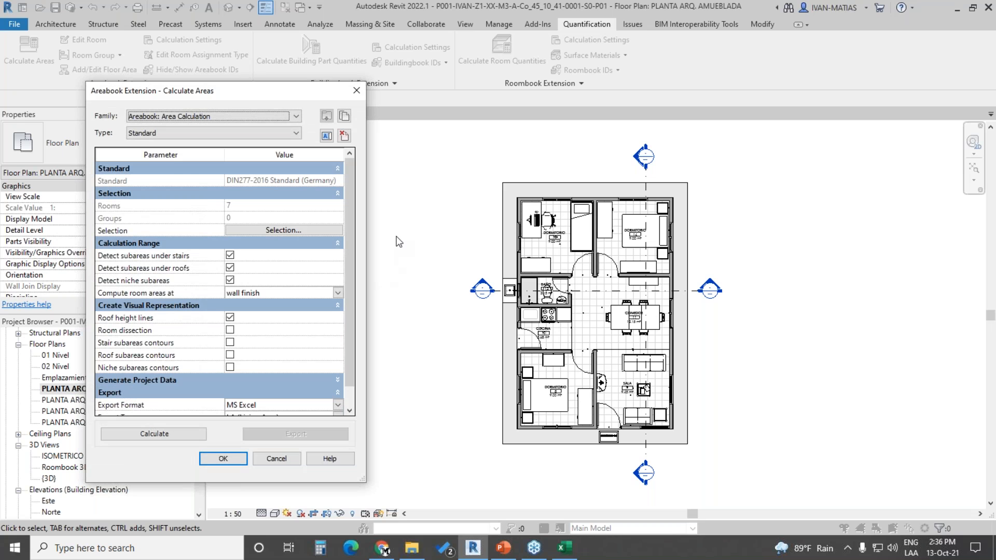
pyautogui.moveTo(214, 95); pyautogui.dragTo(372, 44)
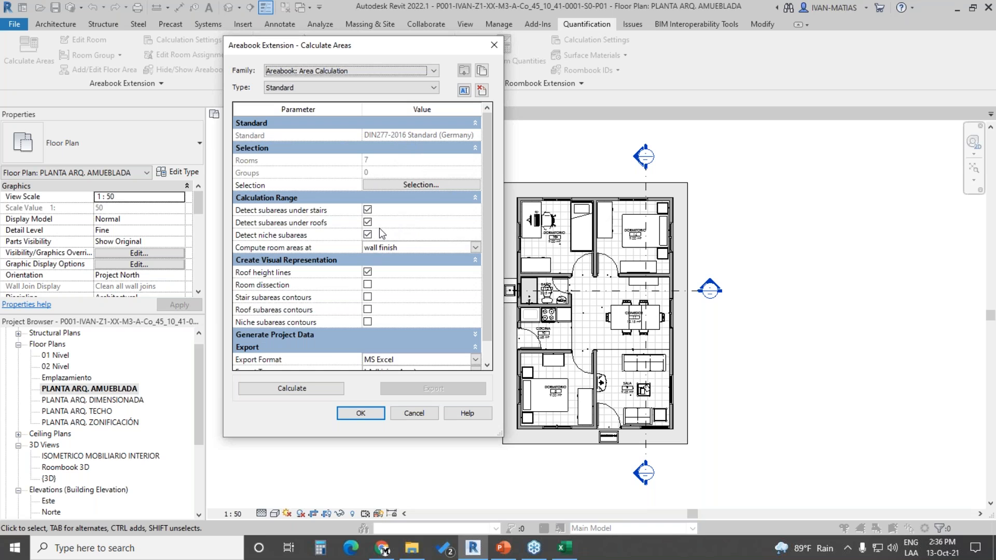
pyautogui.click(421, 185)
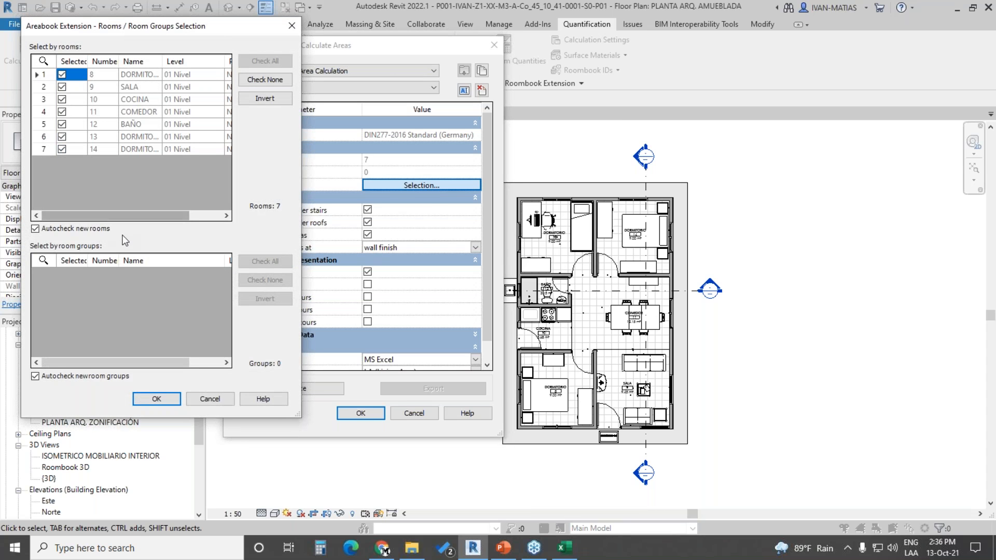
pyautogui.click(209, 399)
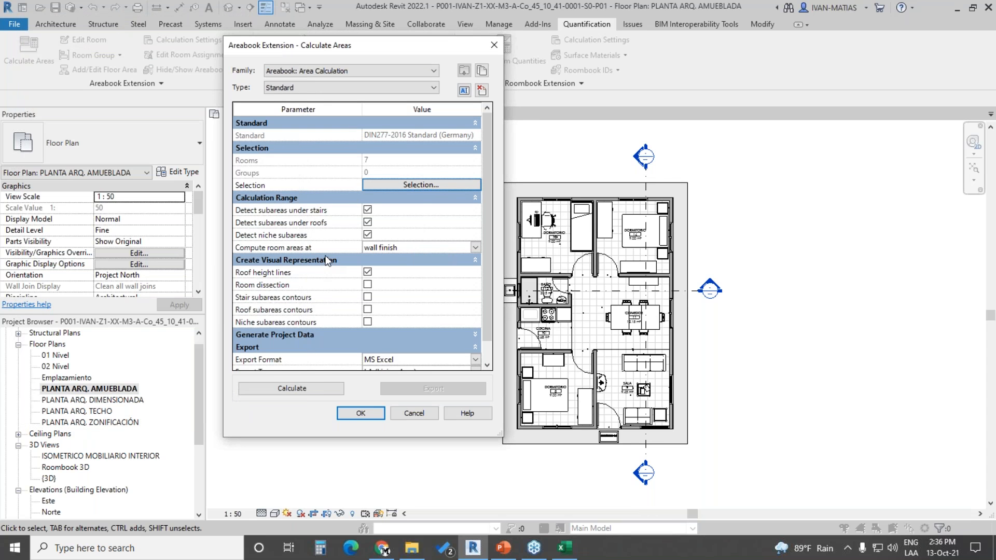
# Step: Compute the room areas at wall finish and set the export type to LA (Living Area)
pyautogui.click(477, 250)
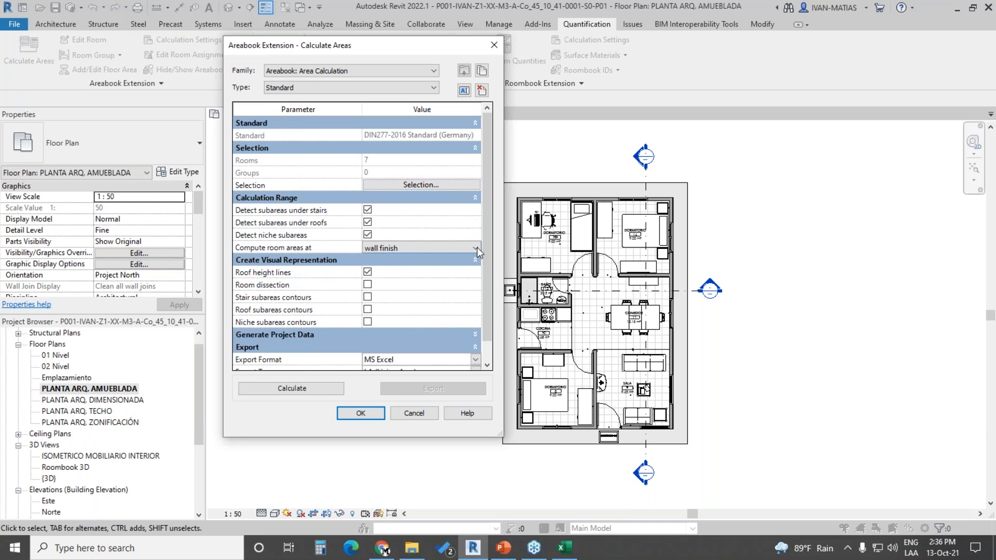
pyautogui.click(477, 250)
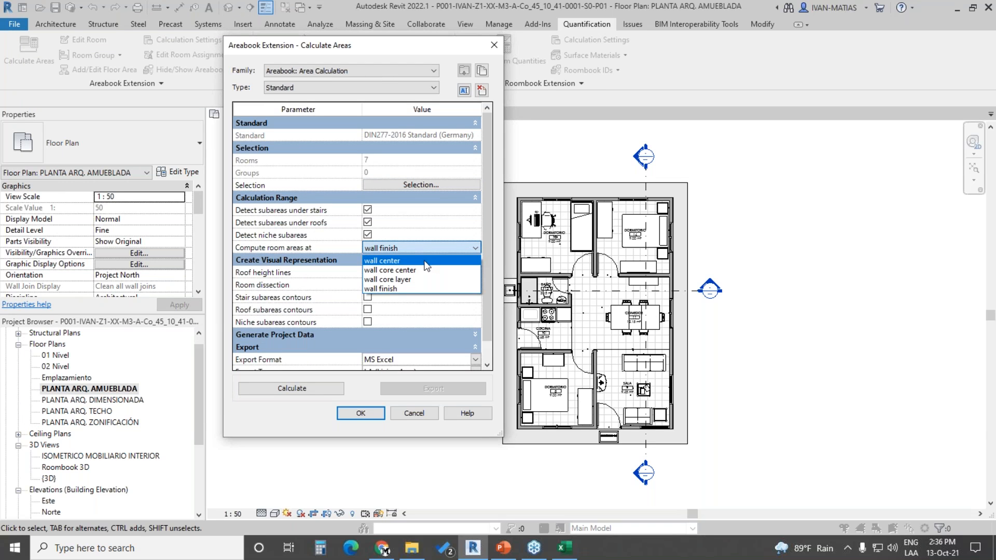
pyautogui.click(413, 288)
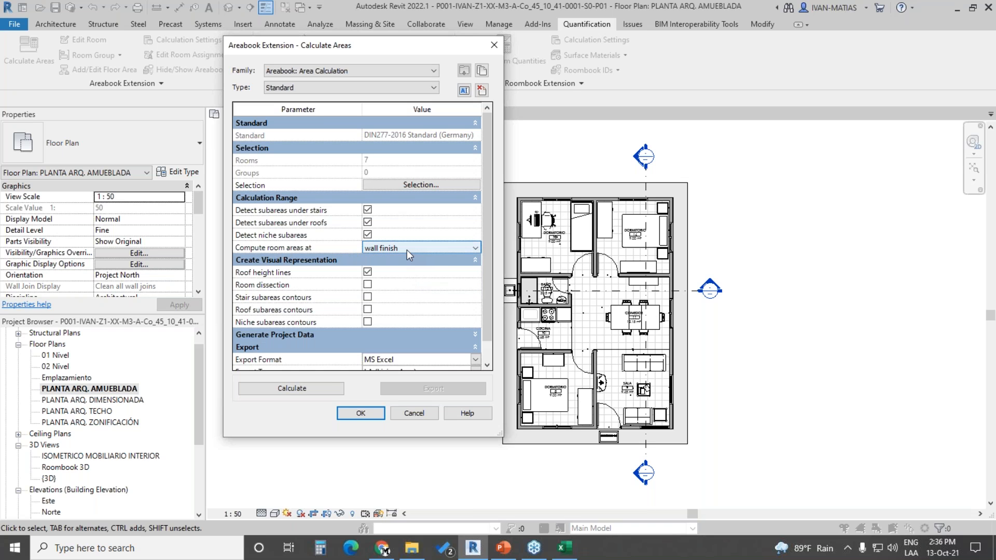
pyautogui.moveTo(489, 230); pyautogui.dragTo(492, 248)
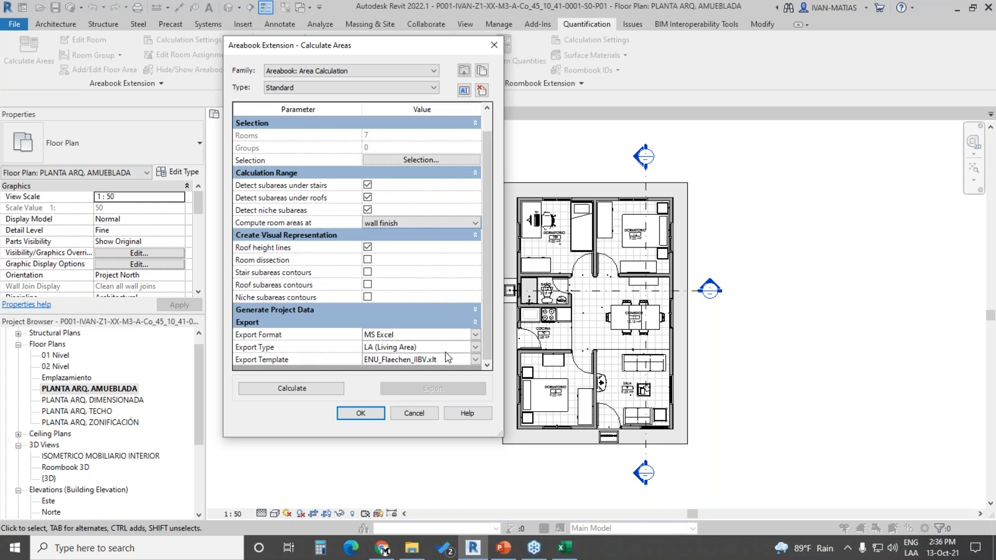
pyautogui.click(475, 348)
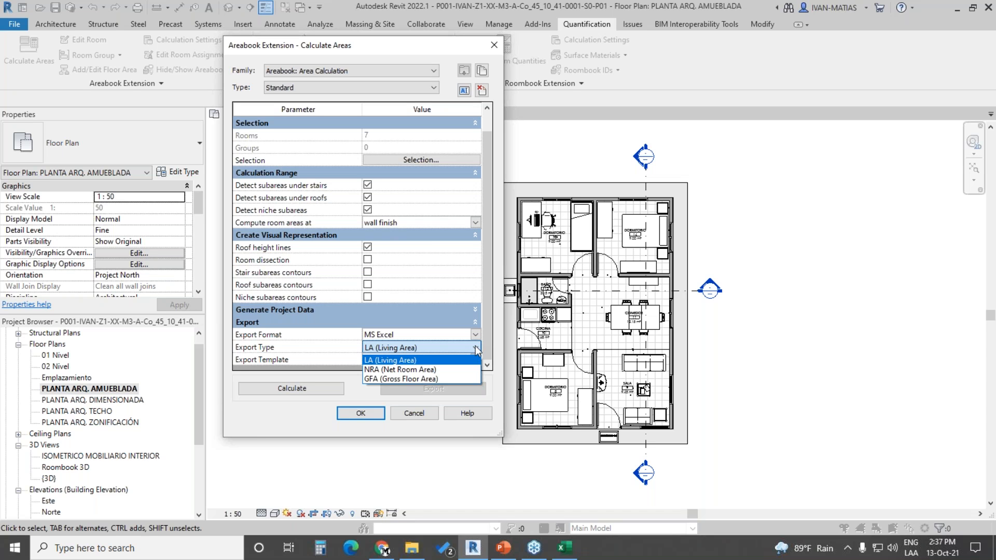
pyautogui.click(428, 361)
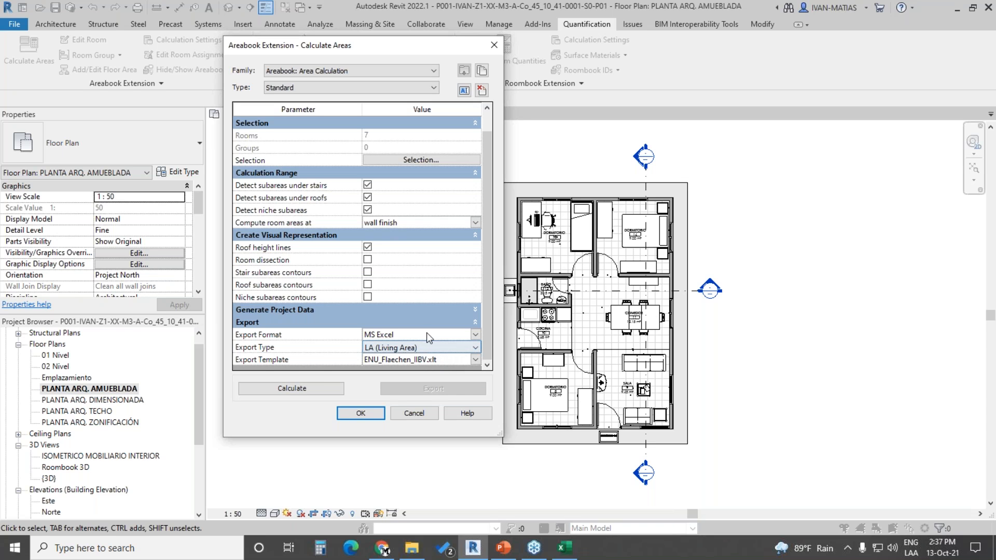
# Step: Calculate the areas, show the Generate Project Data options and export the results to MS Excel
pyautogui.click(292, 388)
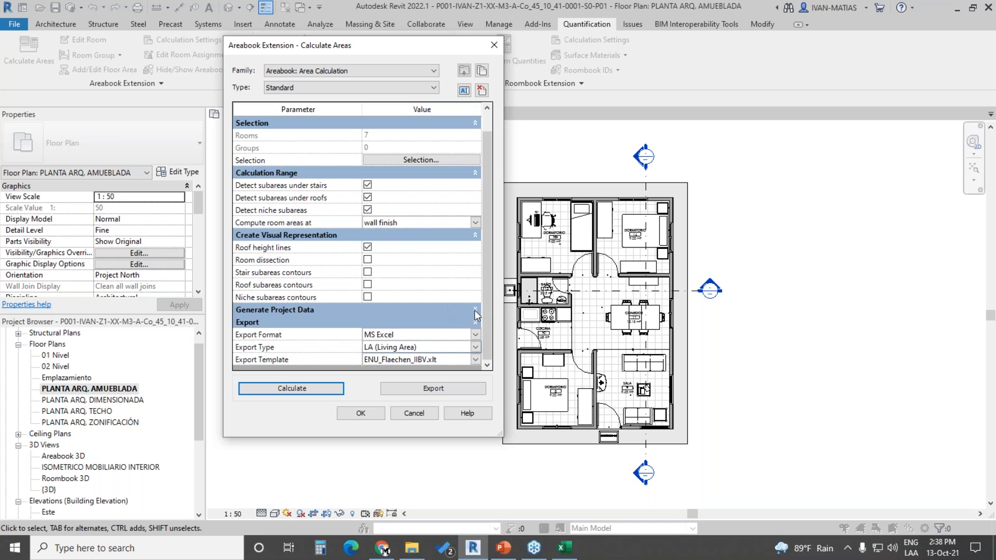
pyautogui.click(476, 311)
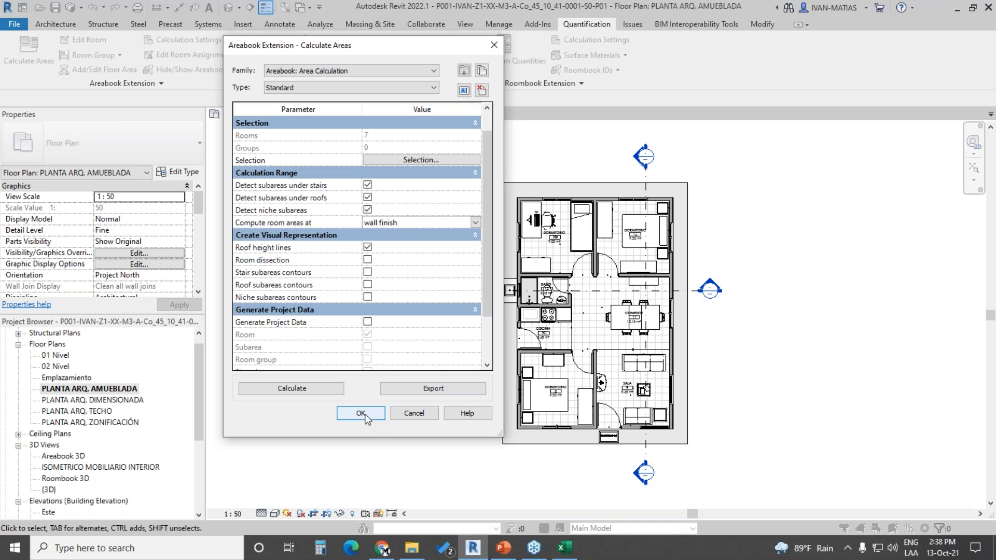
pyautogui.click(429, 390)
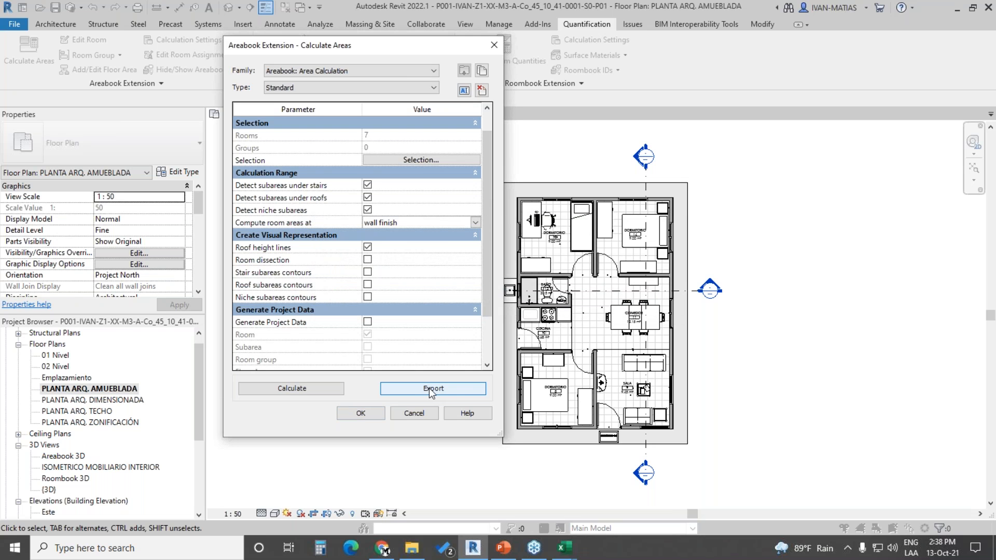
# Step: Switch to Excel and show the exported ENU_Flaechen living area workbook at full window size
pyautogui.click(567, 548)
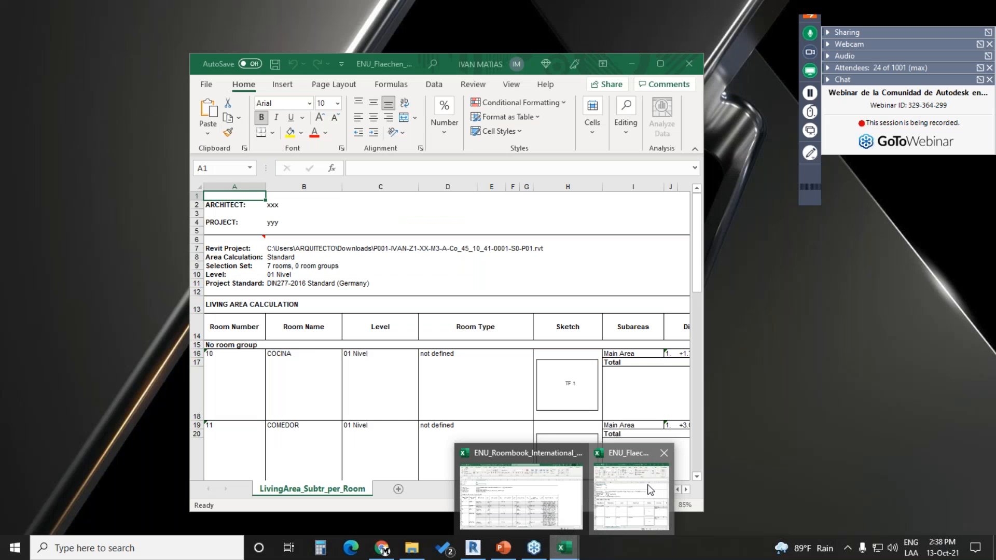
pyautogui.click(631, 495)
pyautogui.click(661, 63)
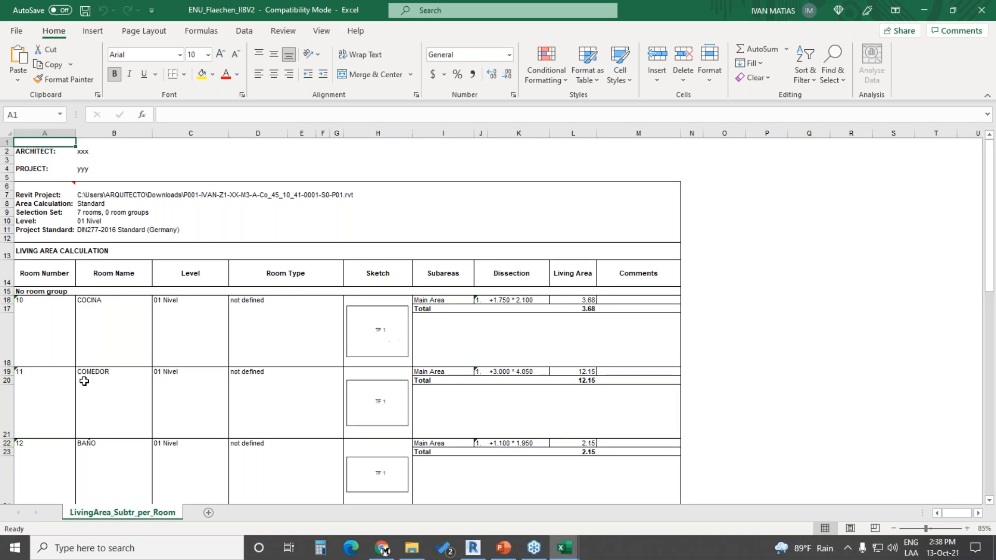
# Step: Review the LivingArea_Subtr_per_Room sheet from COCINA to SALA, including dissections, living areas and the total of all rooms
pyautogui.scroll(-7, 135, 358)
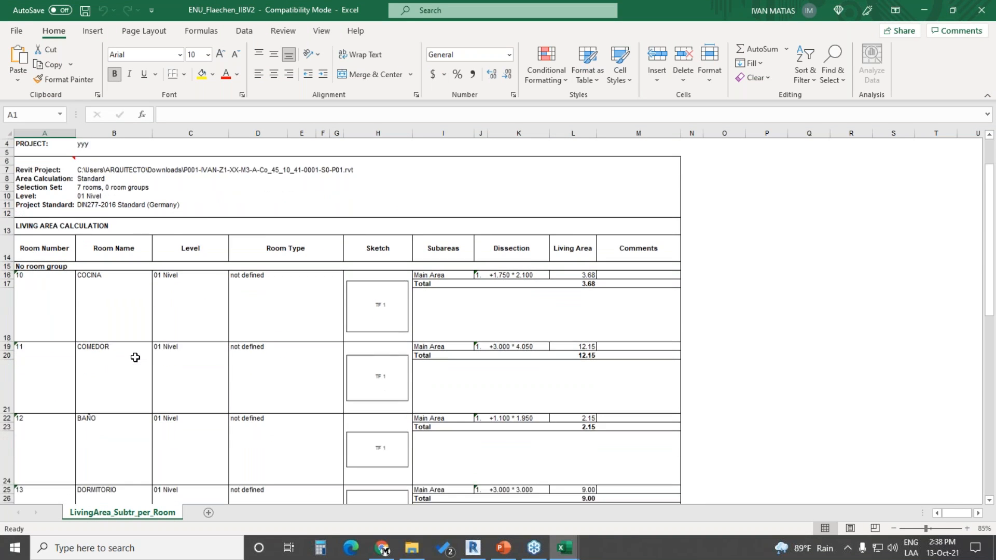
pyautogui.scroll(-2, 136, 358)
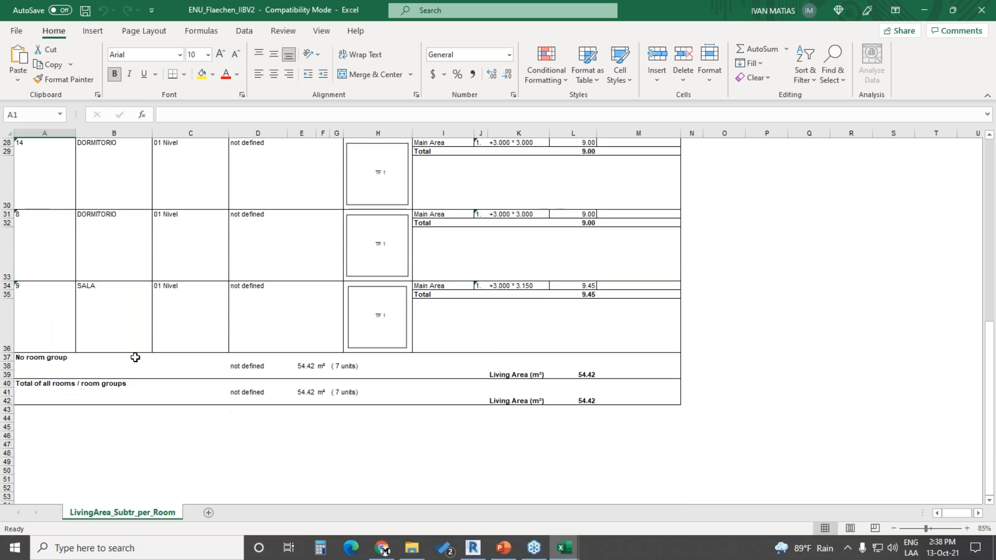
pyautogui.scroll(4, 135, 357)
pyautogui.scroll(3, 135, 358)
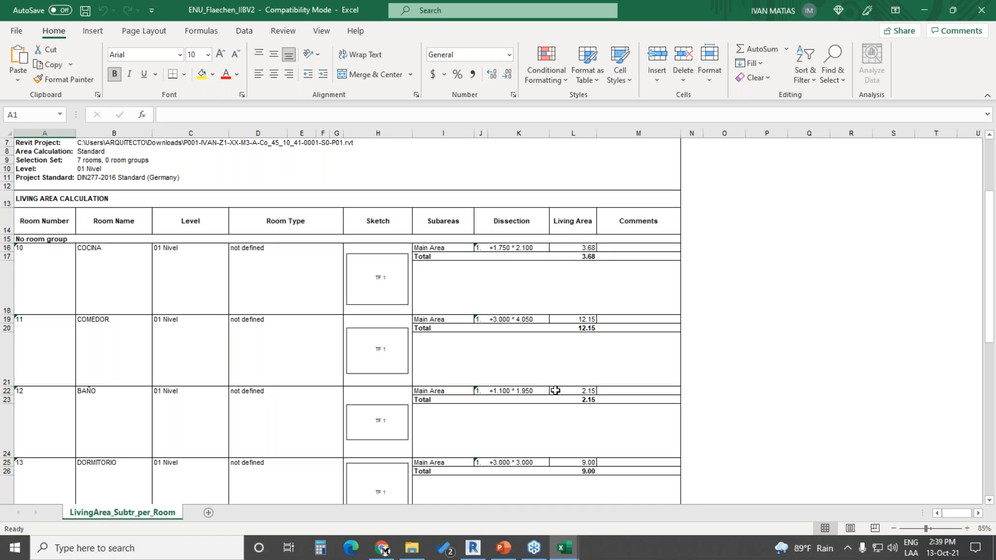
pyautogui.scroll(-3, 477, 373)
pyautogui.scroll(-3, 477, 373)
pyautogui.scroll(-2, 477, 372)
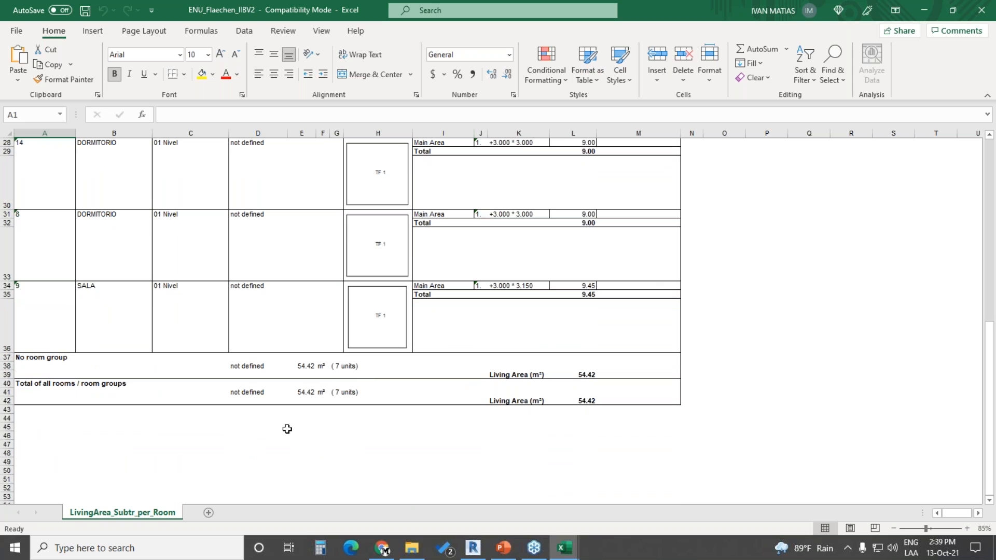
# Step: Return from the living area workbook to Revit and accept the Areabook area calculation dialog
pyautogui.scroll(9, 558, 308)
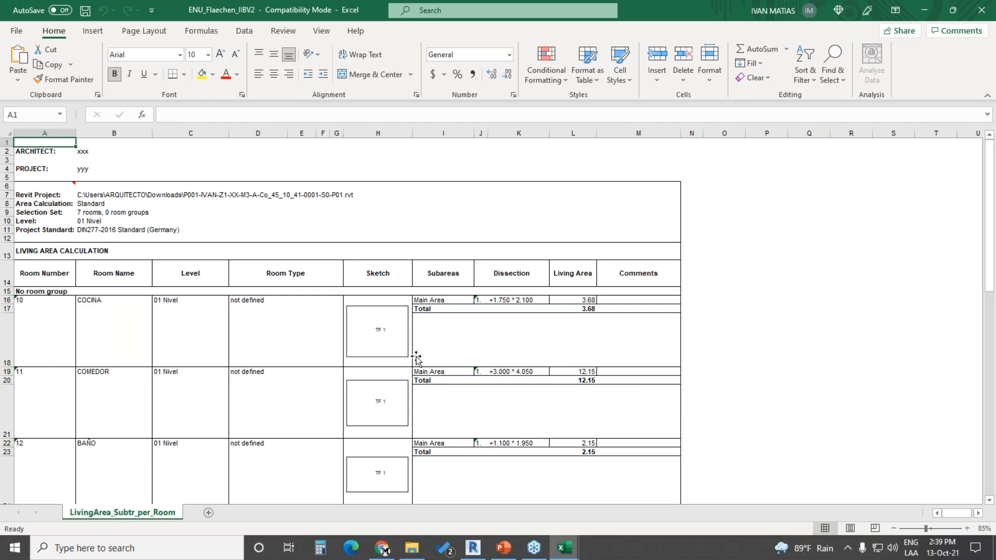
pyautogui.click(472, 549)
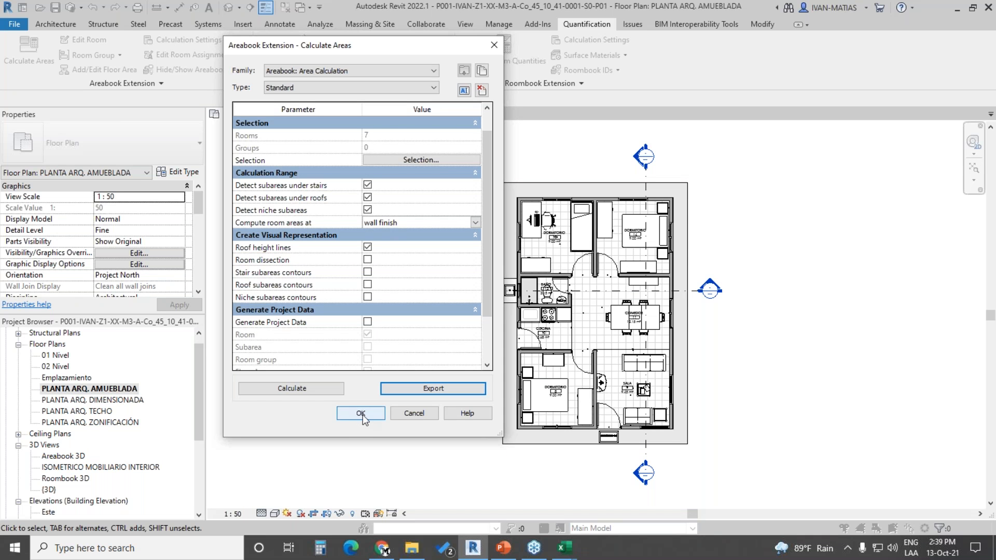
pyautogui.click(362, 414)
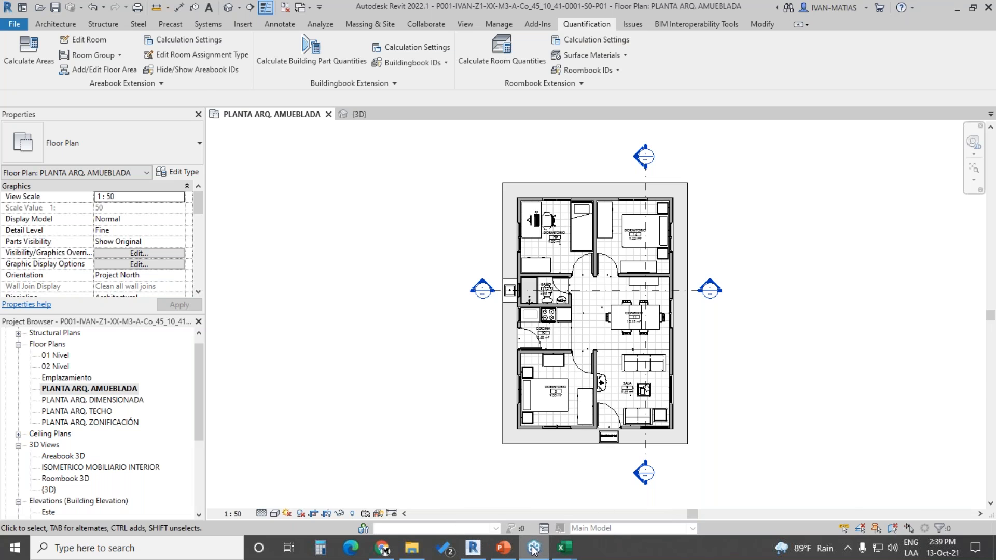
# Step: Switch to the PowerPoint presentation and advance from the Areabook slide to the Buildingbook definition
pyautogui.click(504, 548)
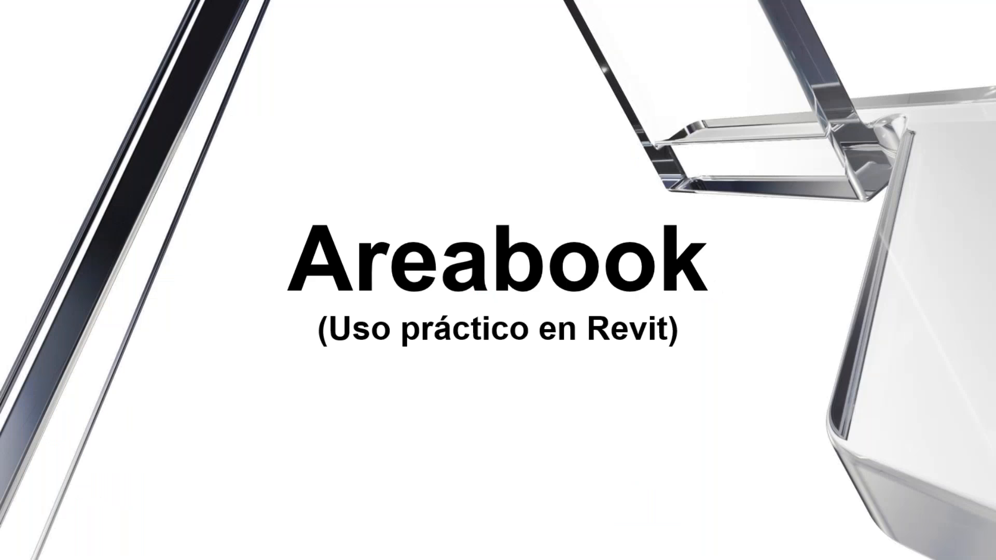
pyautogui.press('Right')
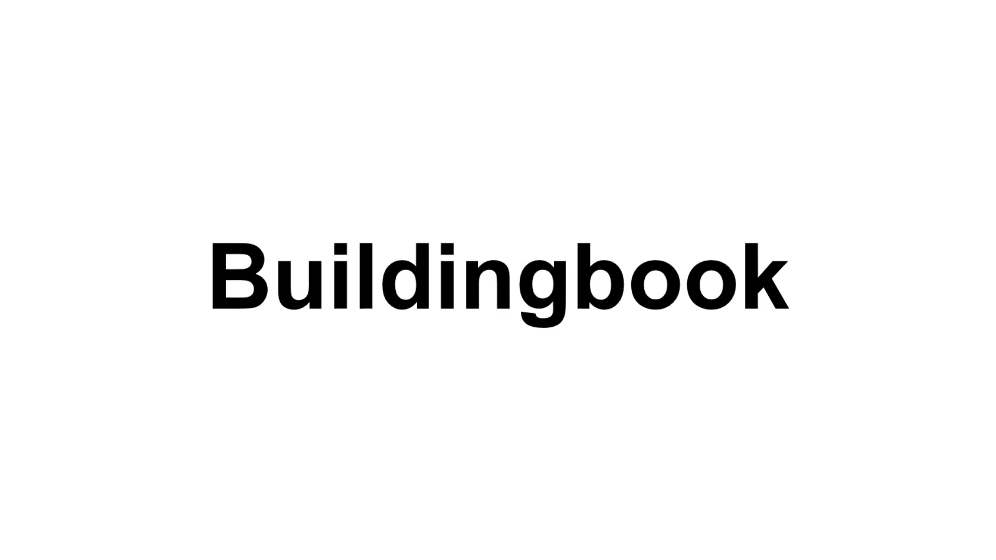
pyautogui.press('Right')
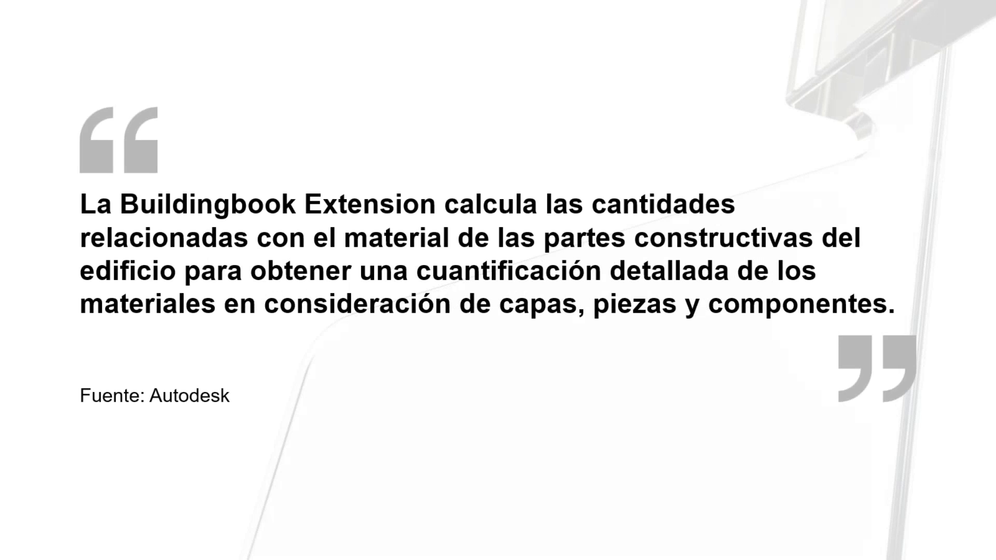
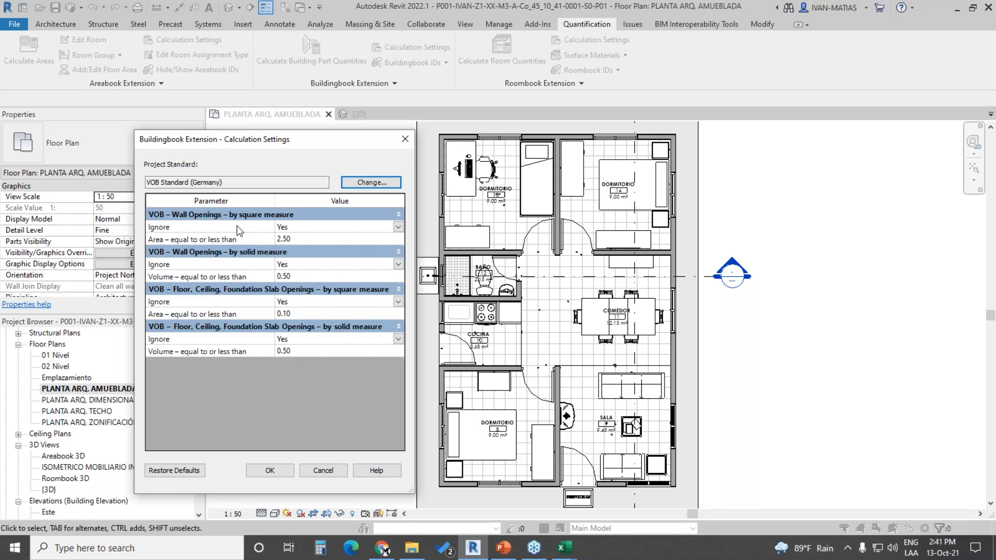
# Step: Try setting Ignore to No for VOB wall openings by square measure and discard the Buildingbook calculation settings
pyautogui.click(399, 227)
pyautogui.click(398, 227)
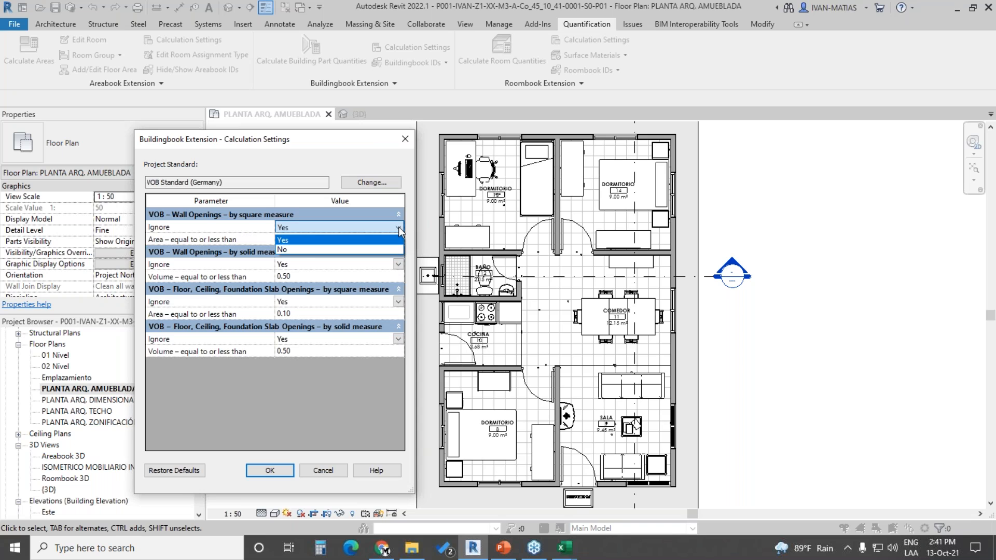
pyautogui.click(294, 253)
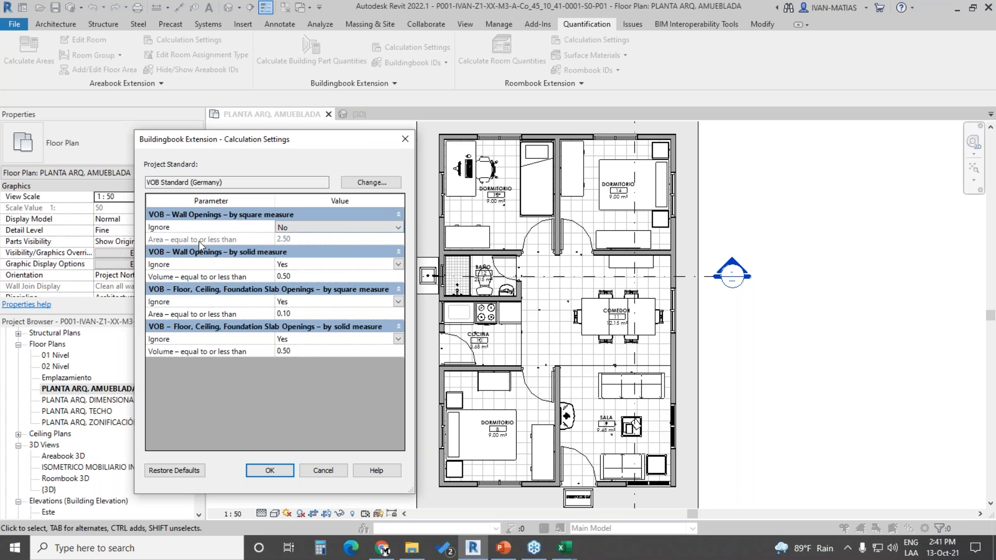
pyautogui.click(301, 240)
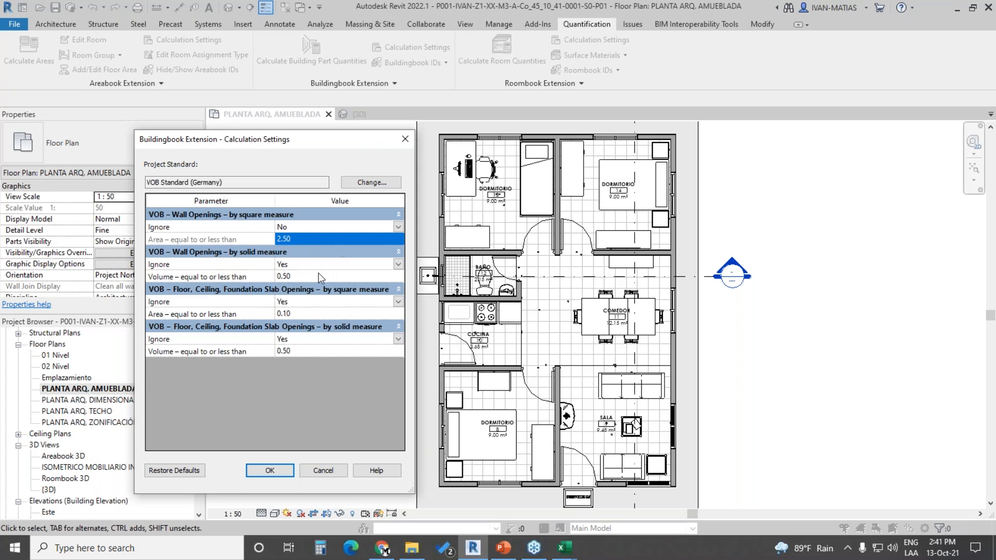
pyautogui.click(405, 139)
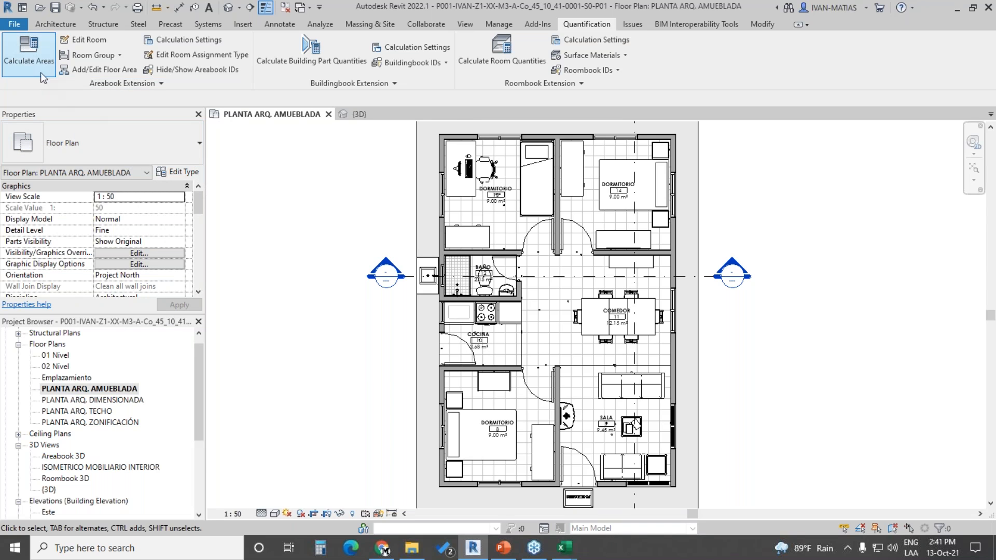
# Step: Start calculating building part quantities and keep the selection method at Filter elements on dialog
pyautogui.click(311, 55)
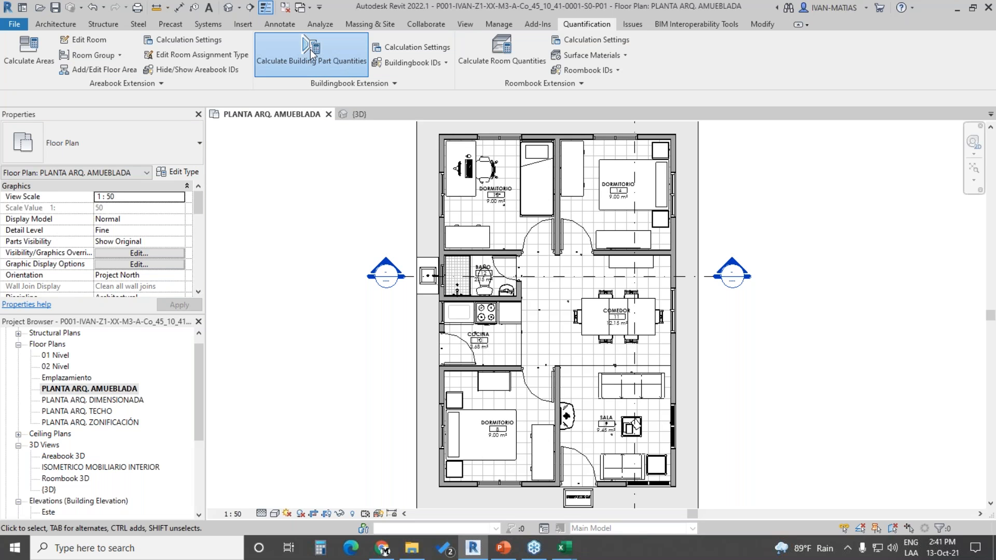
pyautogui.moveTo(201, 28); pyautogui.dragTo(413, 79)
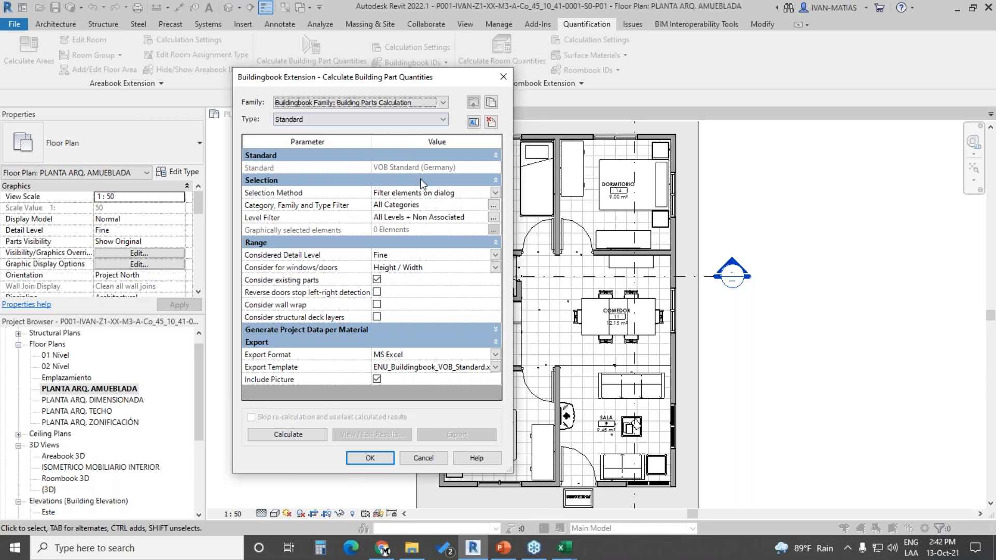
pyautogui.click(495, 196)
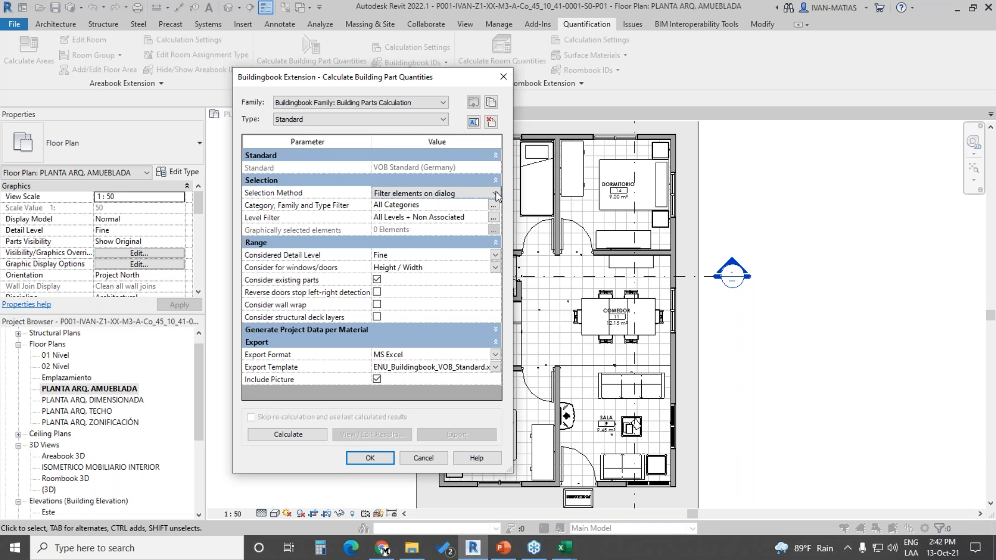
pyautogui.click(496, 195)
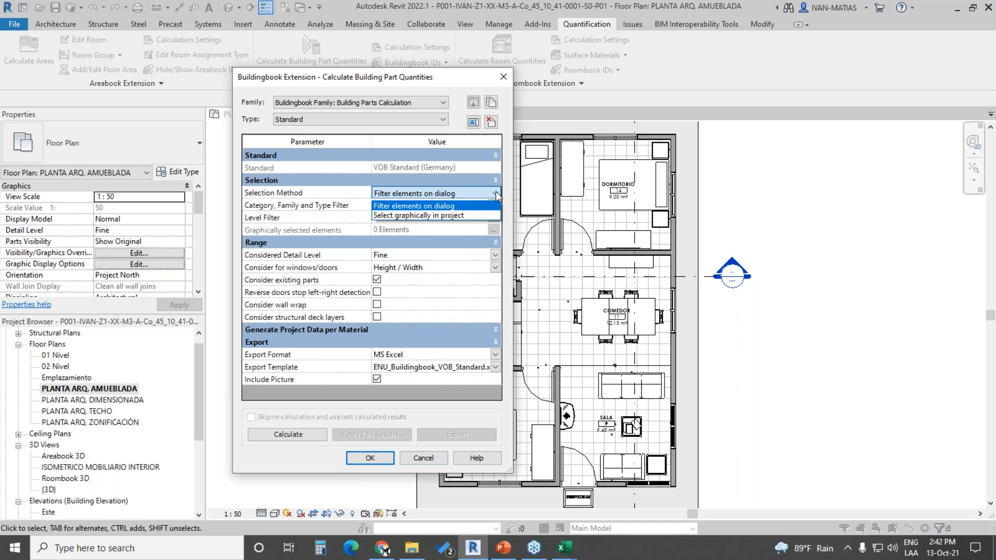
pyautogui.click(475, 205)
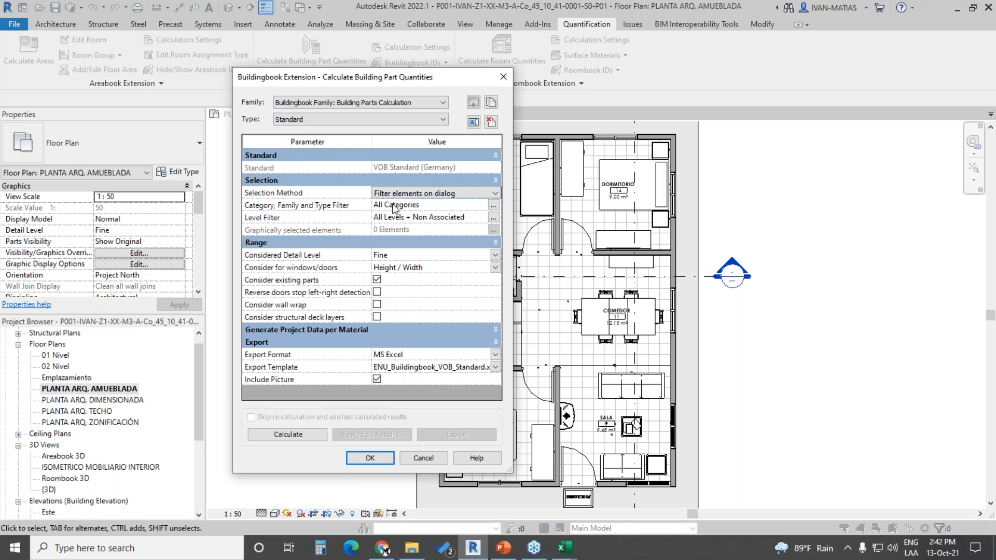
# Step: Restrict the category, family and type filter to Basic Walls, including Exterior-150mm-CMU and Interior-150mm-CMU
pyautogui.click(494, 206)
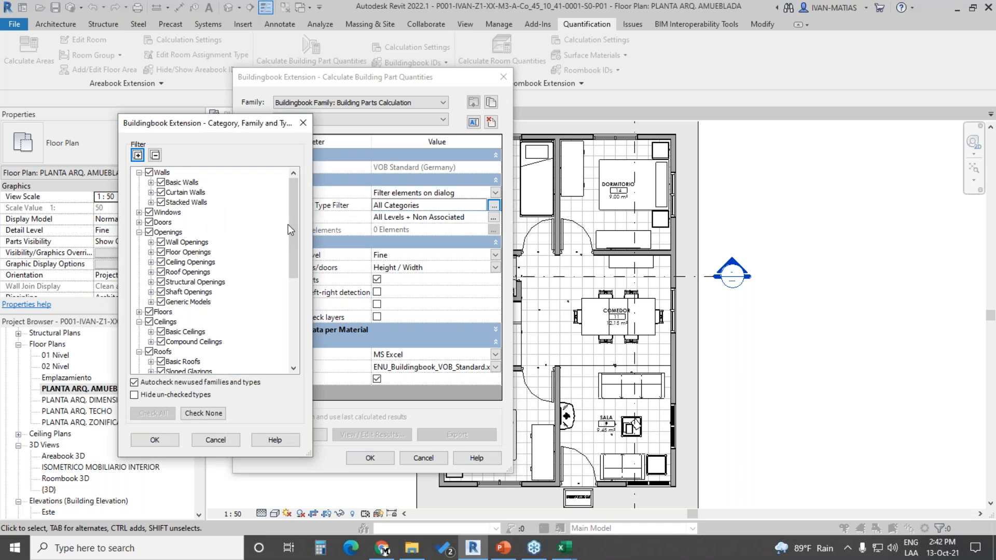
pyautogui.click(205, 414)
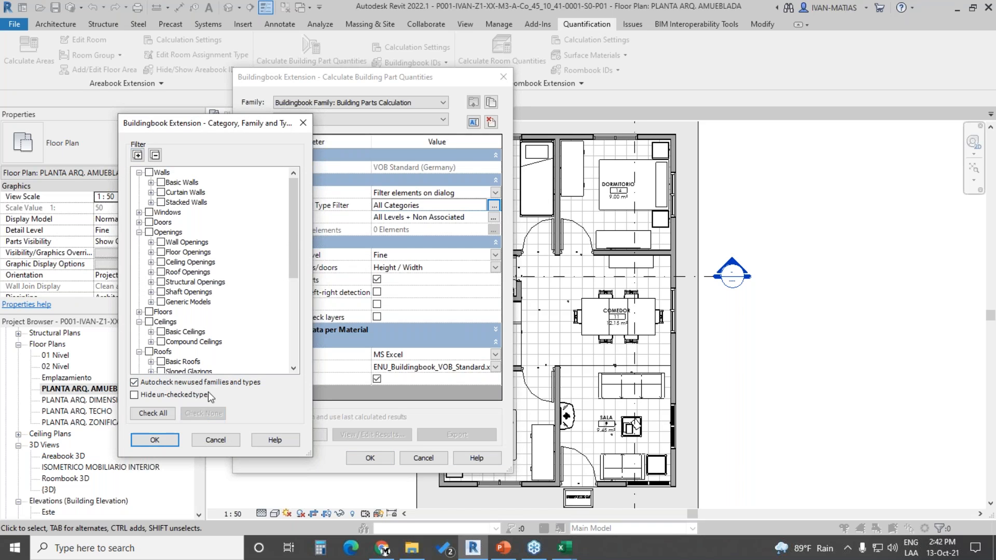
pyautogui.click(161, 183)
pyautogui.click(151, 183)
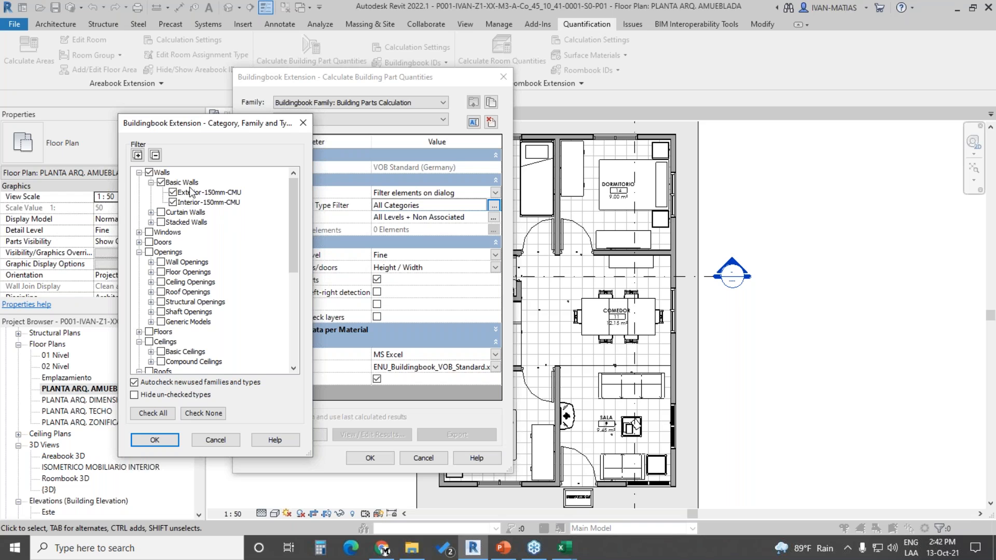
pyautogui.click(155, 440)
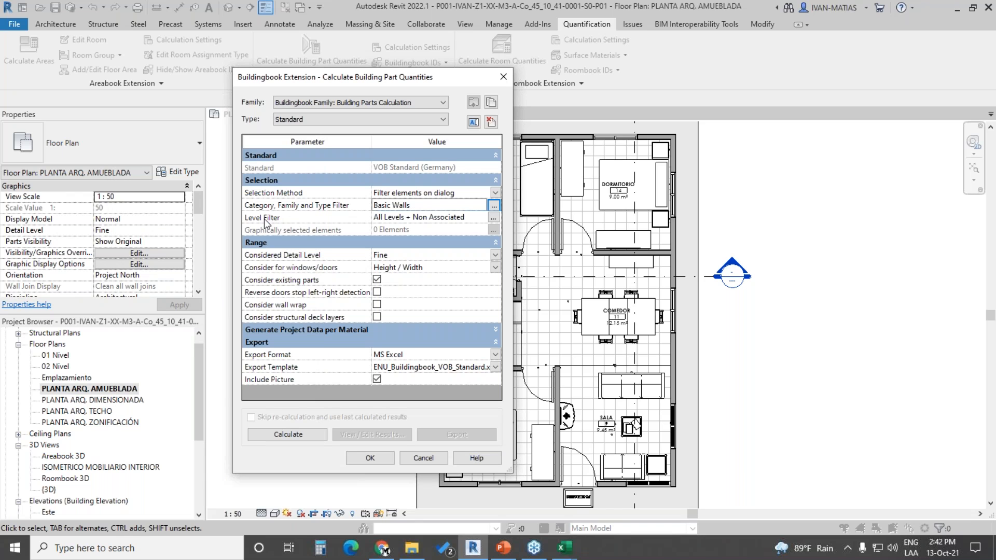
# Step: Limit the level filter to 01 Nivel and 02 Nivel by excluding 00 Acera and Non Associated
pyautogui.click(494, 218)
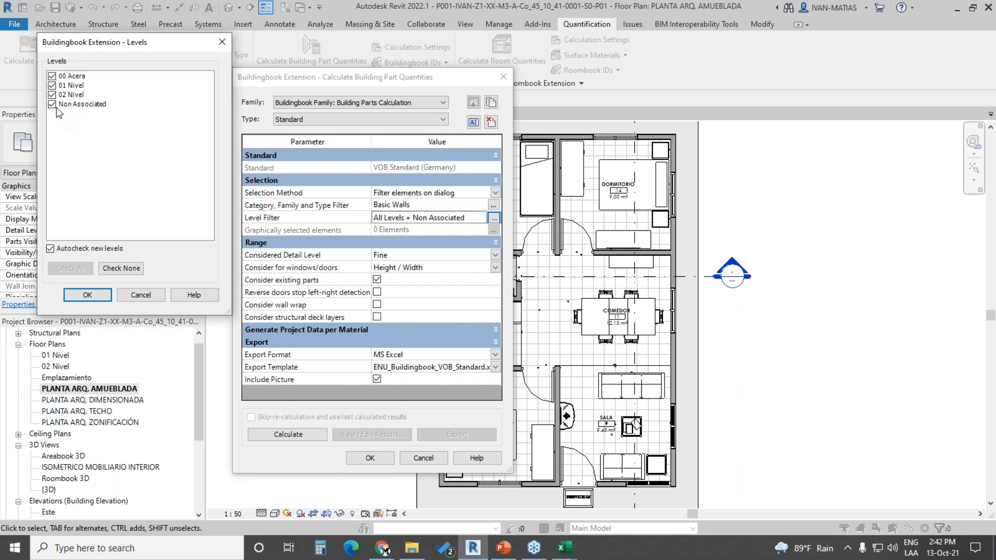
pyautogui.click(54, 106)
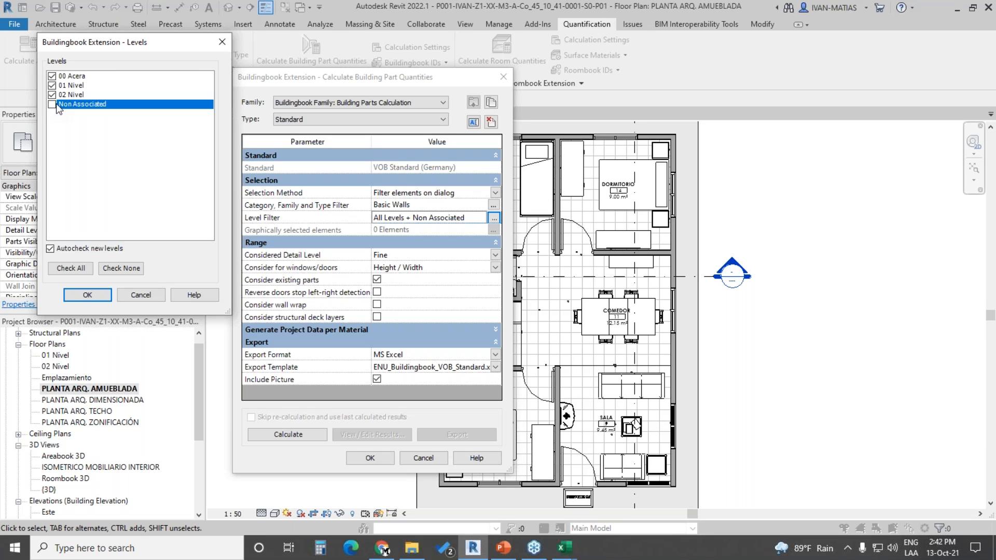
pyautogui.click(52, 76)
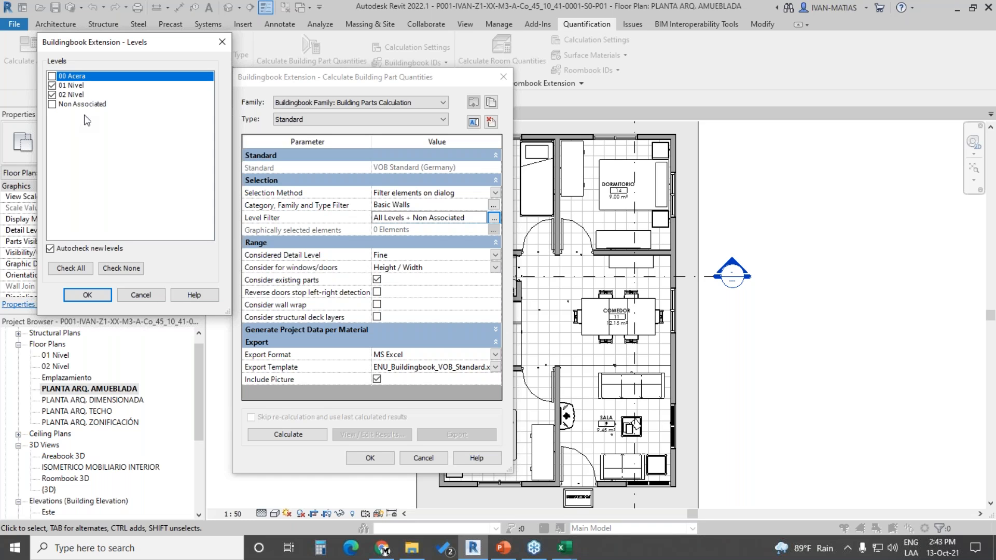
pyautogui.click(100, 300)
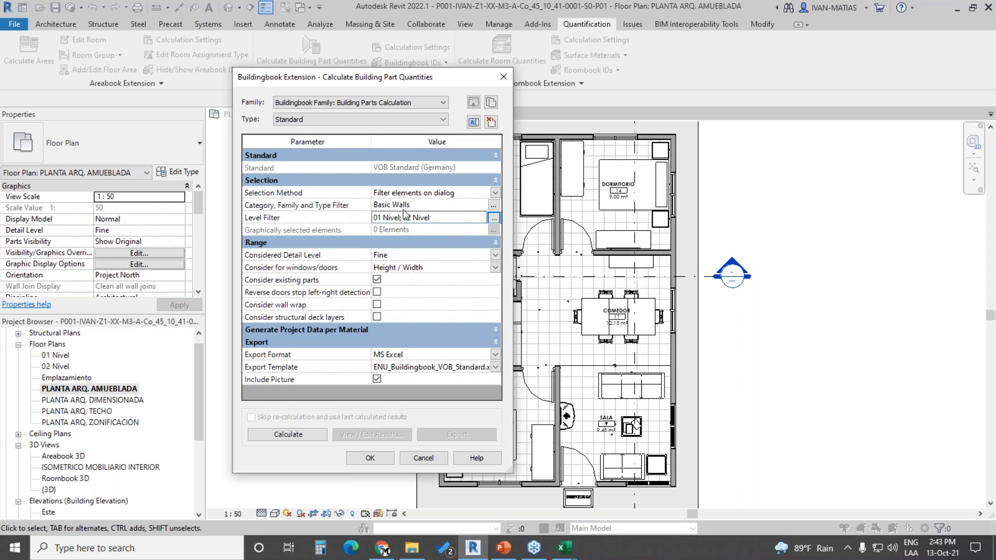
# Step: Try the Select graphically in project method and enlarge its selection dialog and Category column
pyautogui.click(496, 193)
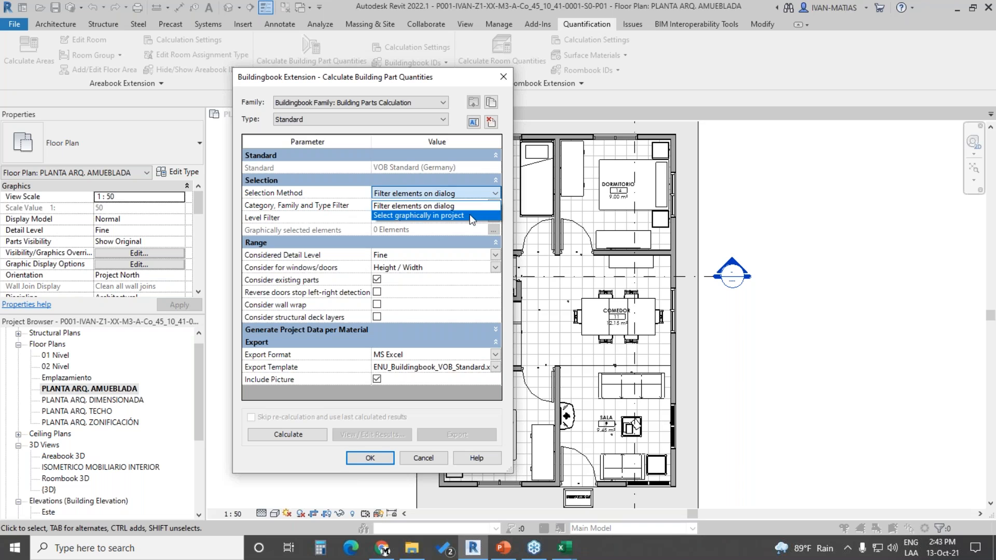
pyautogui.click(469, 215)
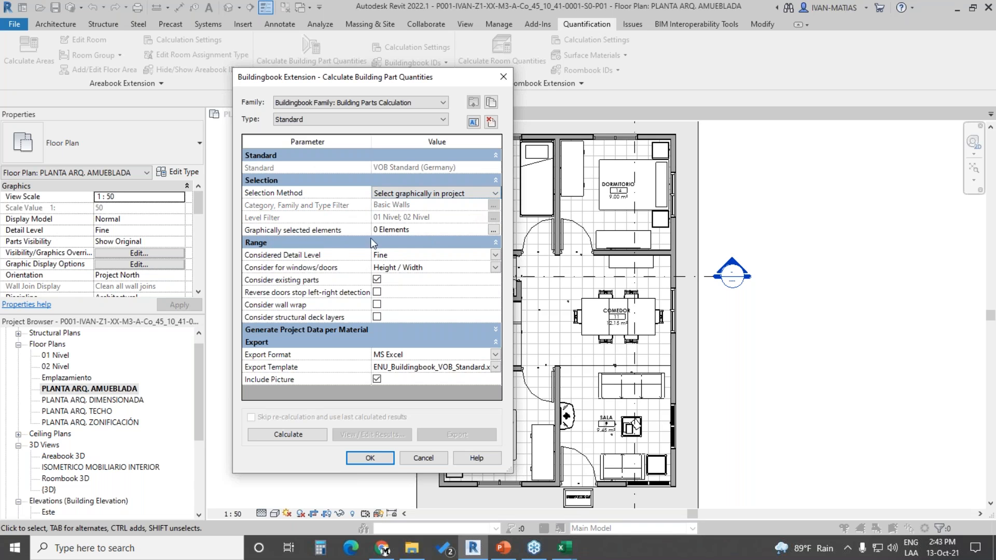
pyautogui.click(494, 229)
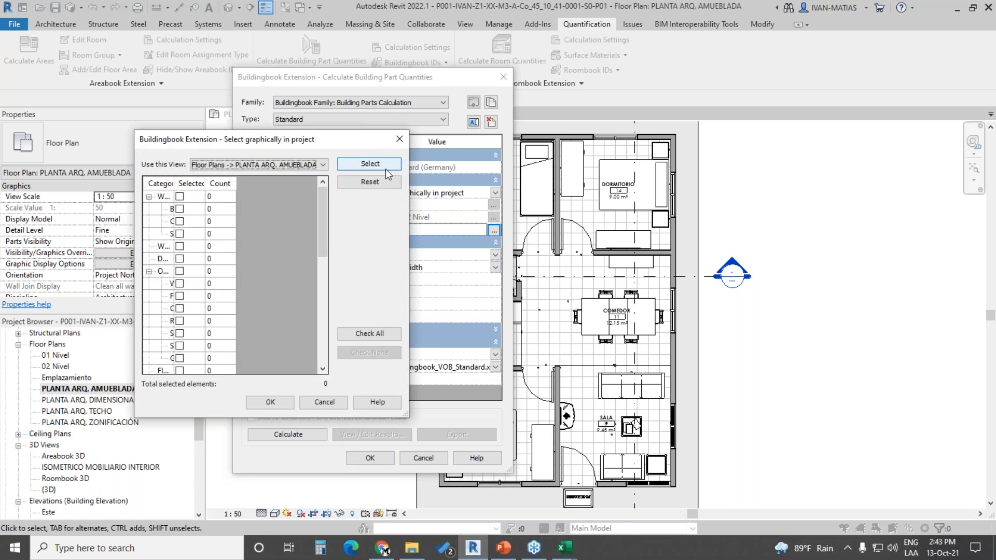
pyautogui.moveTo(409, 218); pyautogui.dragTo(651, 226)
pyautogui.moveTo(177, 184); pyautogui.dragTo(295, 184)
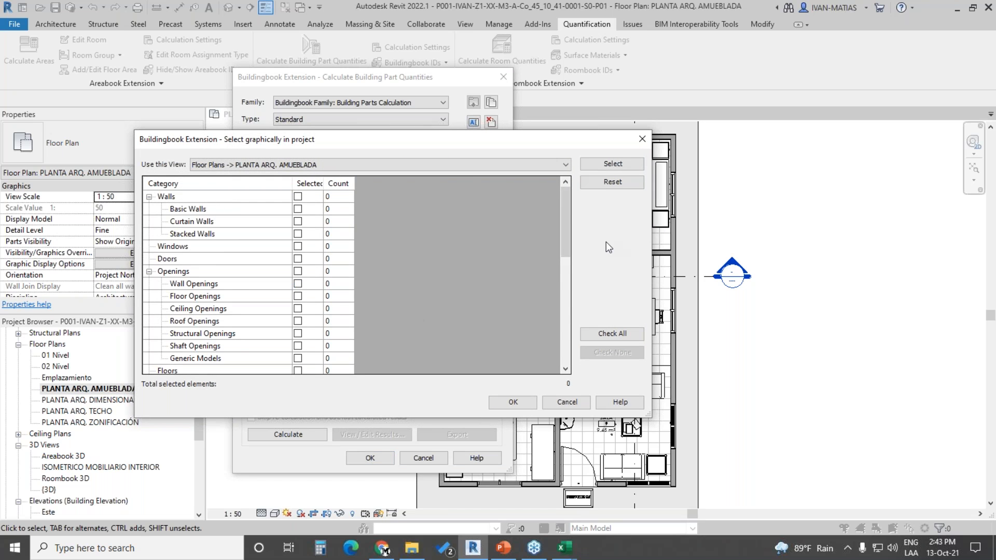
# Step: Try window-selecting elements in the PLANTA ARQ. AMUEBLADA plan, cancel the selection and restore the Filter elements on dialog method
pyautogui.click(610, 165)
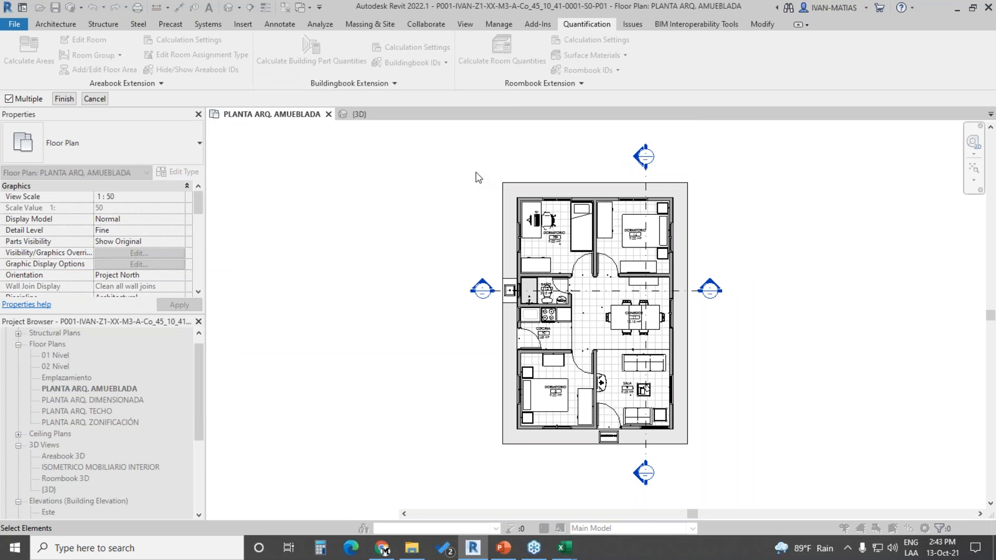
pyautogui.moveTo(466, 164); pyautogui.dragTo(693, 339)
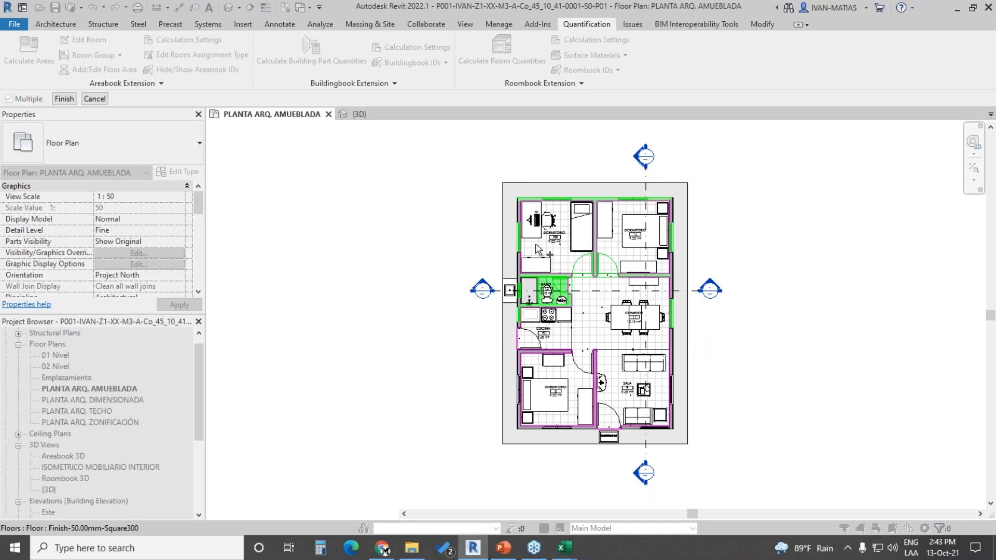
pyautogui.click(64, 99)
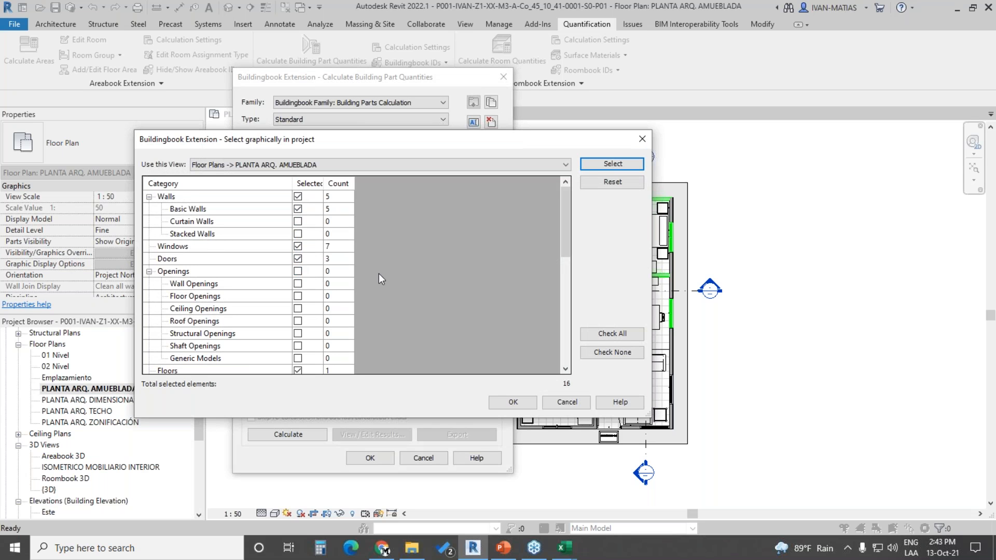
pyautogui.click(567, 403)
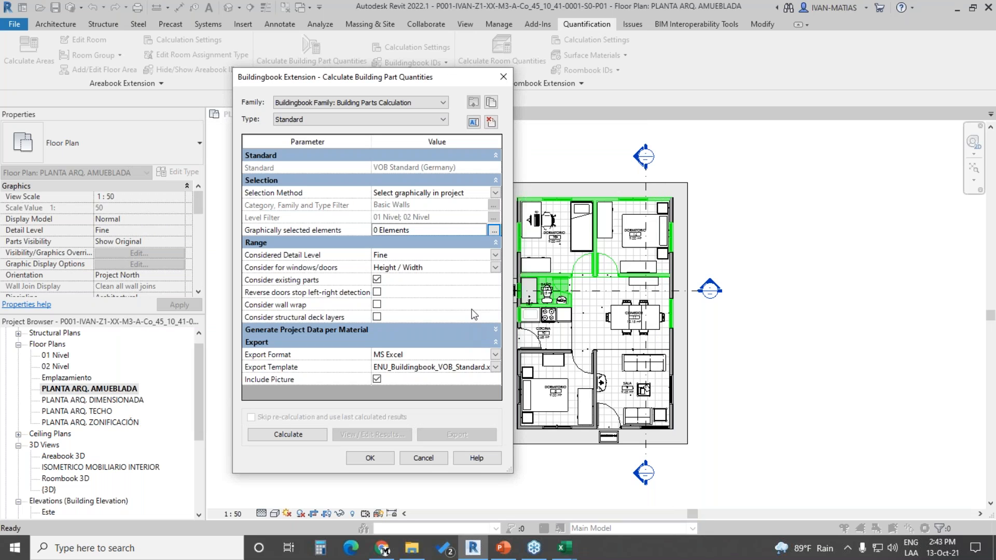
pyautogui.click(494, 193)
pyautogui.click(469, 207)
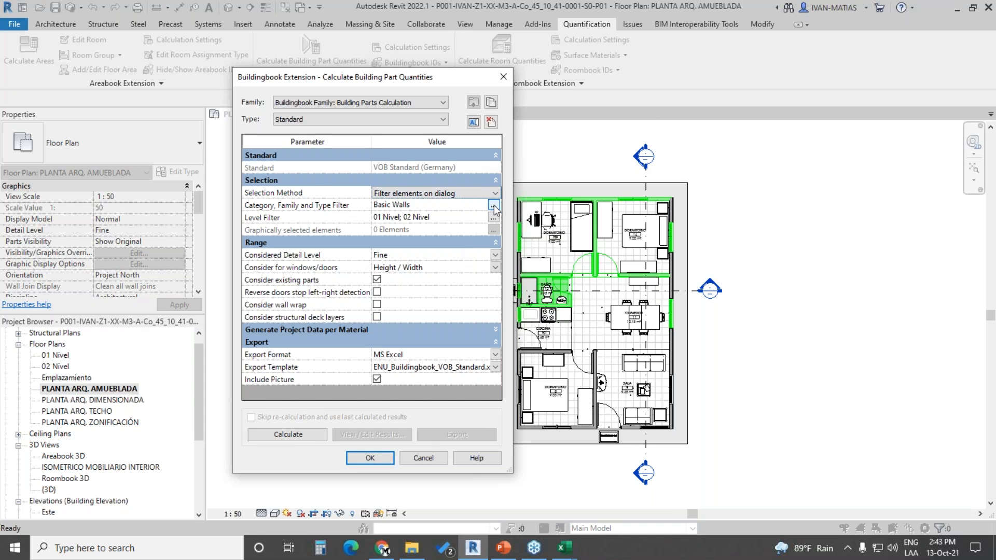
# Step: Check the wall types included under Basic Walls in the category, family and type filter
pyautogui.click(493, 206)
pyautogui.click(151, 182)
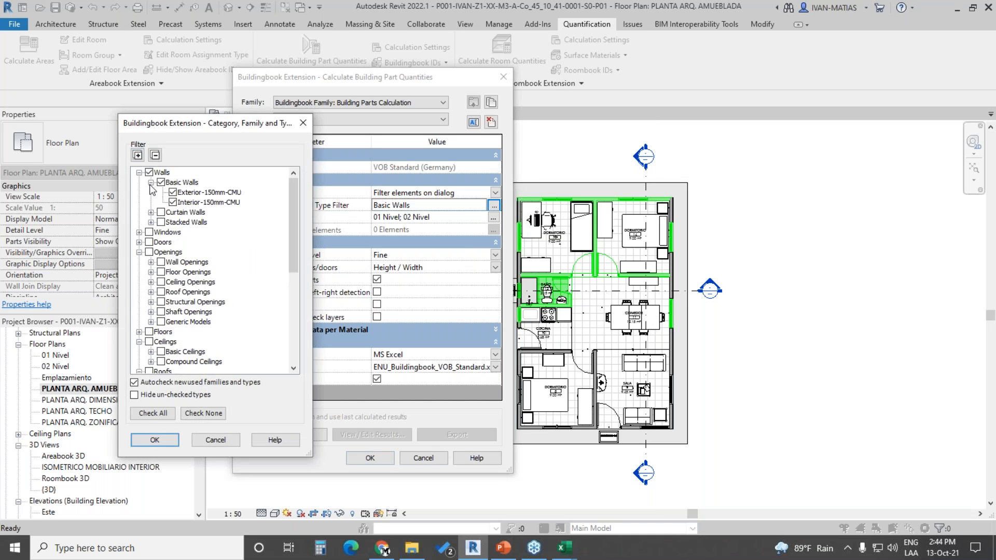
pyautogui.click(155, 440)
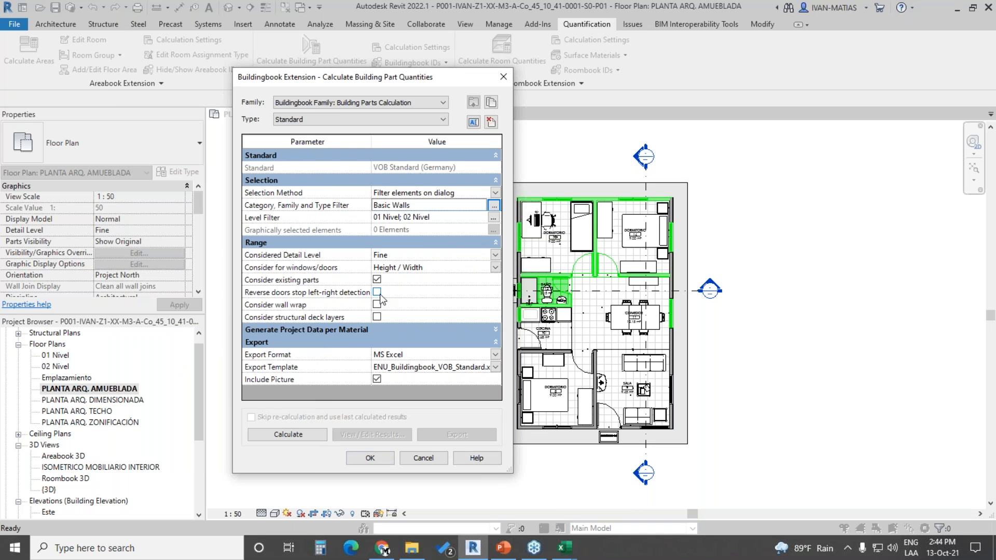
# Step: Check the detail level and window/door range settings, reveal the per-material project data options, and calculate the basic wall quantities
pyautogui.click(415, 257)
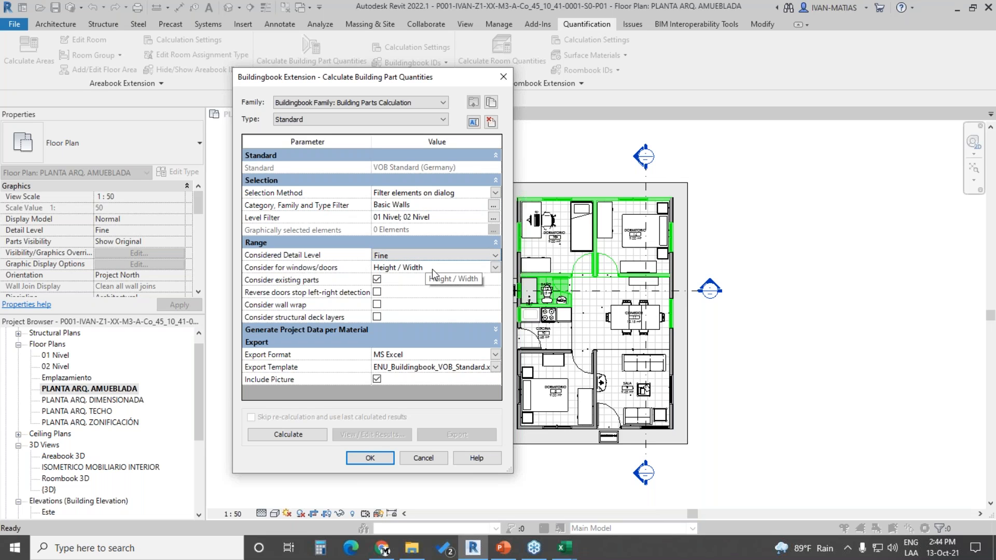
pyautogui.click(432, 270)
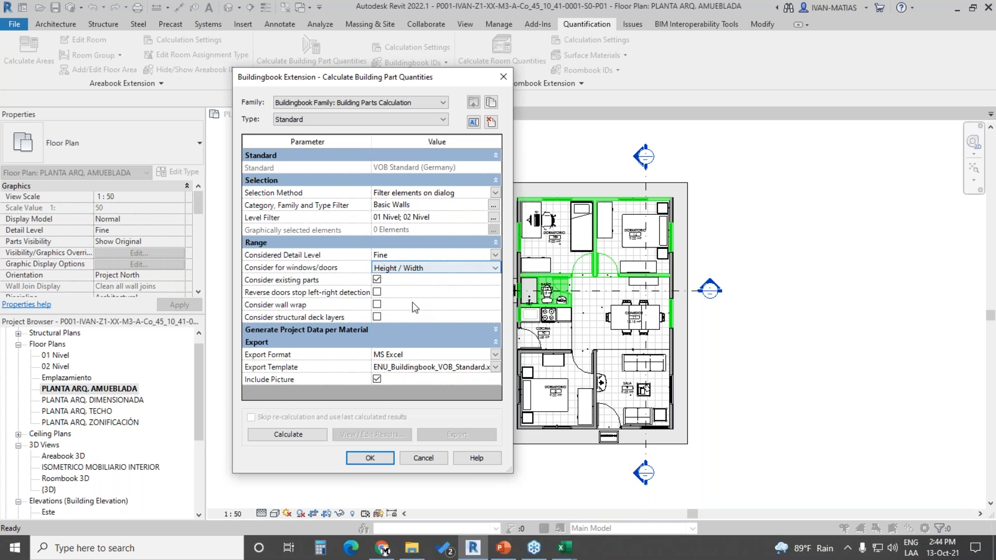
pyautogui.click(495, 331)
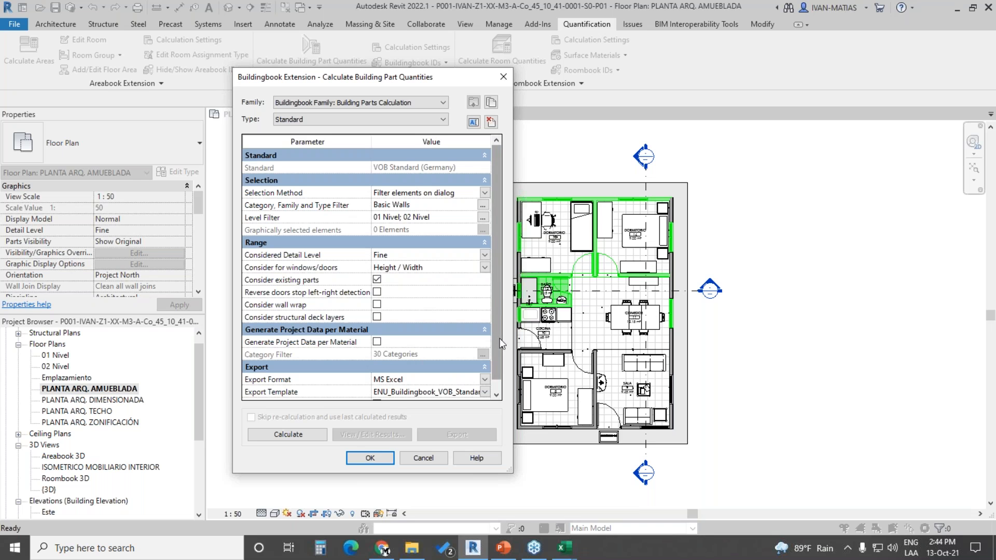
pyautogui.scroll(-1, 502, 296)
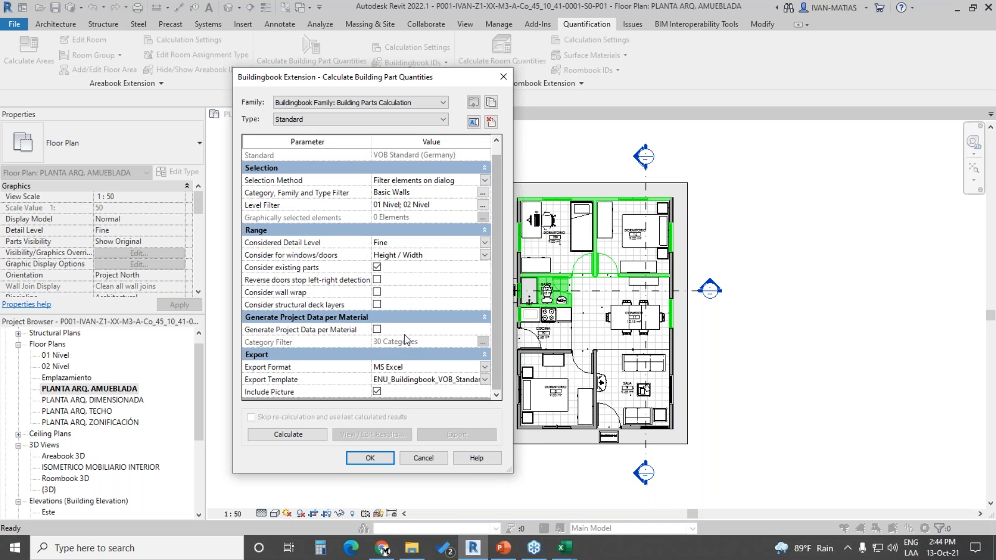
pyautogui.click(309, 434)
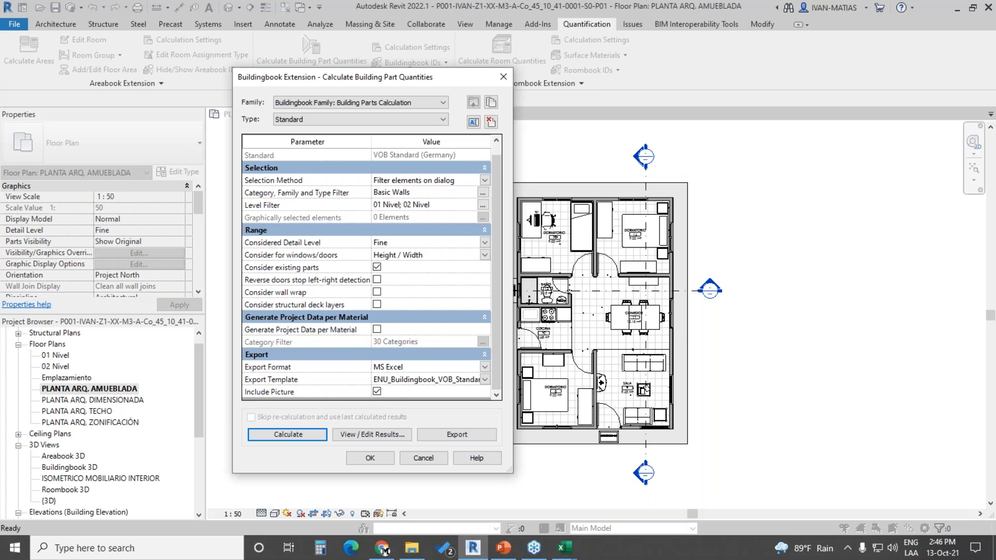
# Step: View the calculated results for the Exterior-150mm-CMU walls, expanding Basic Wall1's layers and widening the Element and Material columns
pyautogui.click(373, 435)
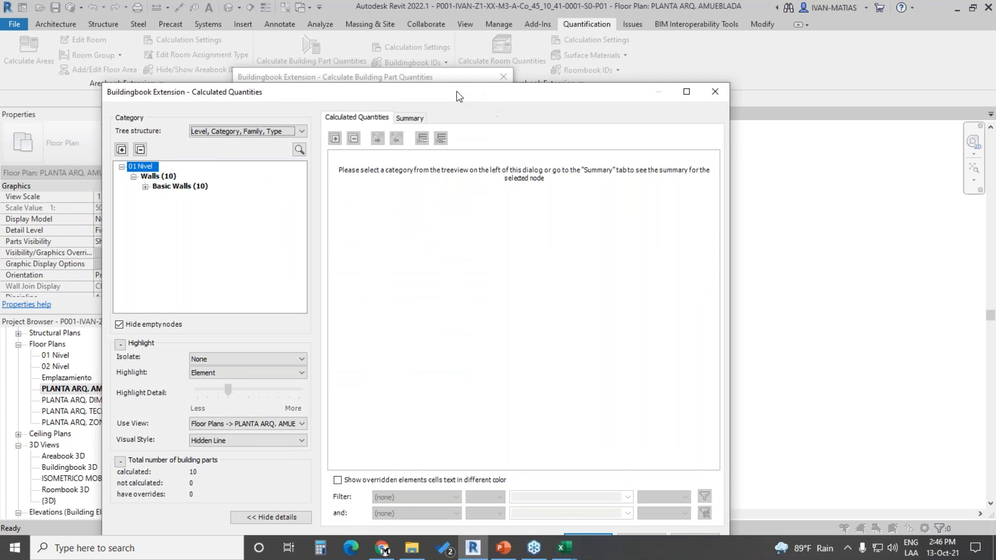
pyautogui.moveTo(457, 91); pyautogui.dragTo(516, 15)
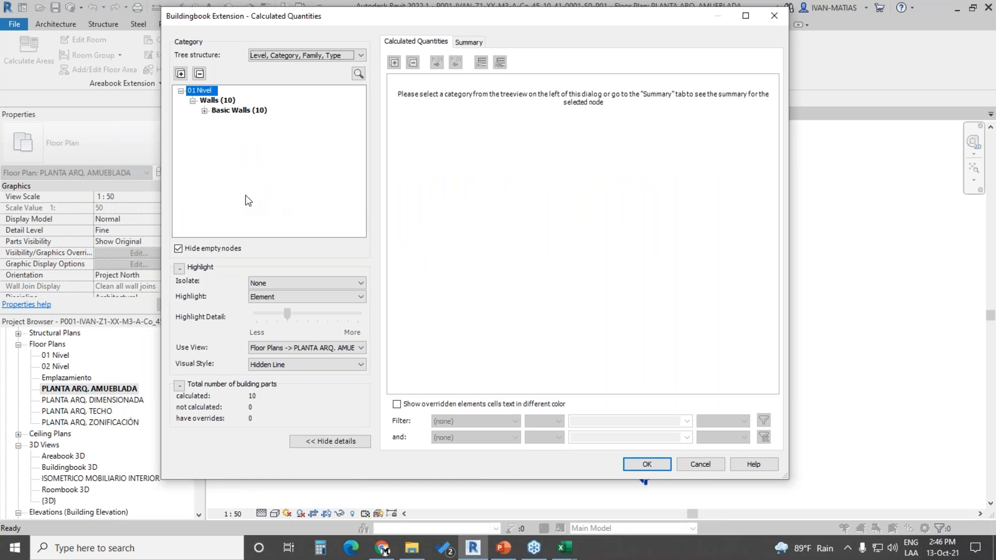
pyautogui.click(204, 111)
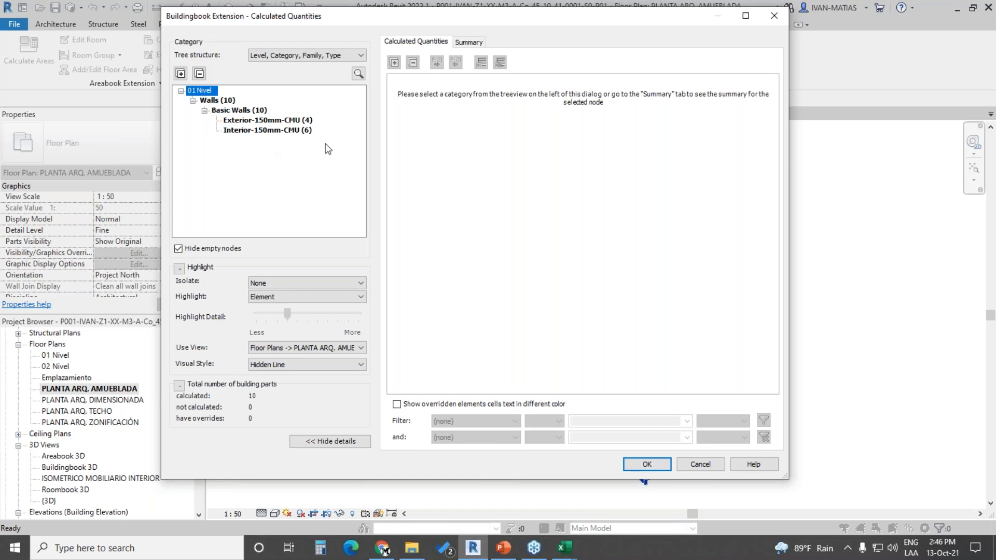
pyautogui.click(298, 121)
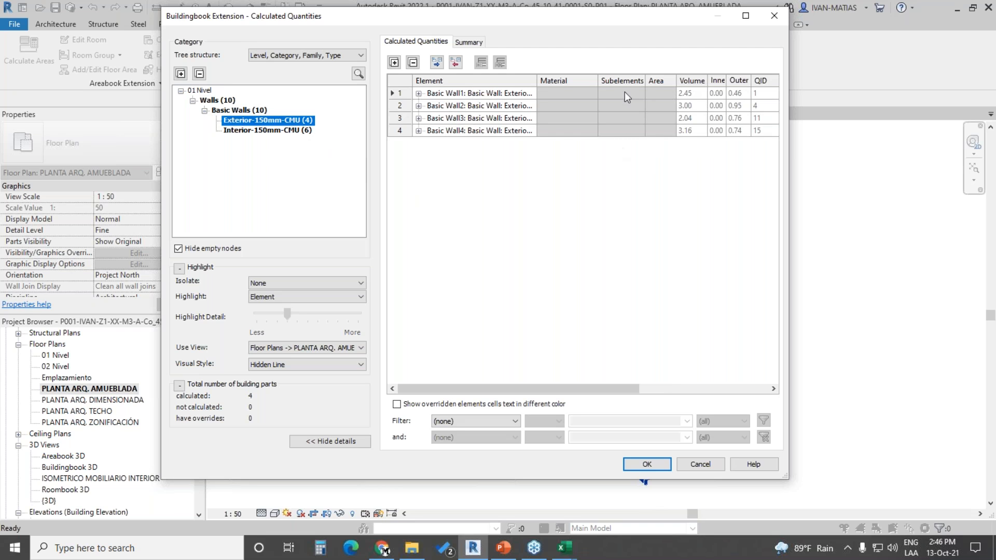
pyautogui.moveTo(537, 81); pyautogui.dragTo(578, 80)
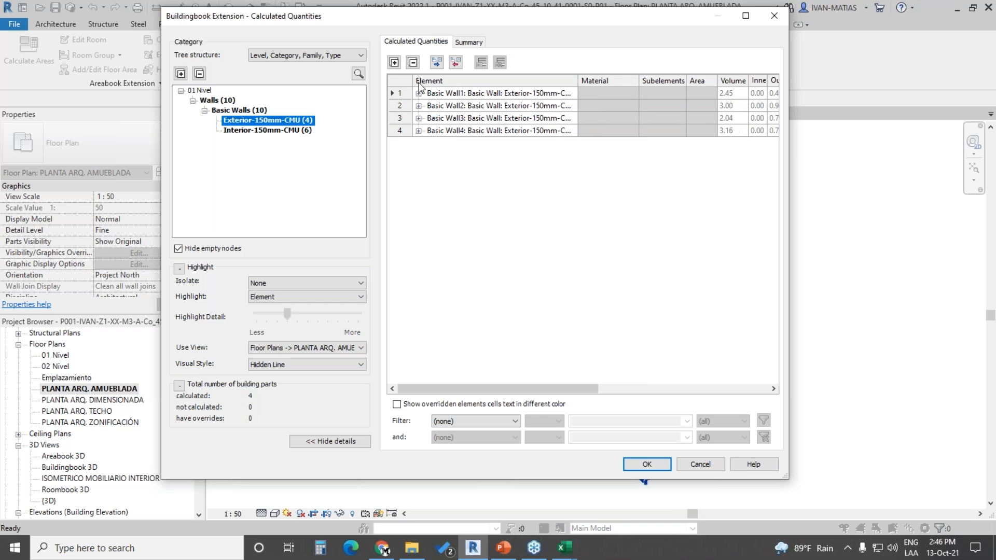
pyautogui.click(419, 93)
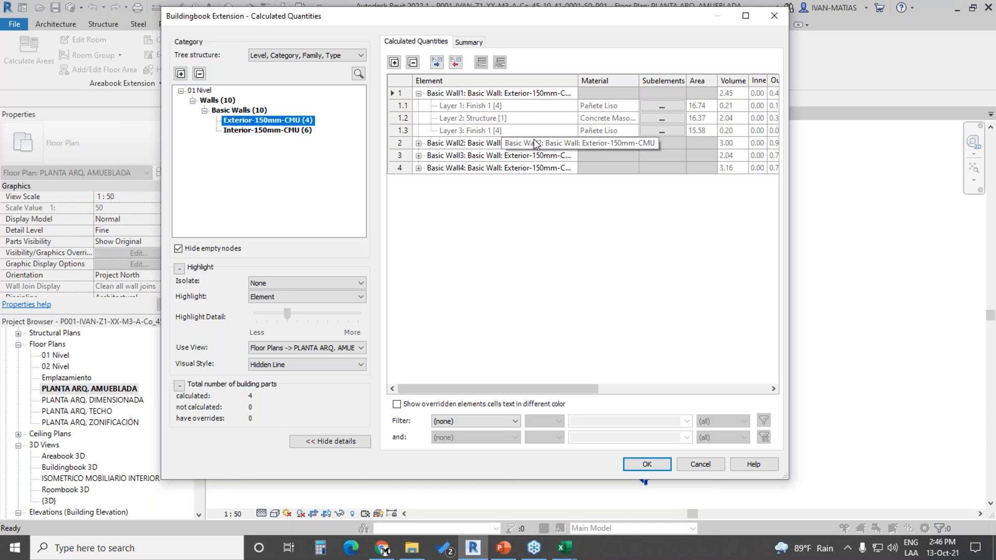
pyautogui.moveTo(639, 81); pyautogui.dragTo(675, 82)
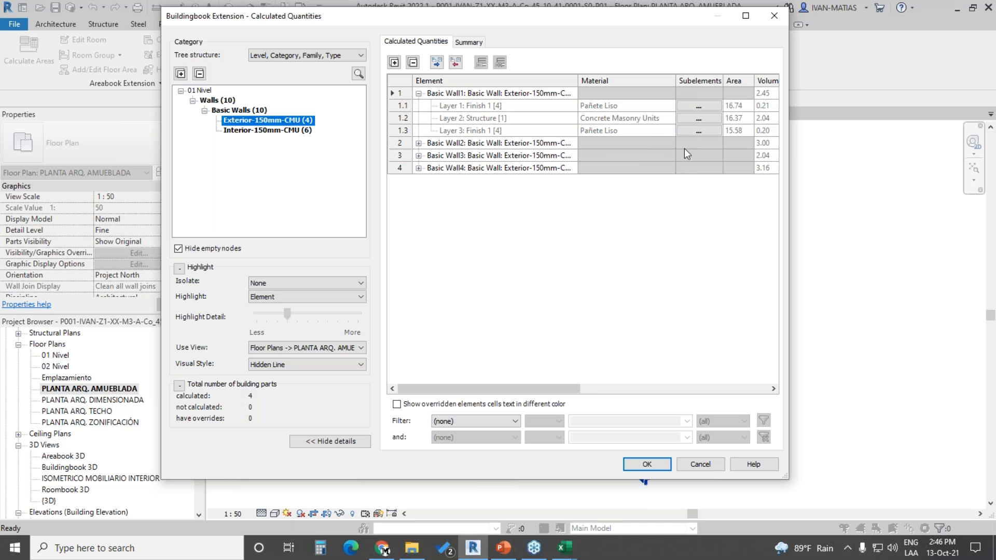
# Step: Examine the subelements of Basic Wall1's Concrete Masonry Units layer and the layer breakdowns of Basic Wall2 and Basic Wall3
pyautogui.click(700, 119)
pyautogui.moveTo(391, 121); pyautogui.dragTo(519, 58)
pyautogui.moveTo(344, 140); pyautogui.dragTo(437, 141)
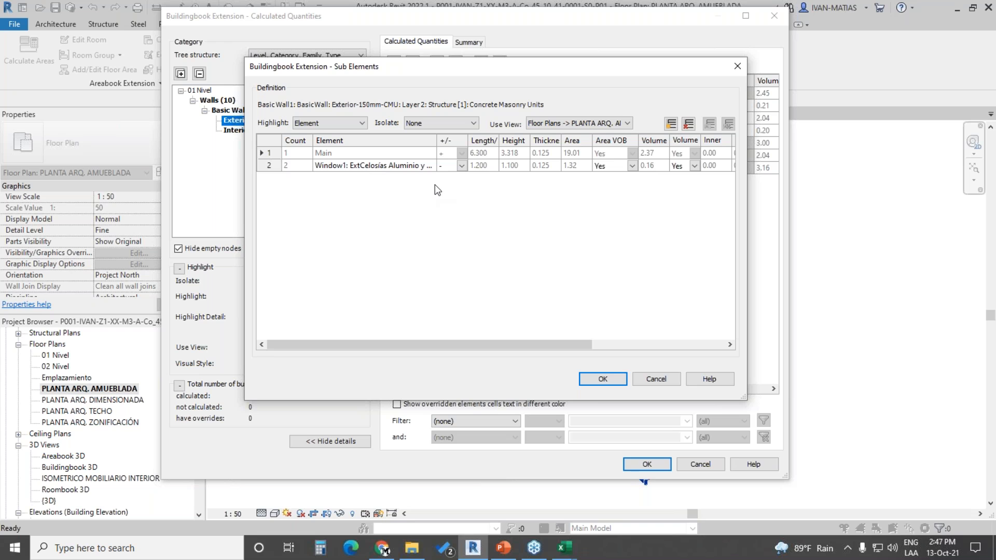
pyautogui.moveTo(437, 140); pyautogui.dragTo(469, 138)
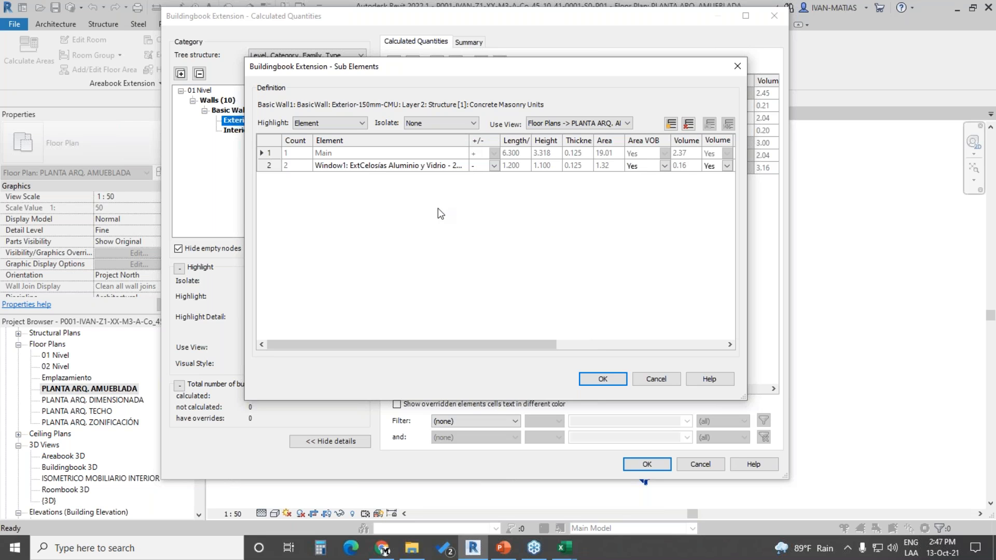
pyautogui.click(656, 379)
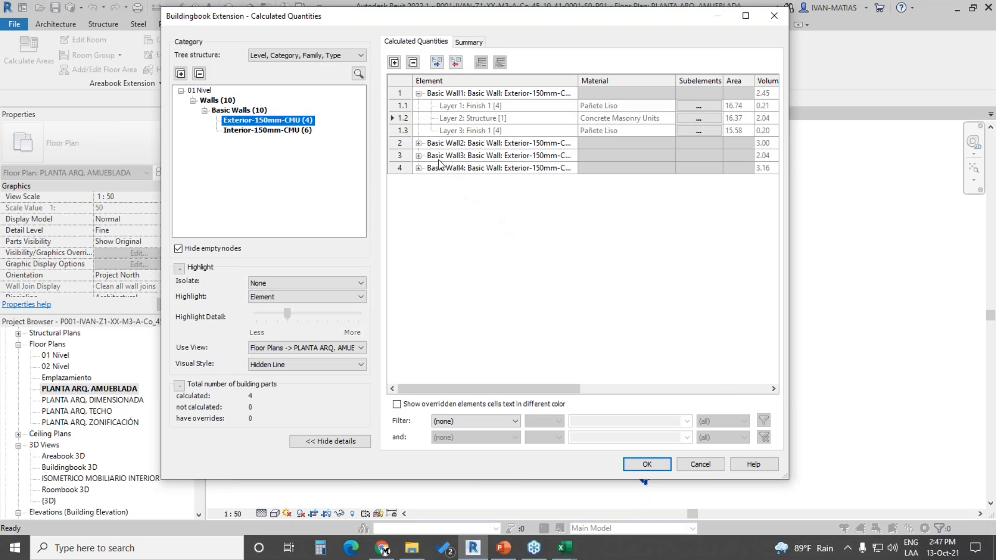
pyautogui.click(419, 144)
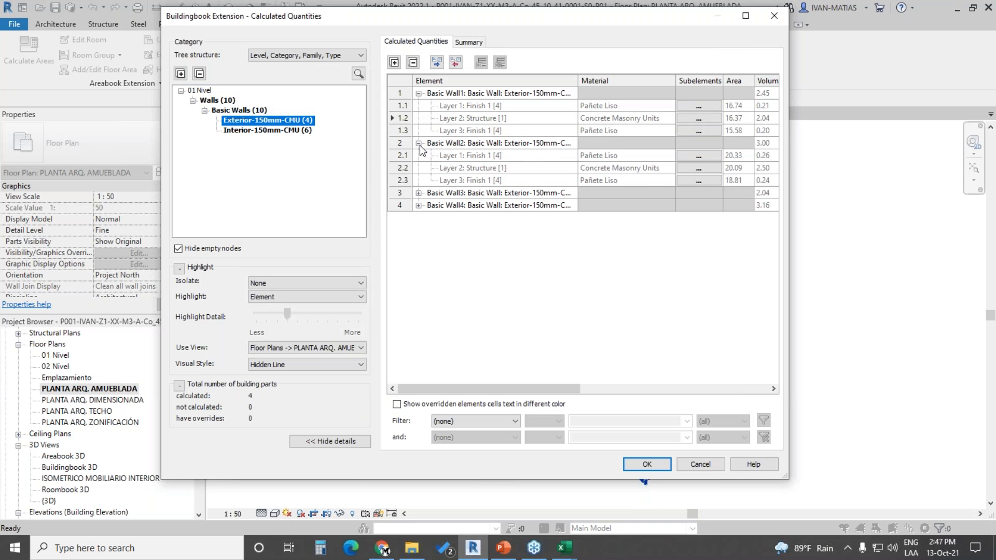
pyautogui.click(418, 193)
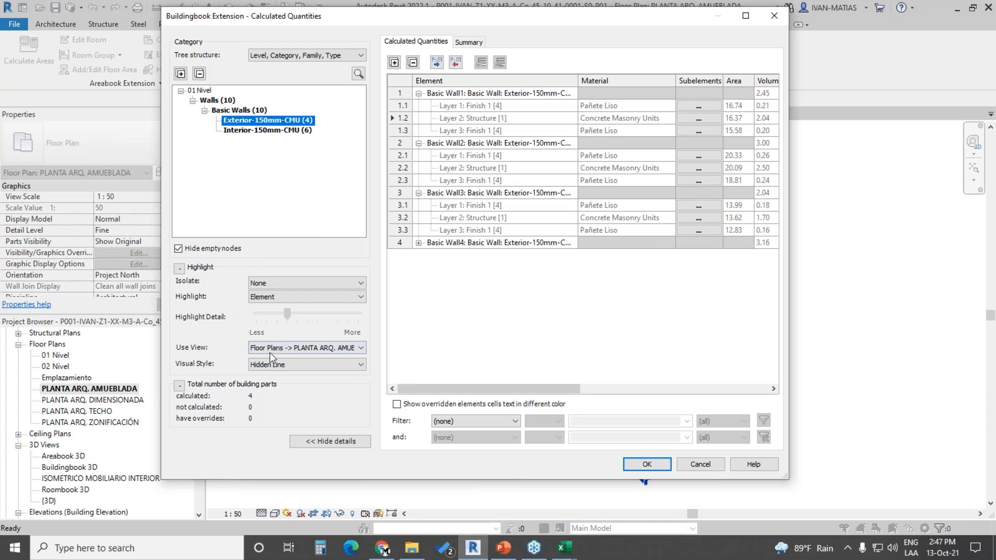
# Step: Set the highlight options to isolate Related Elements with the Element highlight and the Shading visual style
pyautogui.click(316, 282)
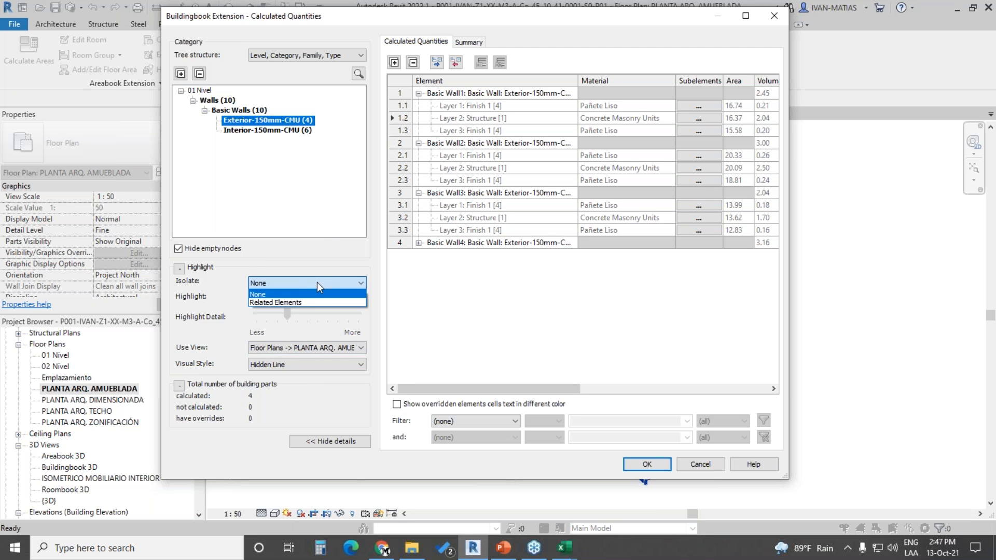
pyautogui.click(308, 301)
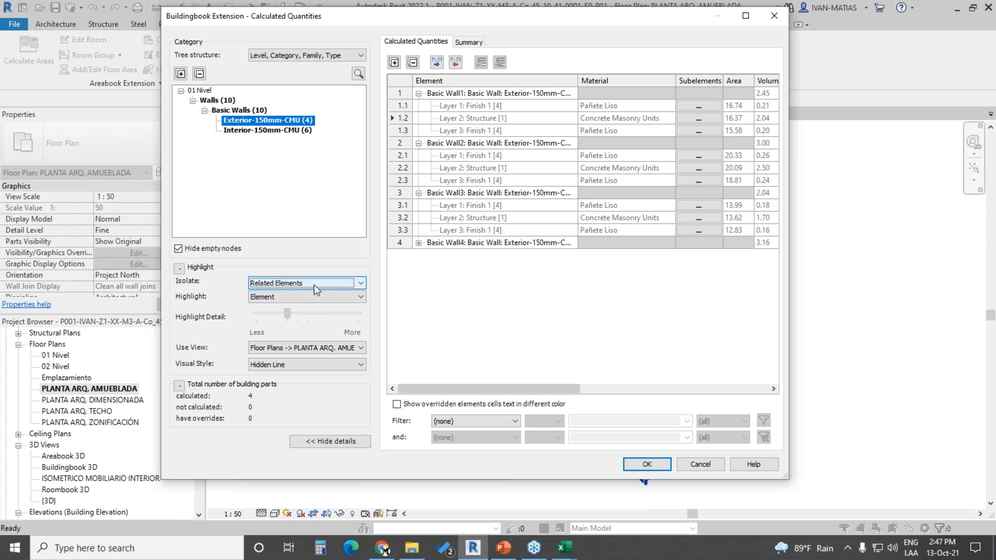
pyautogui.click(308, 298)
pyautogui.click(308, 298)
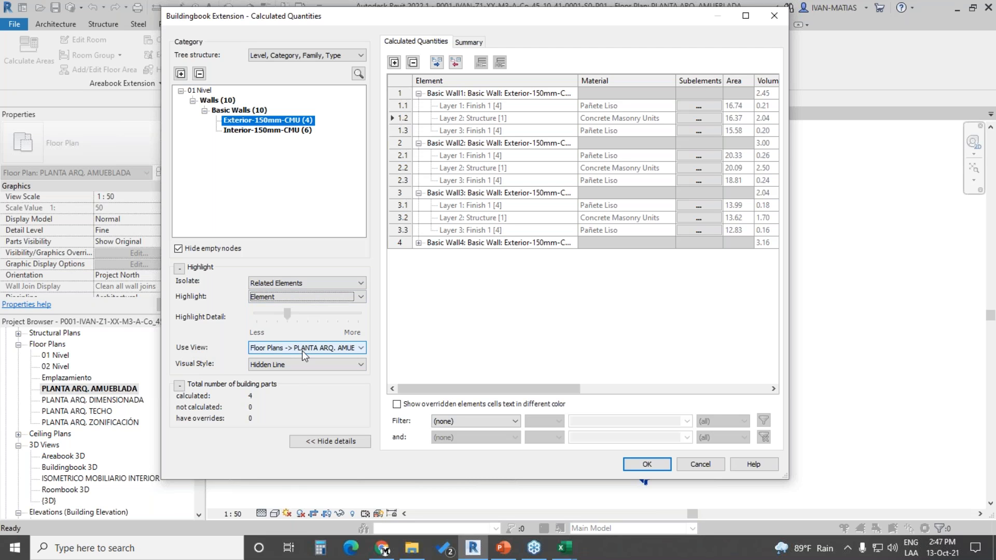
pyautogui.click(279, 366)
pyautogui.click(287, 392)
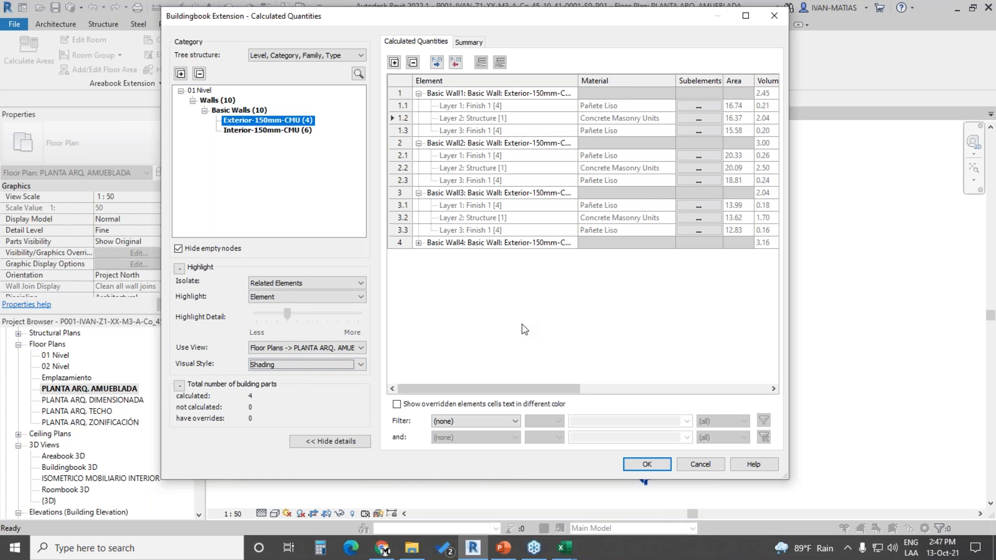
# Step: Highlight the Exterior-150mm-CMU walls in the PLANTA ARQ. AMUEBLADA floor plan, finish the highlighting and accept the calculated quantities
pyautogui.click(358, 74)
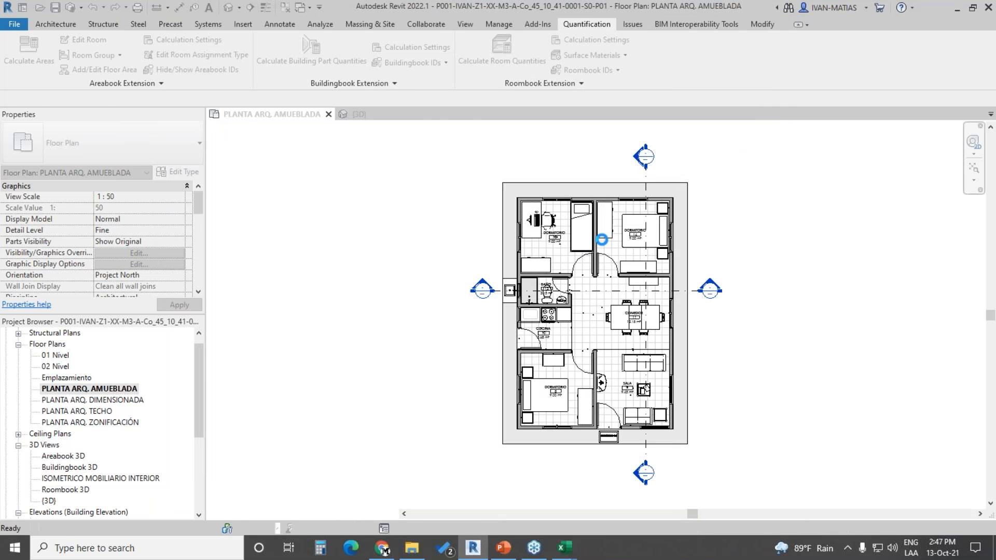
pyautogui.scroll(1, 695, 391)
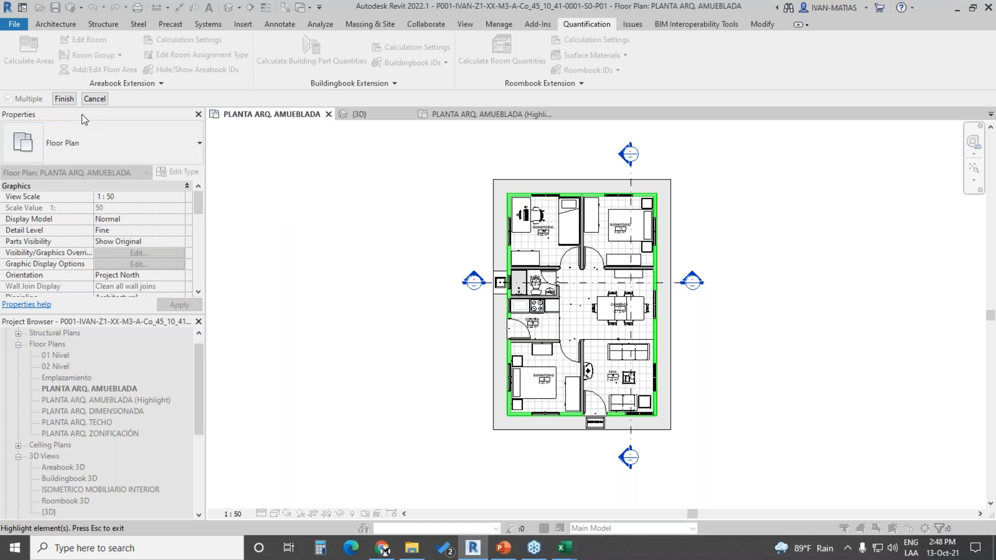
pyautogui.click(63, 99)
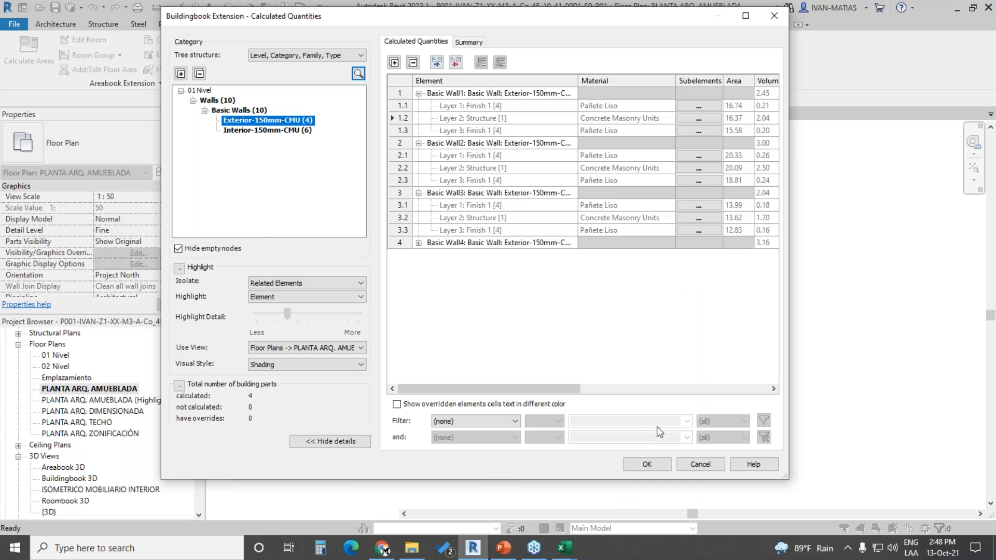
pyautogui.click(647, 465)
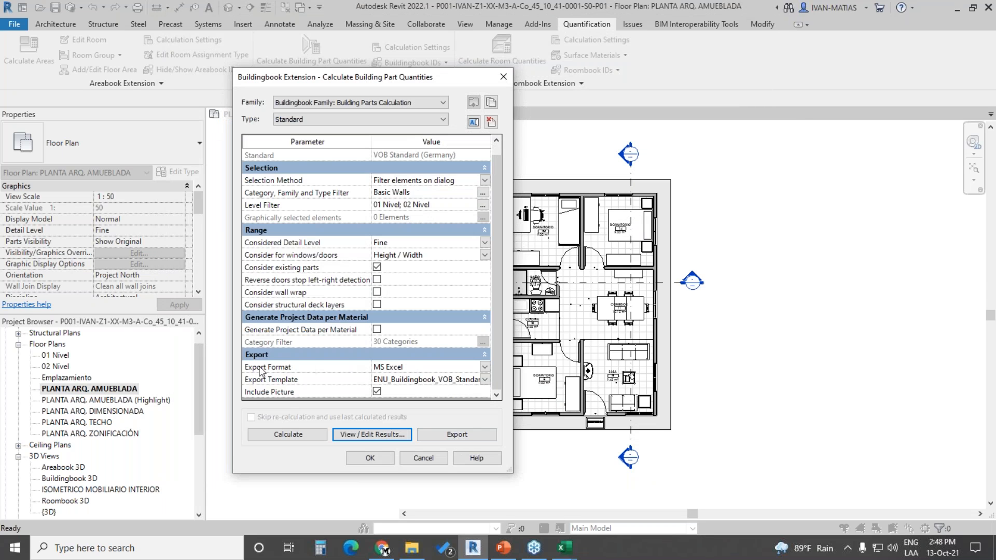
# Step: Export the calculated wall quantities to MS Excel and switch to the exported Buildingbook VOB workbook in Excel
pyautogui.click(464, 434)
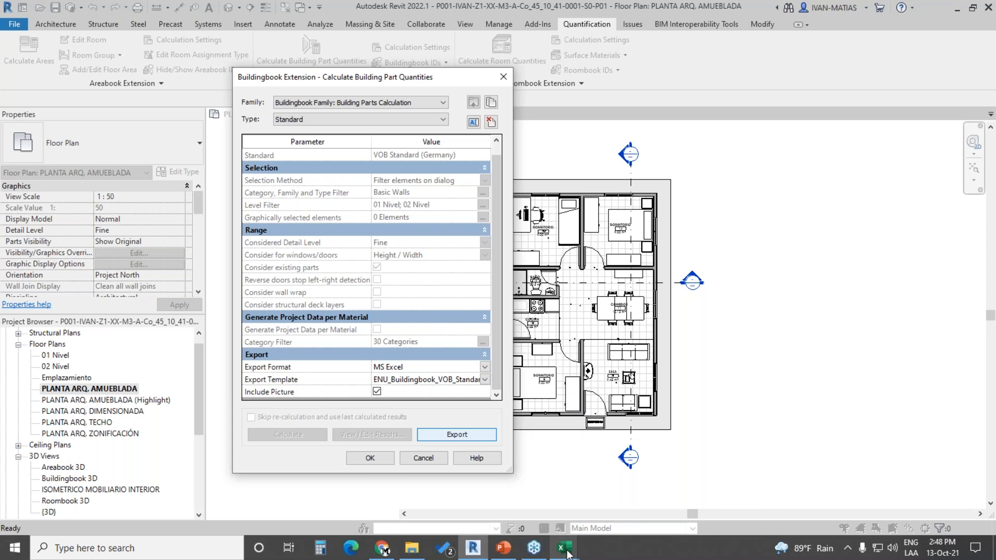
pyautogui.moveTo(568, 553)
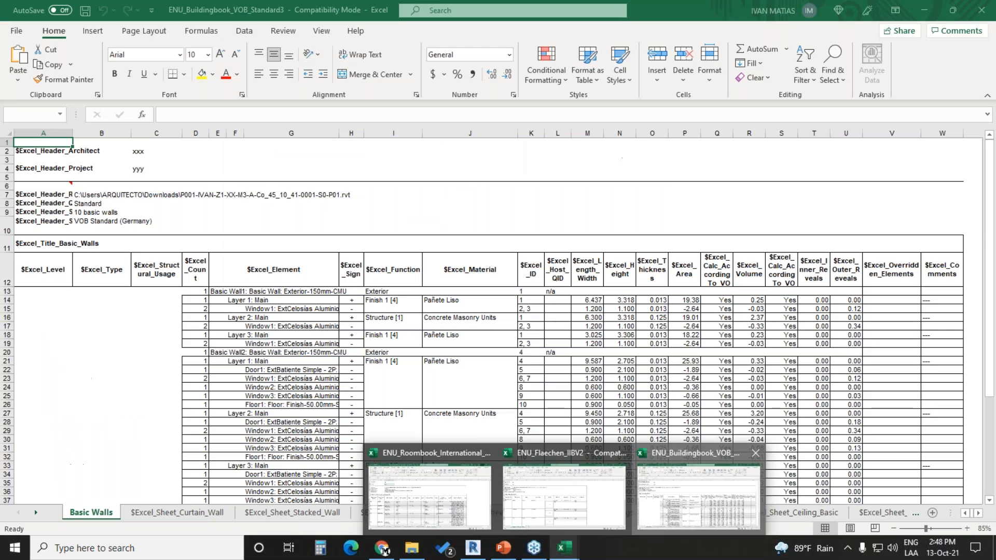
pyautogui.click(699, 497)
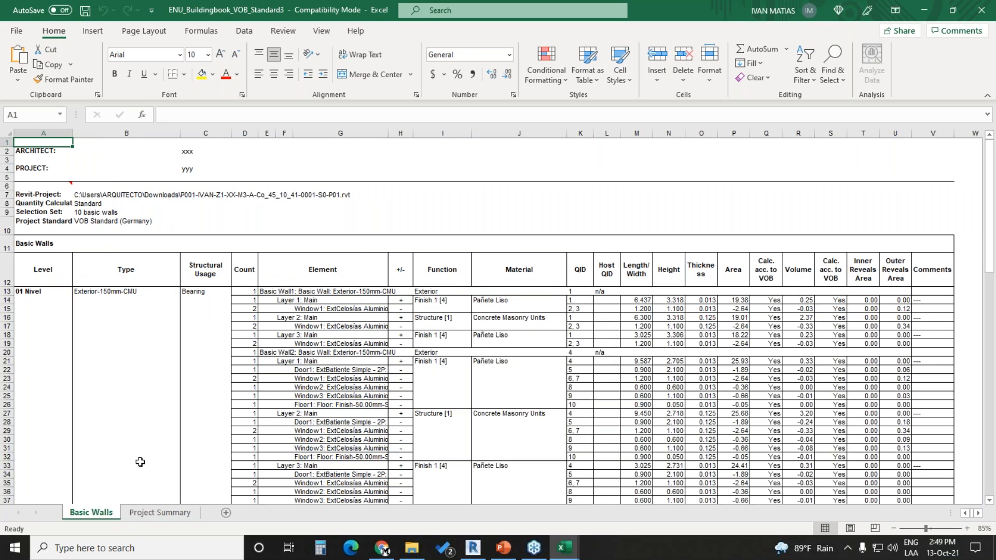
# Step: Check the Project Summary sheet and review the 01 Nivel wall rows throughout the Basic Walls sheet
pyautogui.click(156, 512)
pyautogui.click(91, 513)
pyautogui.click(23, 291)
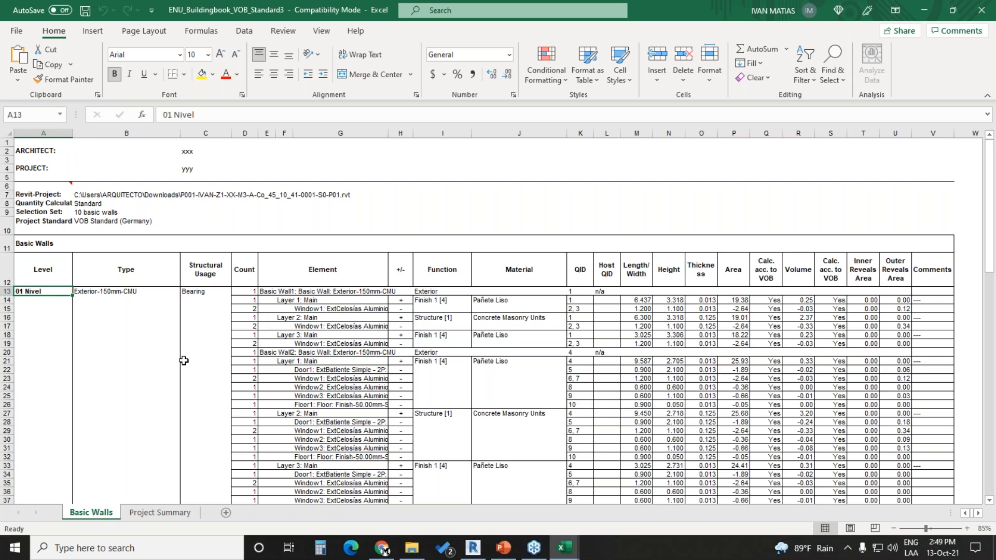
pyautogui.scroll(-1, 184, 358)
pyautogui.scroll(-6, 184, 361)
pyautogui.moveTo(992, 261); pyautogui.dragTo(971, 156)
# Step: Examine the Basic Walls column headings, the dimension, area and volume values, and the window deduction for Basic Wall1
pyautogui.click(321, 267)
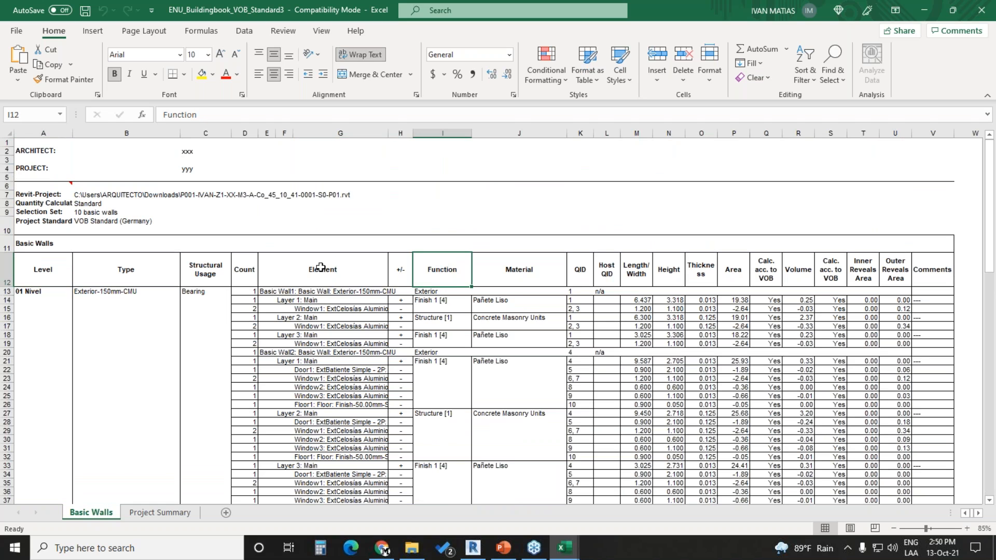
pyautogui.click(247, 266)
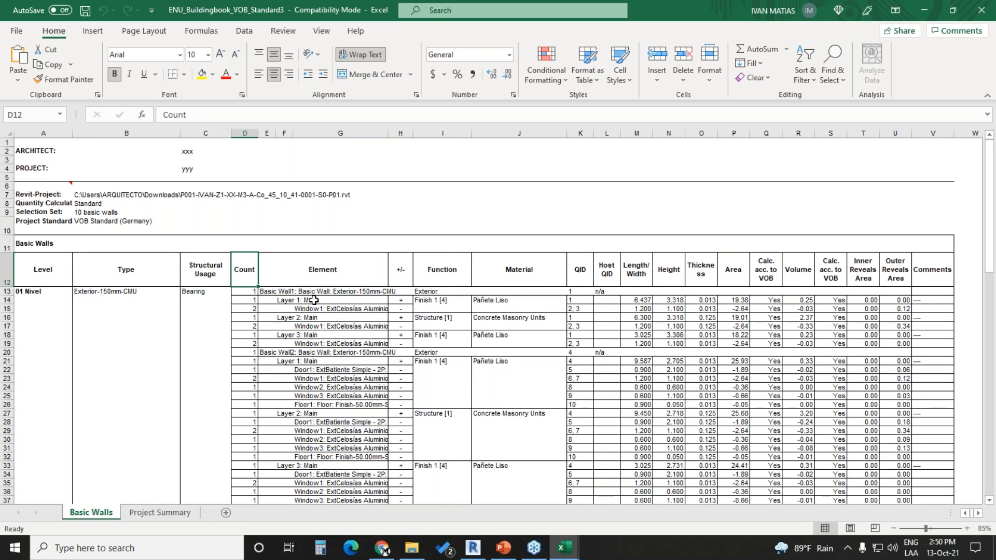
pyautogui.click(209, 273)
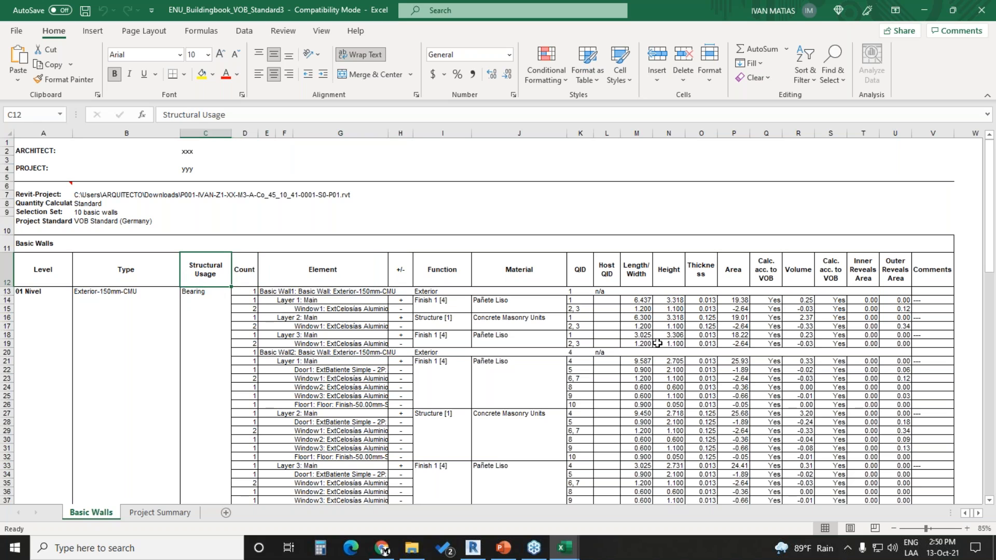
pyautogui.click(637, 272)
pyautogui.moveTo(671, 278); pyautogui.dragTo(805, 352)
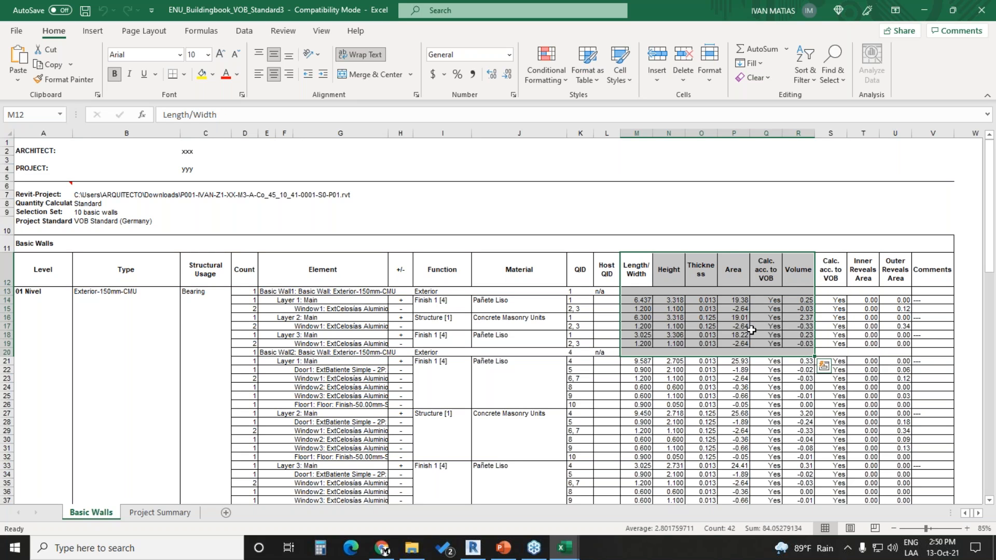
pyautogui.click(645, 325)
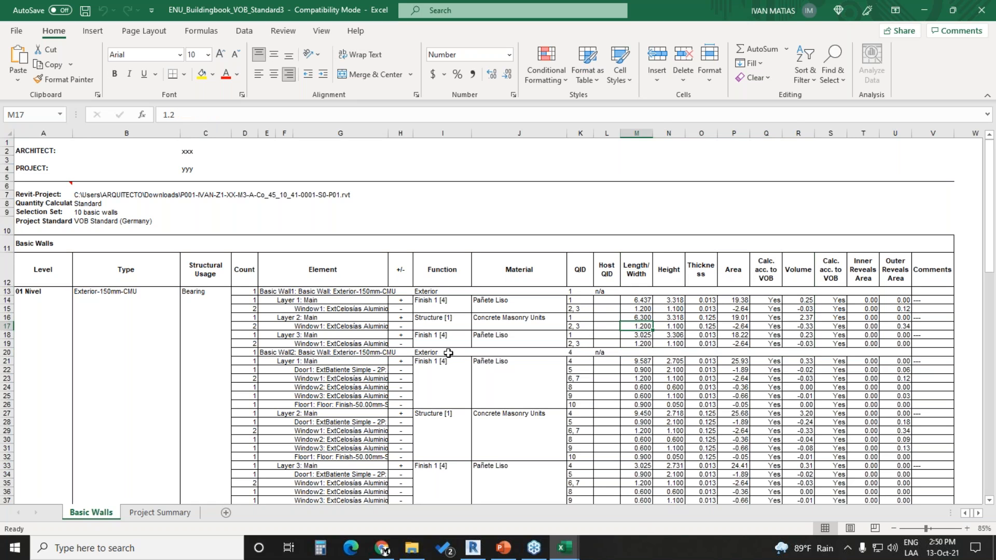
pyautogui.click(303, 292)
pyautogui.click(346, 309)
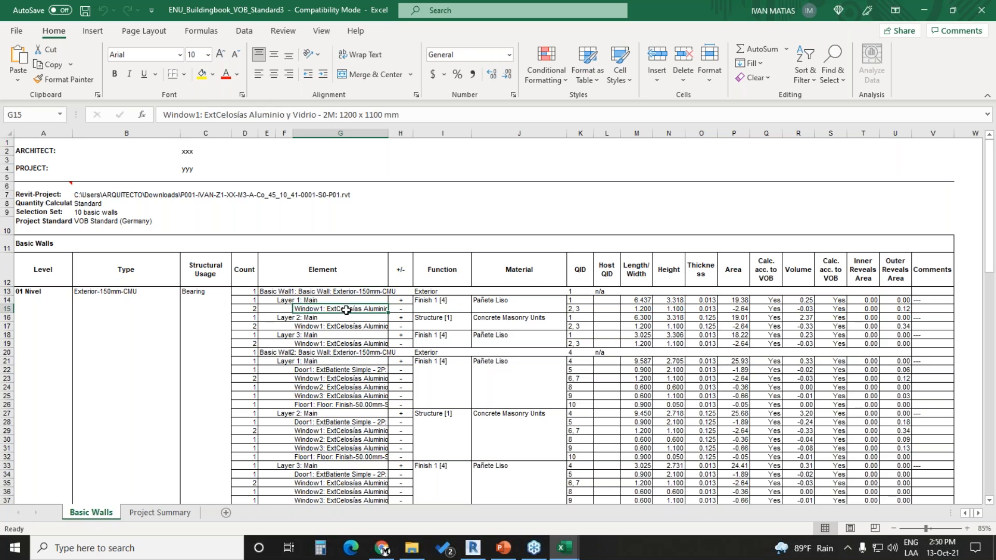
pyautogui.click(741, 310)
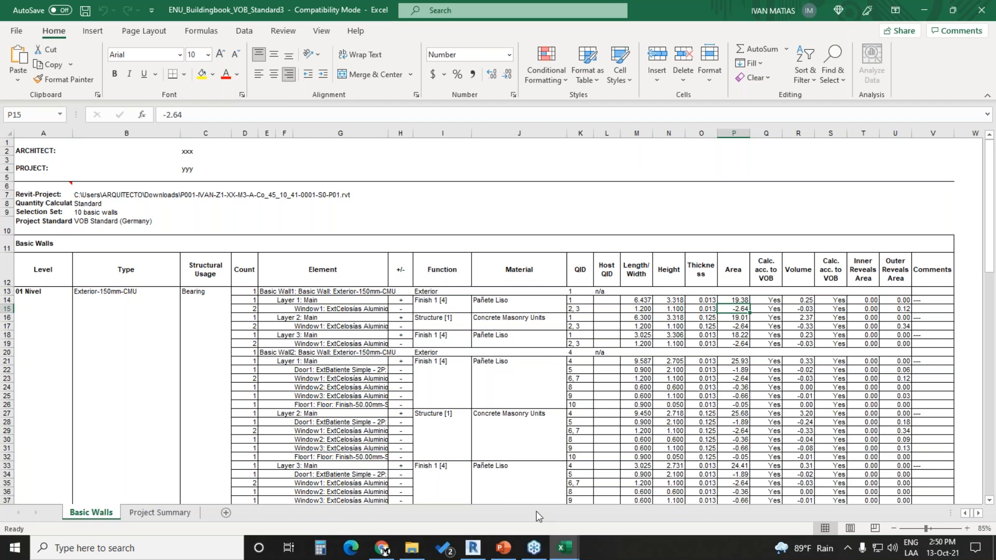
# Step: Switch to the PowerPoint presentation and advance from the Buildingbook slide to the closing questions slide
pyautogui.click(503, 548)
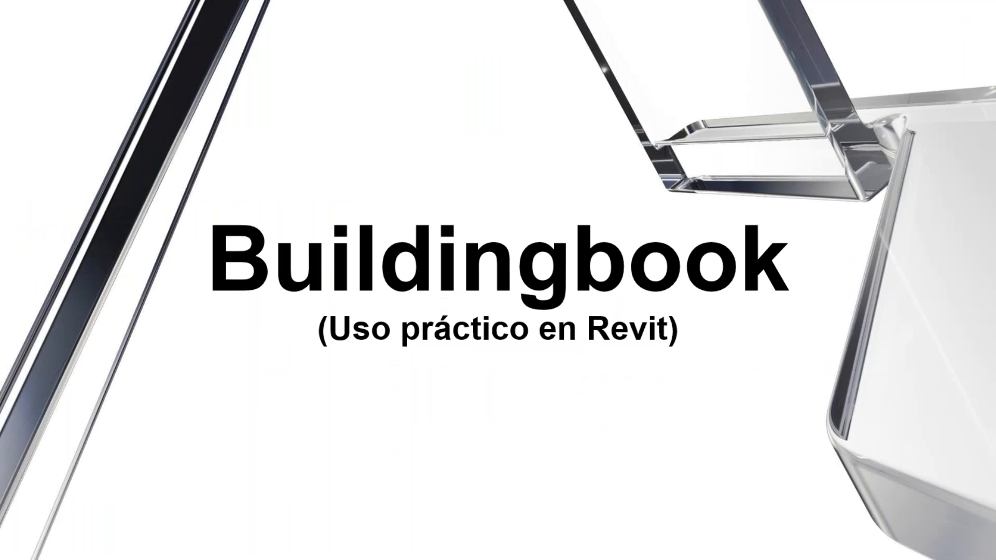
pyautogui.press('Right')
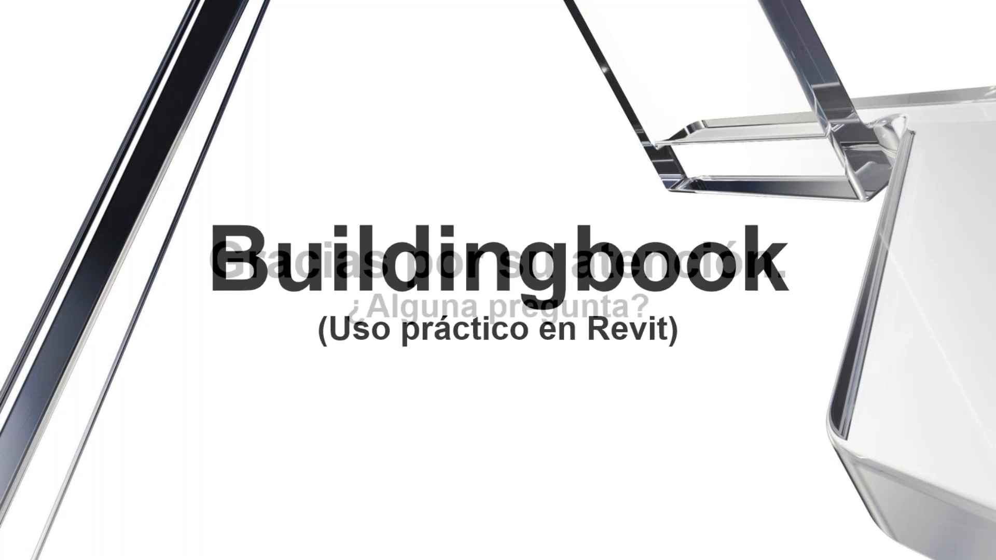